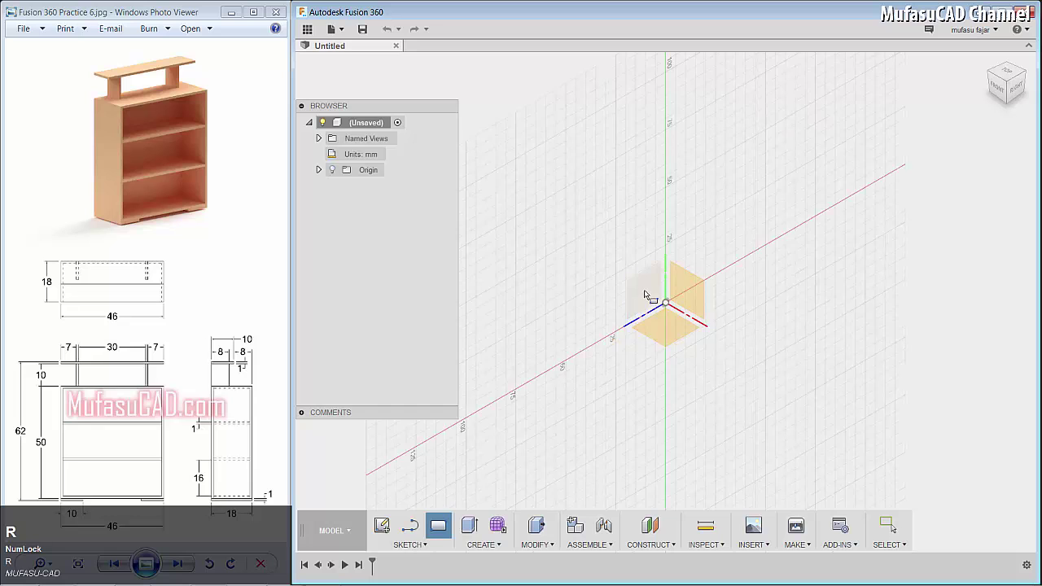
Step: Sketch a rectangle about 45 mm wide on the right-view origin plane and set its height to 50 mm
left_click(660, 299)
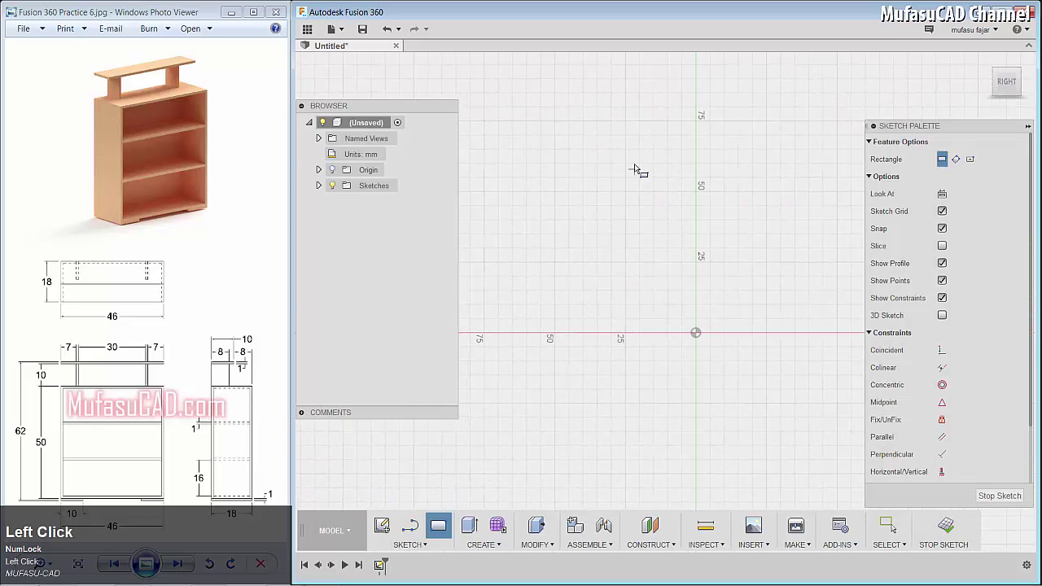
left_click(754, 332)
key("d")
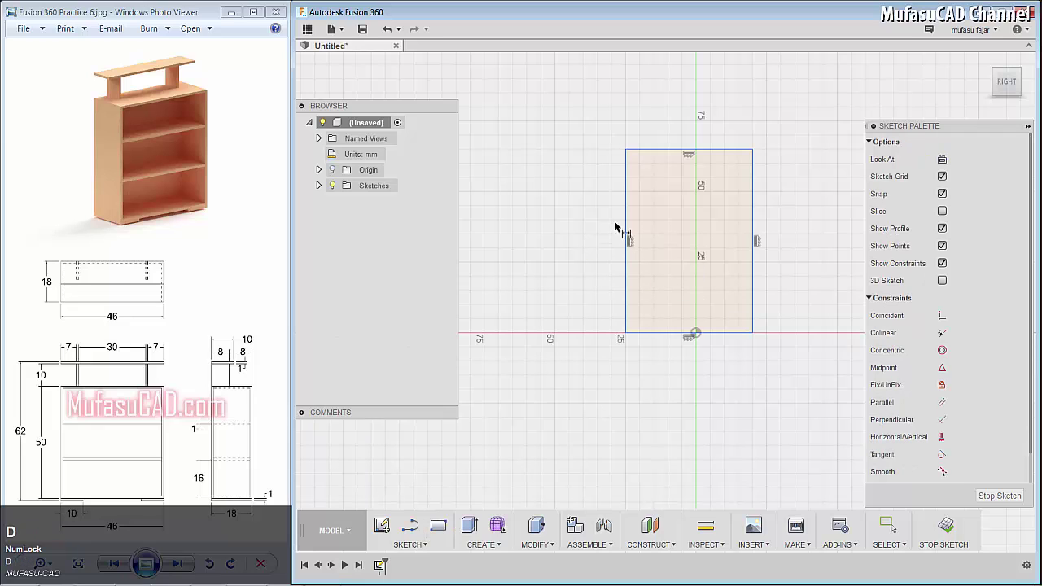
left_click(626, 222)
left_click(590, 226)
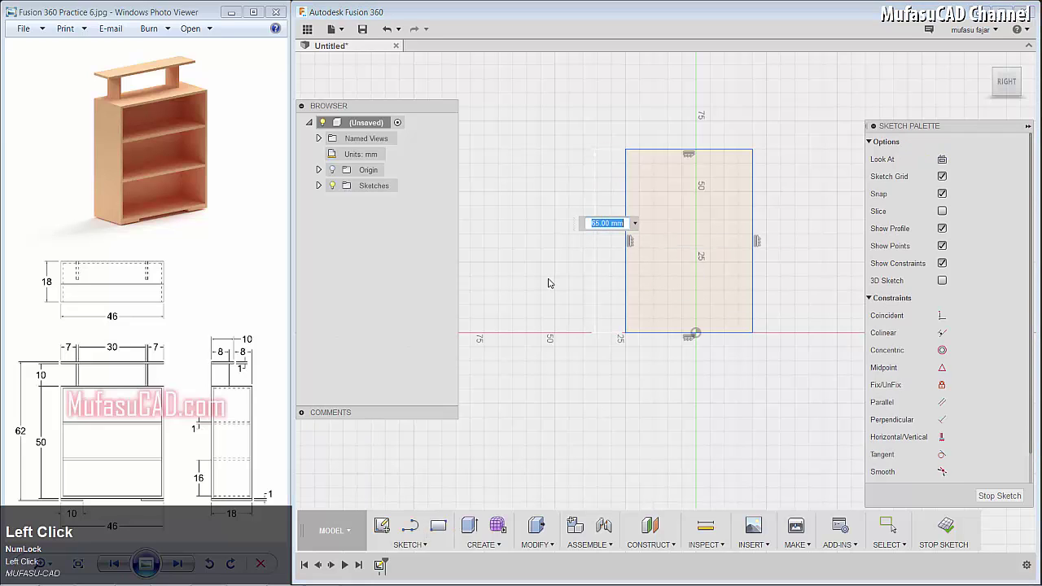
type("50")
key("Return")
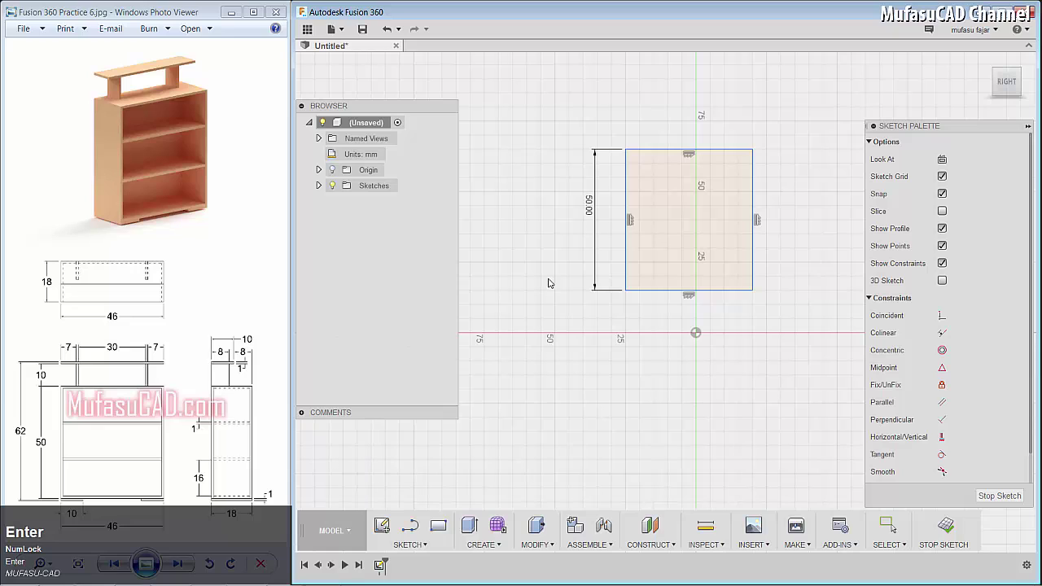
Step: Dimension the rectangle's width as 46 mm
left_click(678, 150)
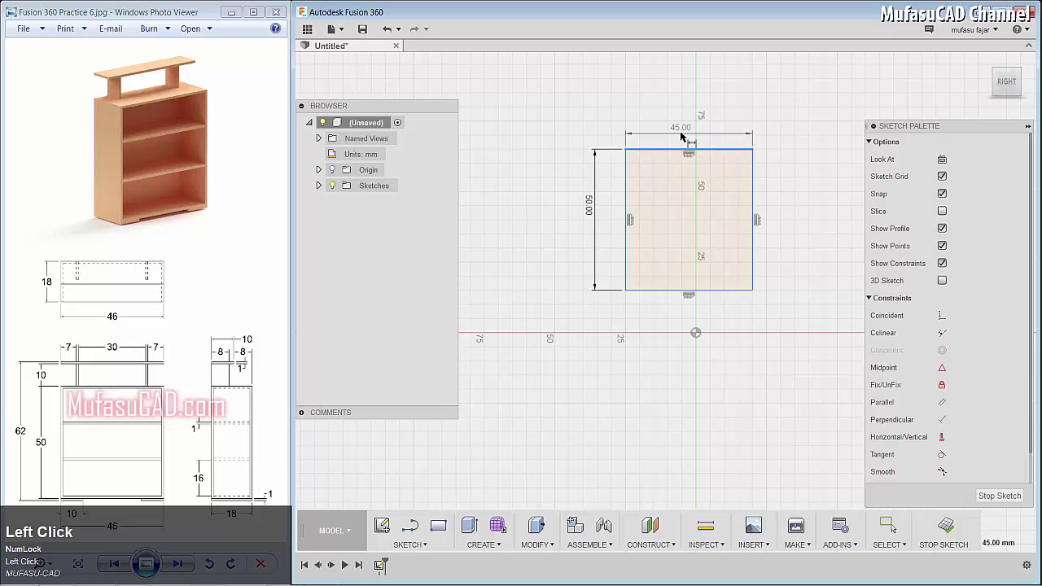
left_click(683, 135)
type("4")
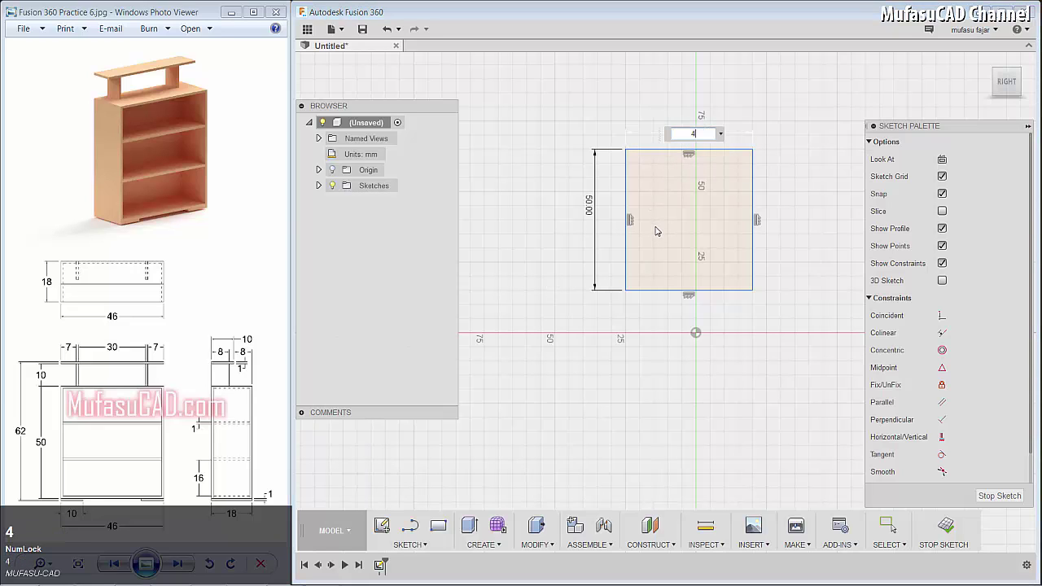
type("6")
key("Return")
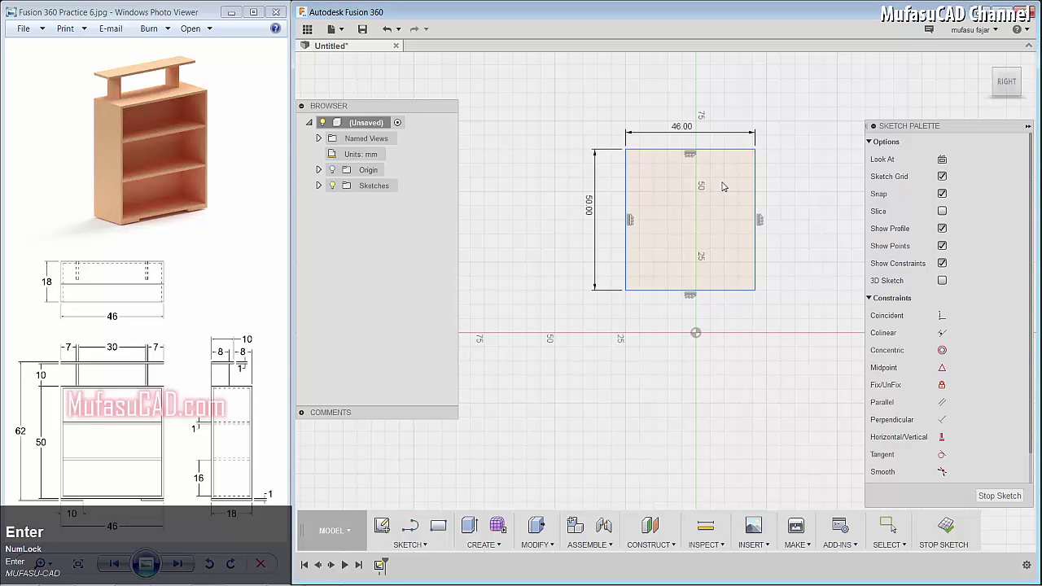
Step: Draw two vertical and two horizontal lines across the rectangle, each about 2 to 3 mm inside one edge, to outline the outer panels
scroll(723, 187, "down", 5)
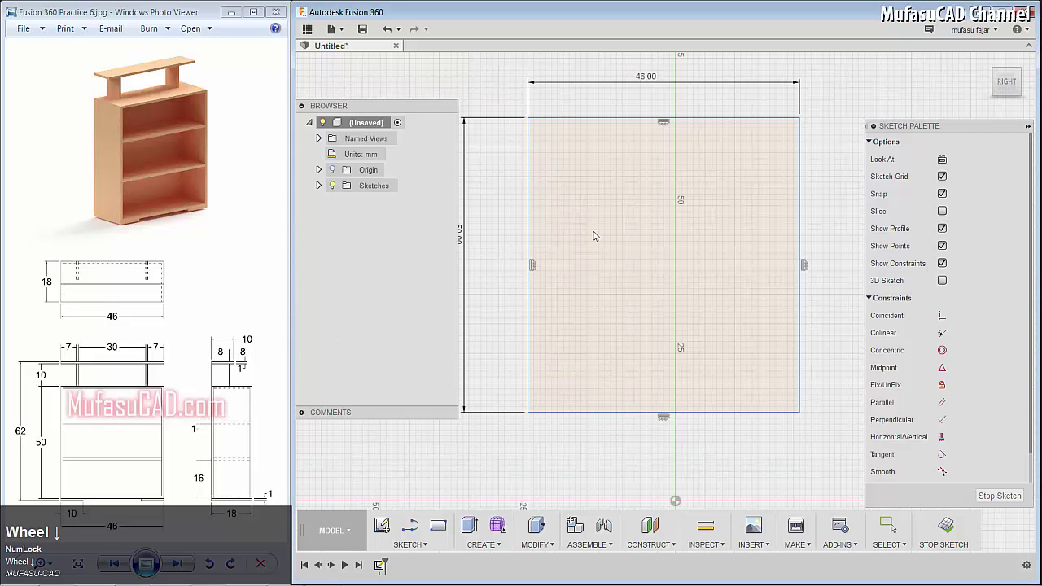
key("l")
left_click(537, 414)
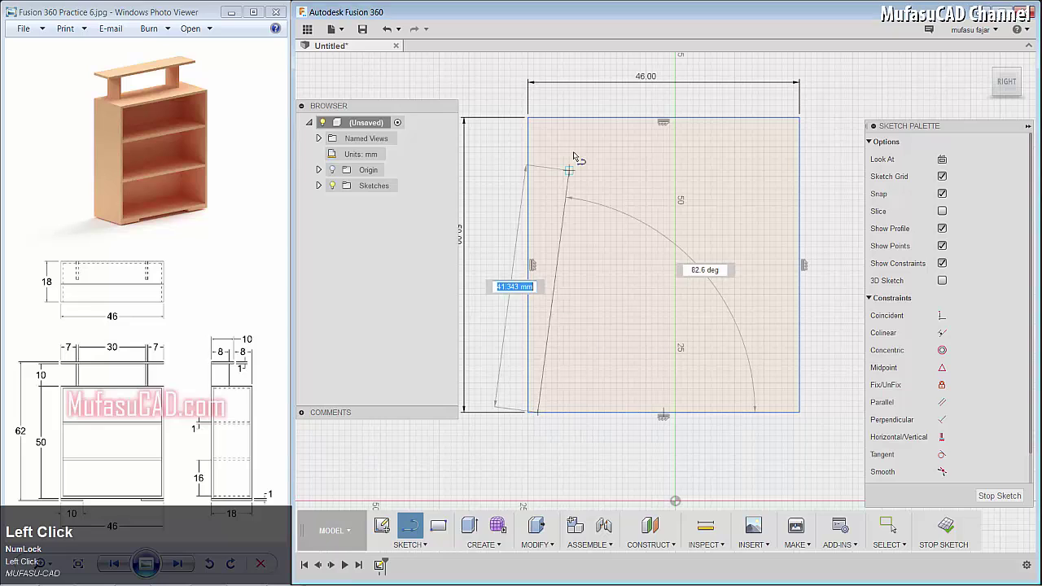
left_click(538, 120)
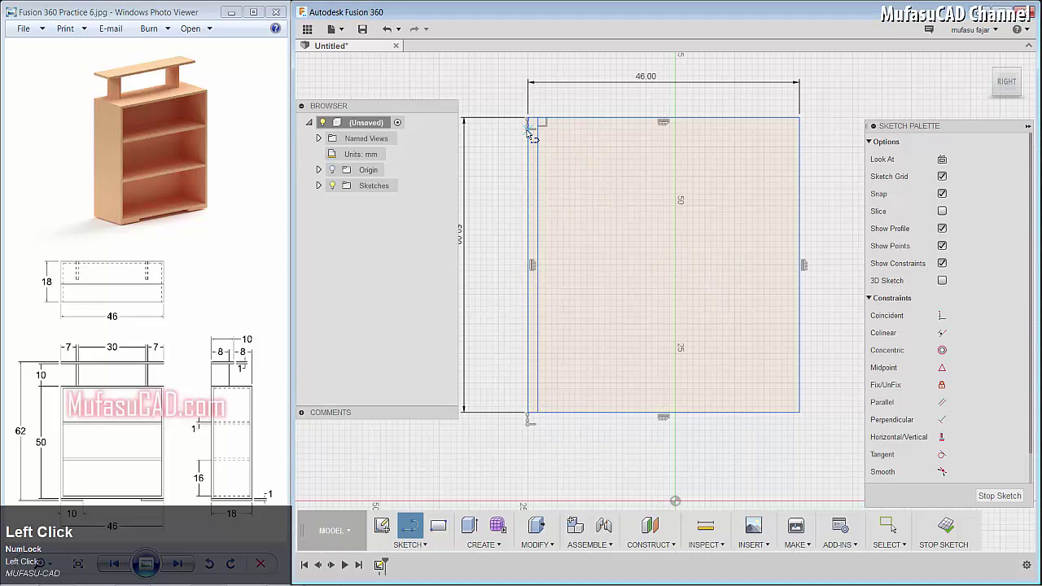
left_click(529, 131)
left_click(799, 131)
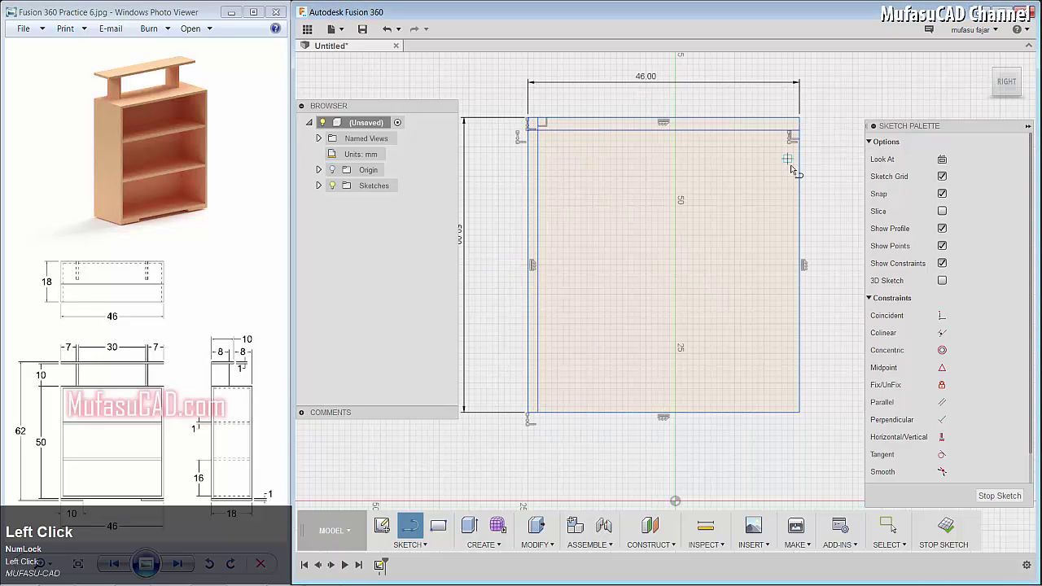
left_click(788, 122)
left_click(788, 411)
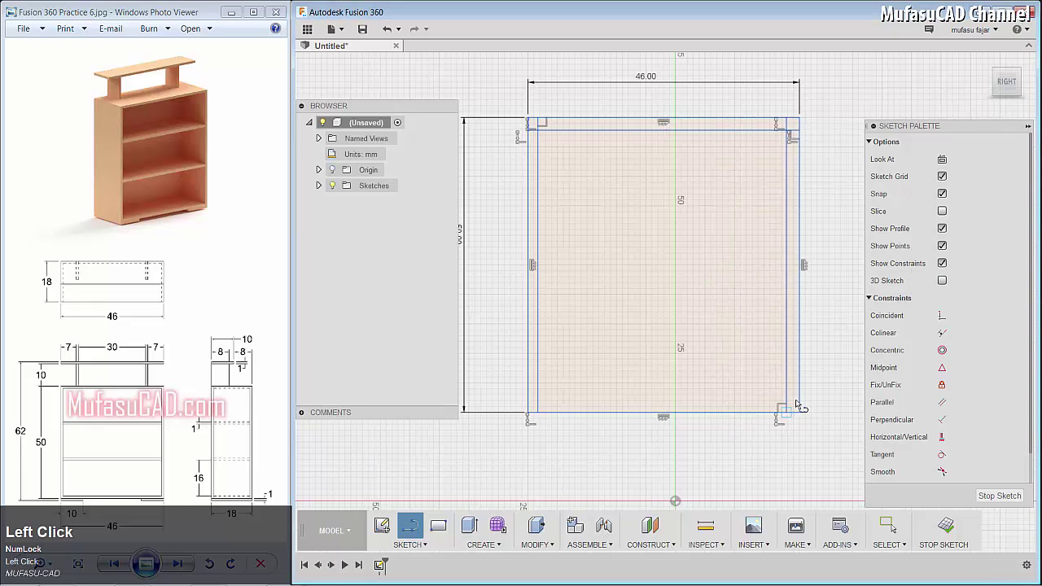
left_click(799, 397)
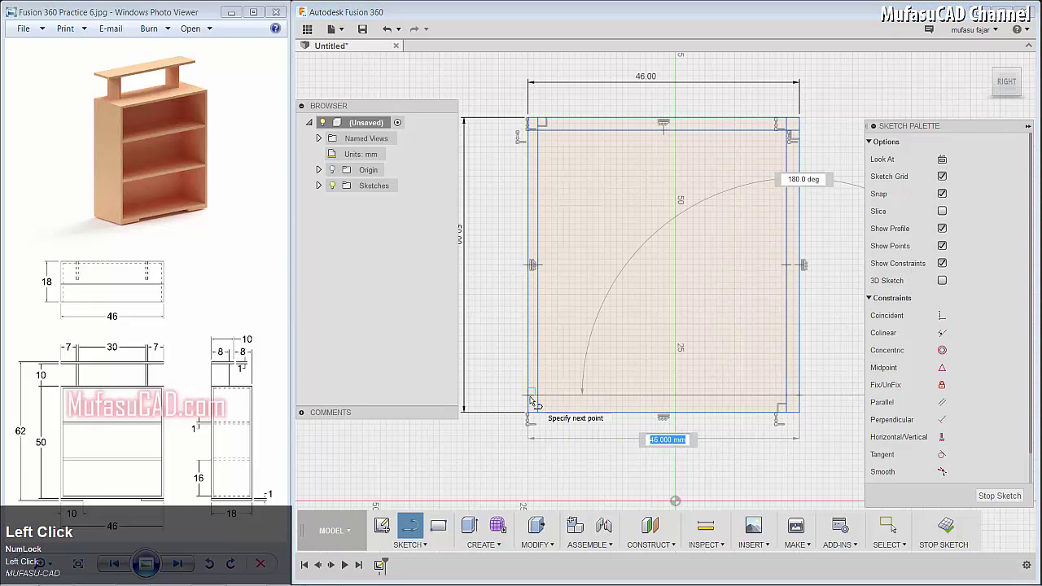
left_click(530, 399)
Step: Draw two pairs of closely spaced horizontal lines between the rectangle's side edges to outline a lower and an upper middle shelf
left_click(527, 310)
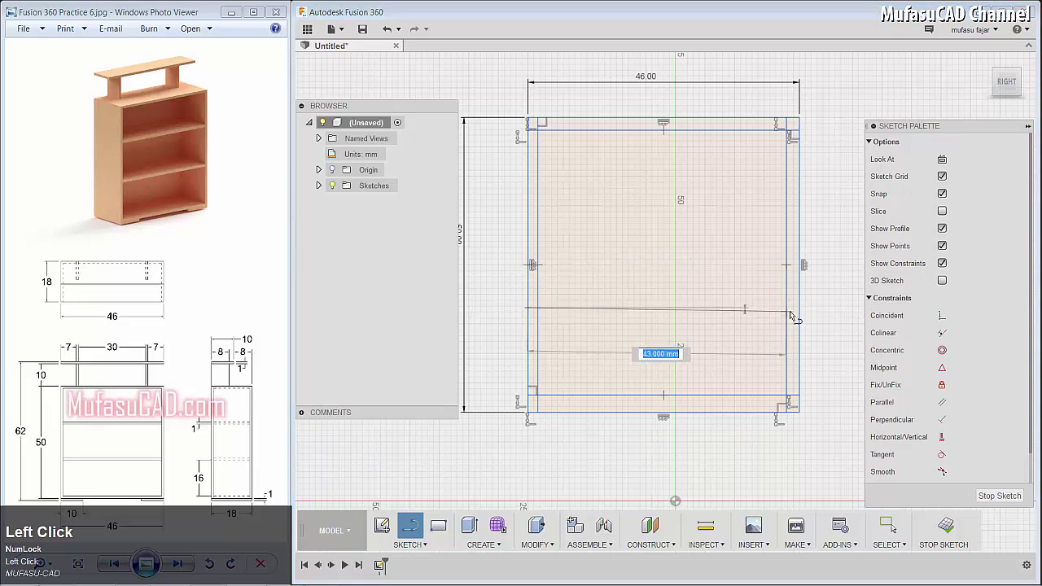
left_click(798, 307)
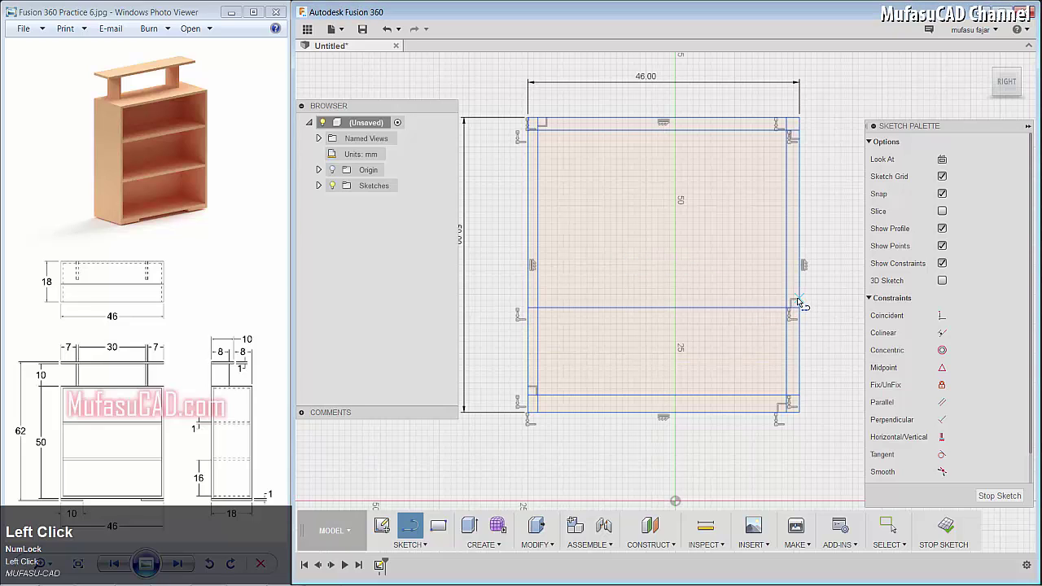
left_click(528, 299)
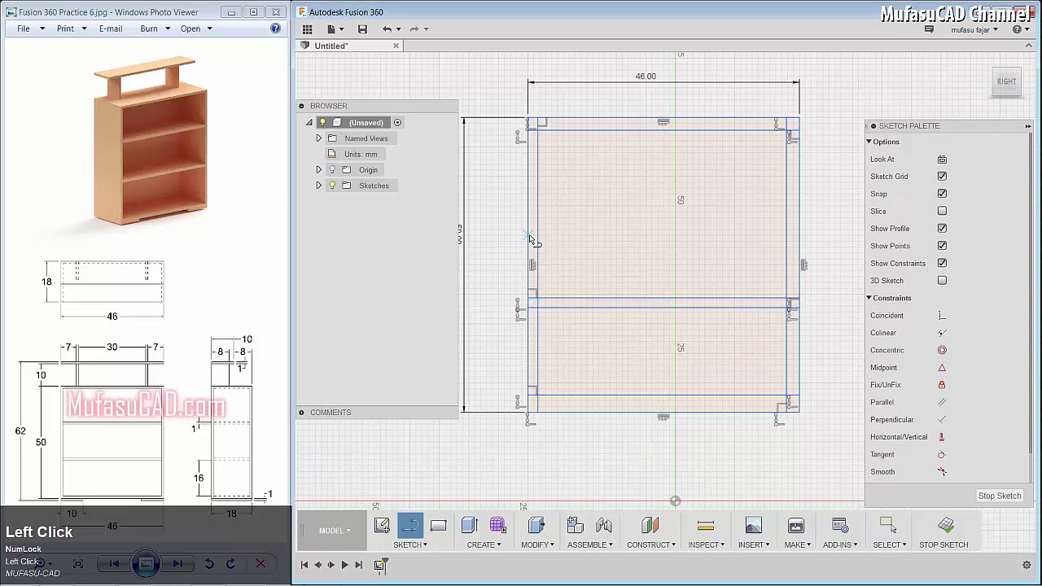
left_click(529, 238)
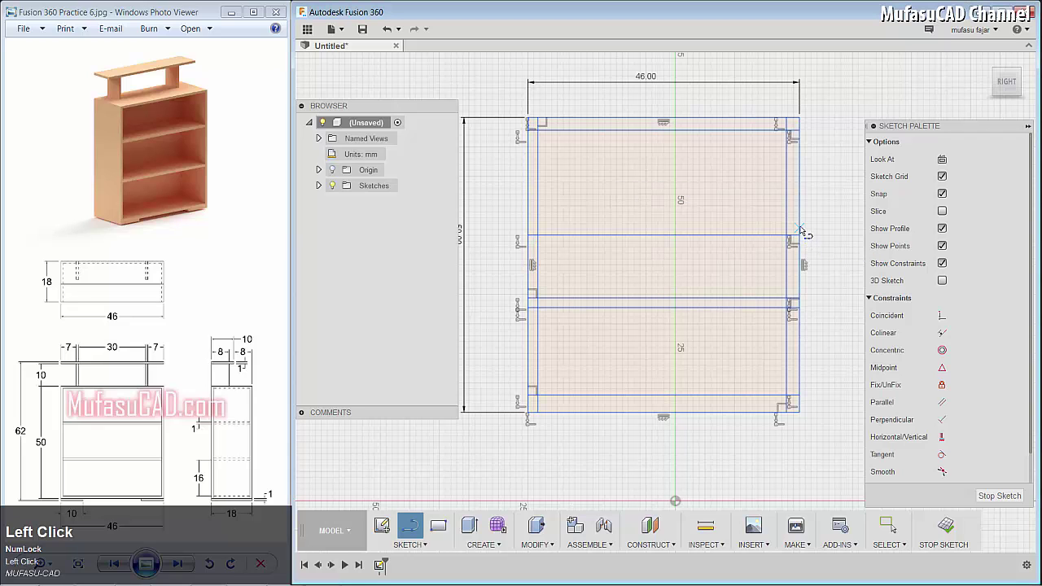
left_click(802, 238)
double_click(530, 228)
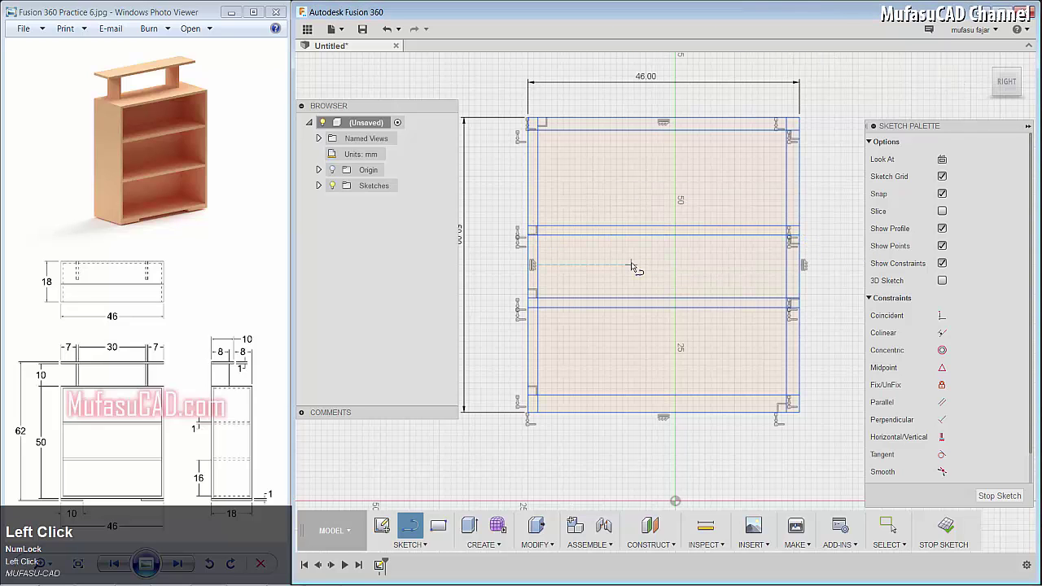
Step: Dimension the thickness of the left and right side panels as 1 mm each
key("d")
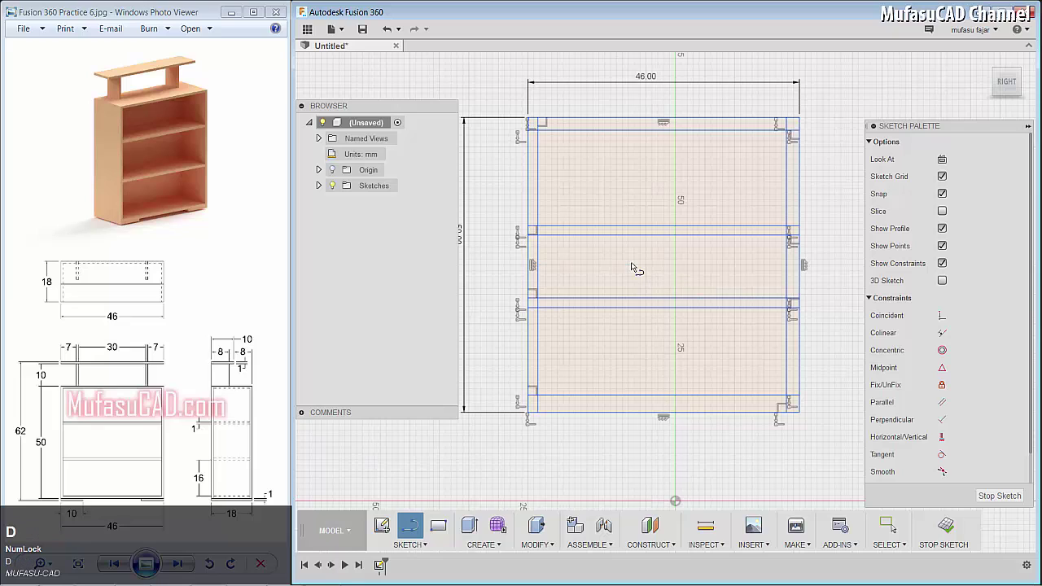
left_click(530, 369)
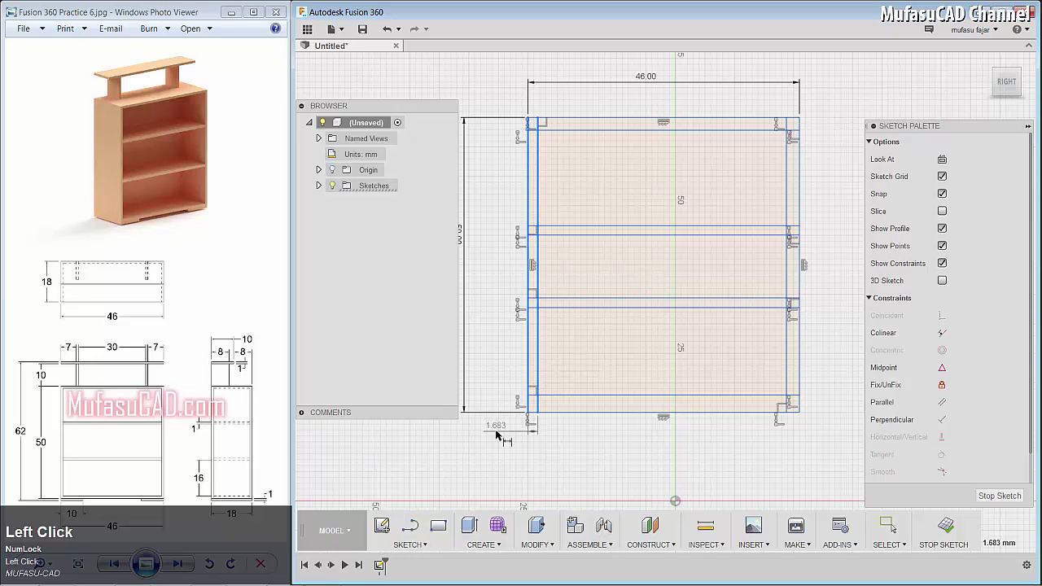
left_click(510, 429)
type("1")
key("Return")
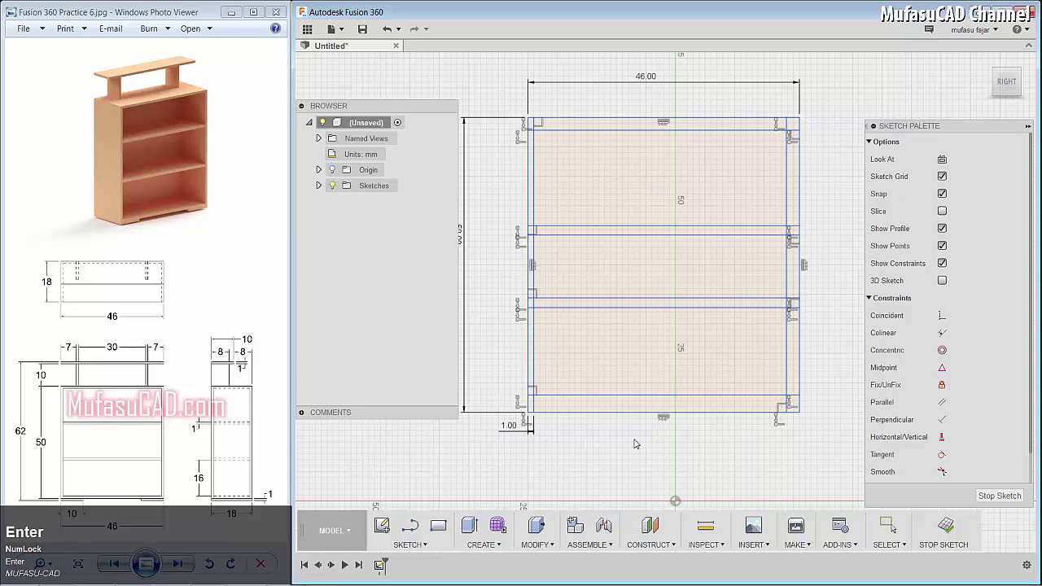
left_click(788, 385)
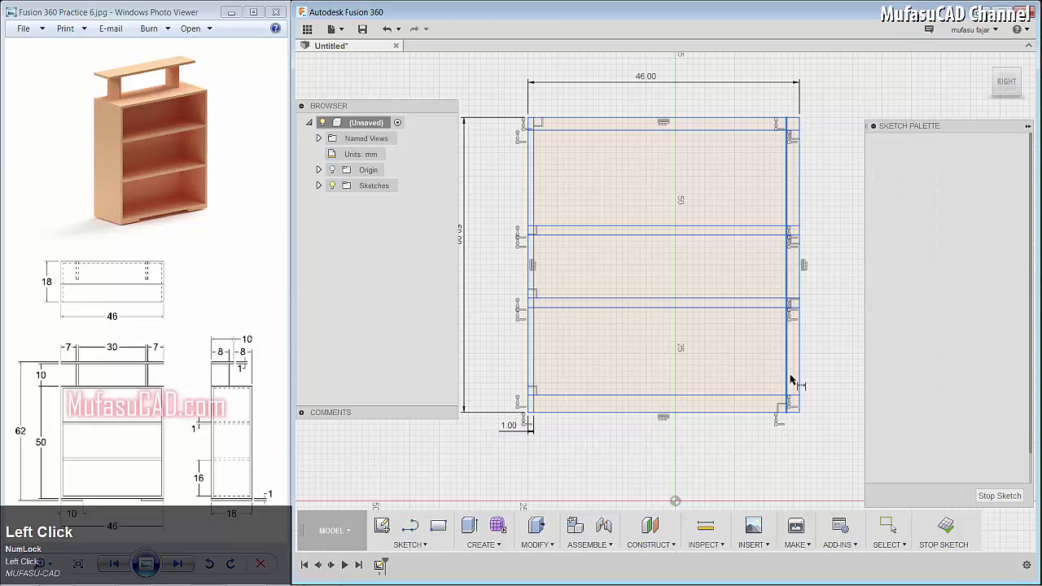
left_click(811, 435)
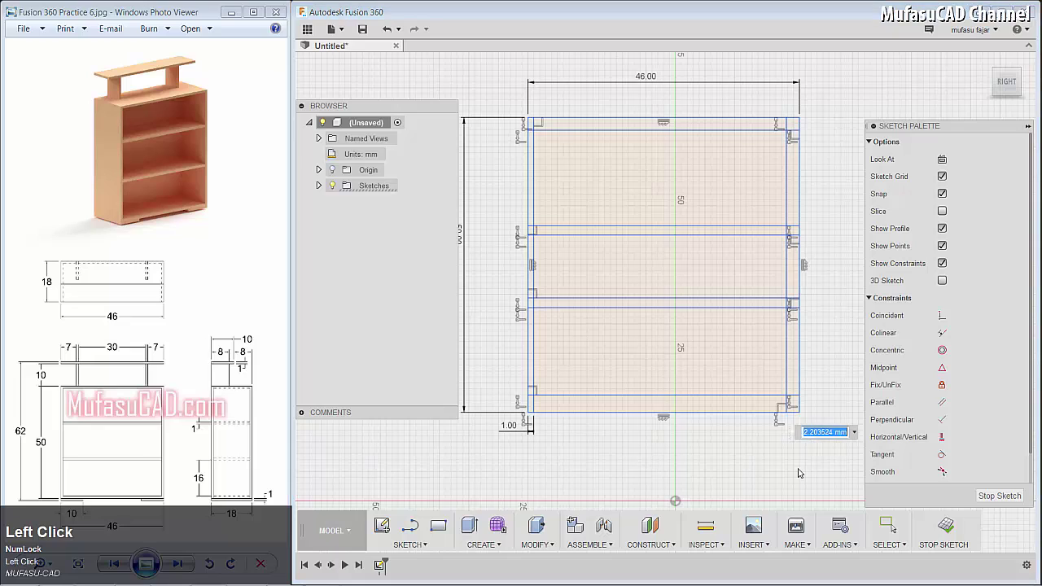
type("1")
key("Return")
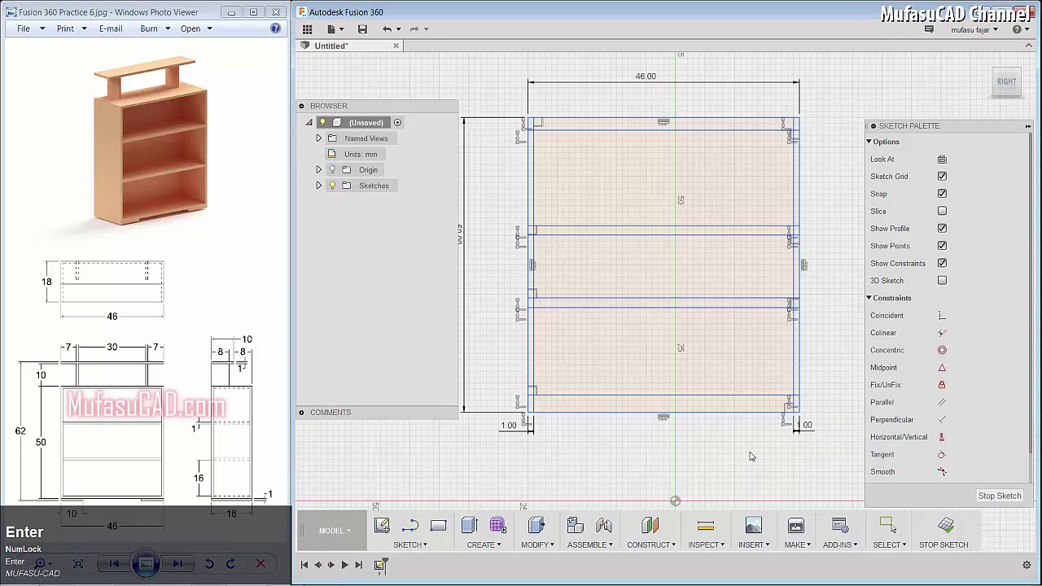
Step: Dimension the bottom panel's thickness as 1 mm
left_click(750, 405)
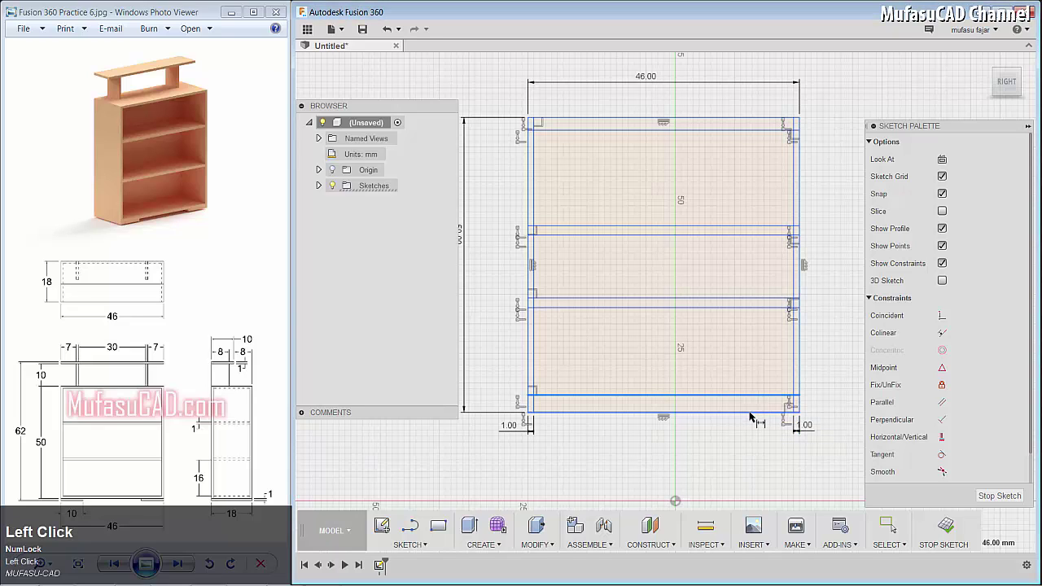
left_click(833, 432)
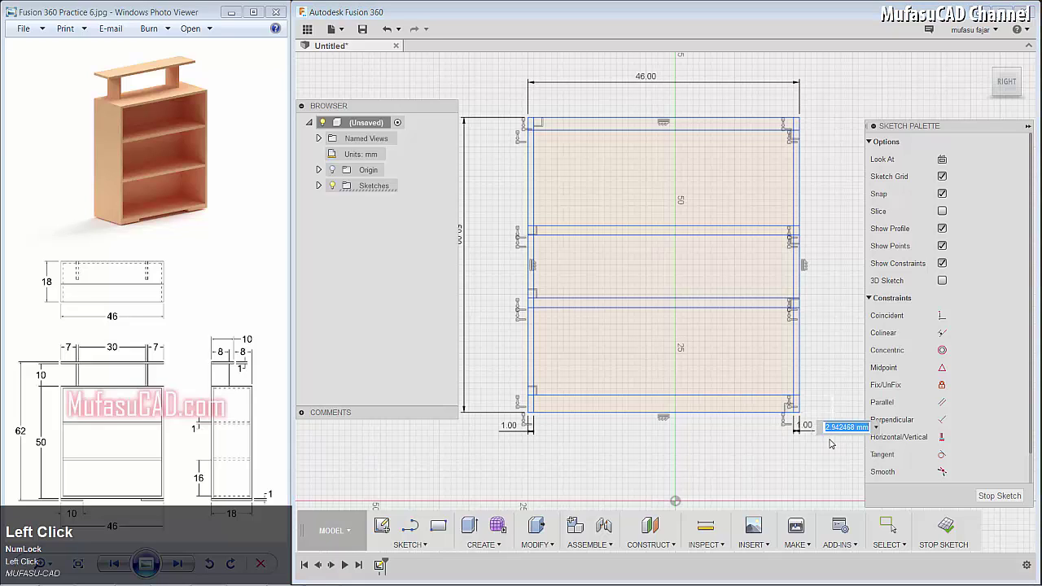
type("1")
key("Return")
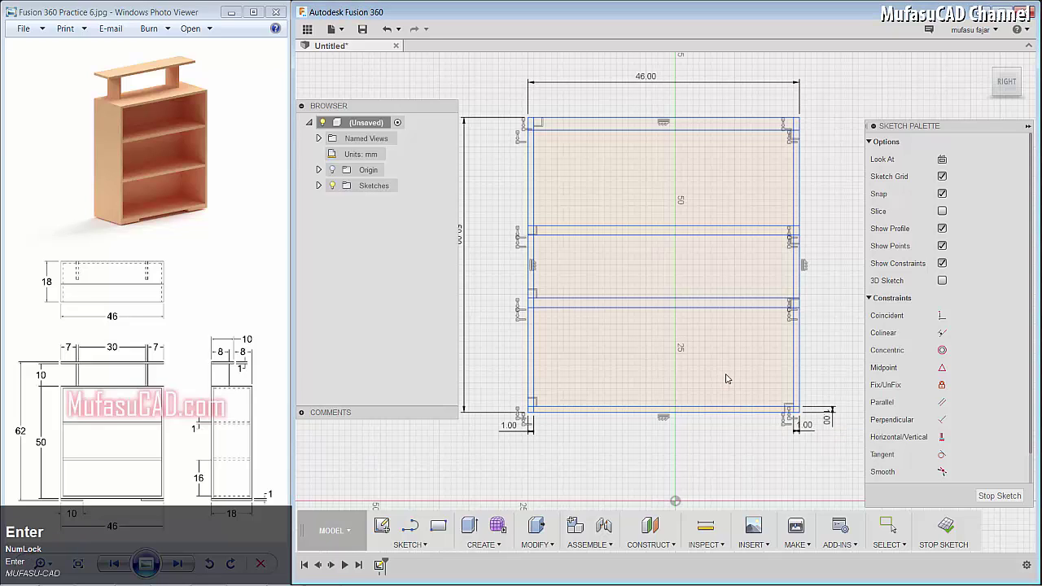
Step: Set the gap between the bottom panel and the lower shelf to 16 mm and the lower shelf's thickness to 1 mm
left_click(744, 308)
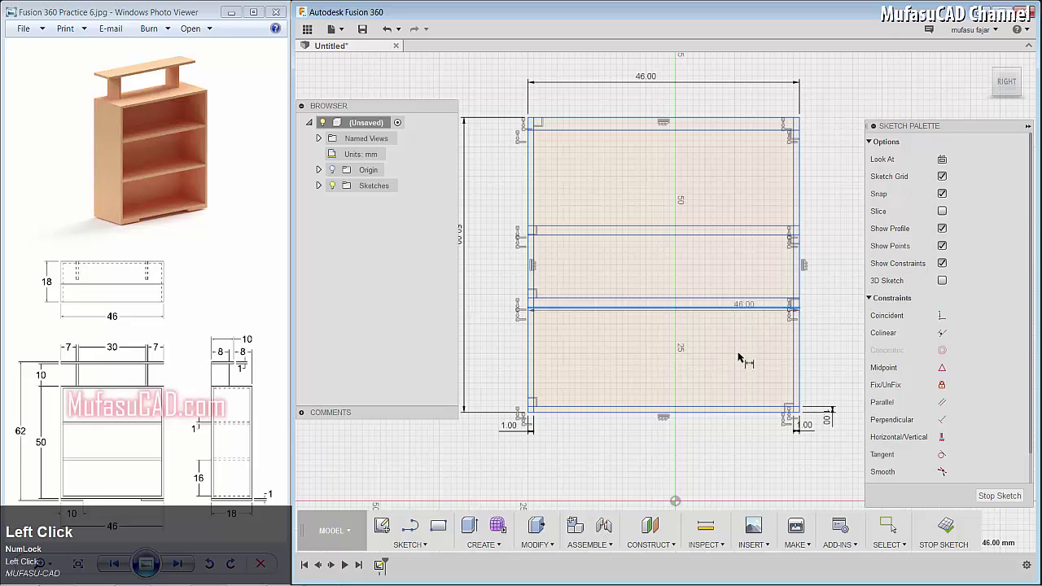
left_click(784, 399)
left_click(830, 372)
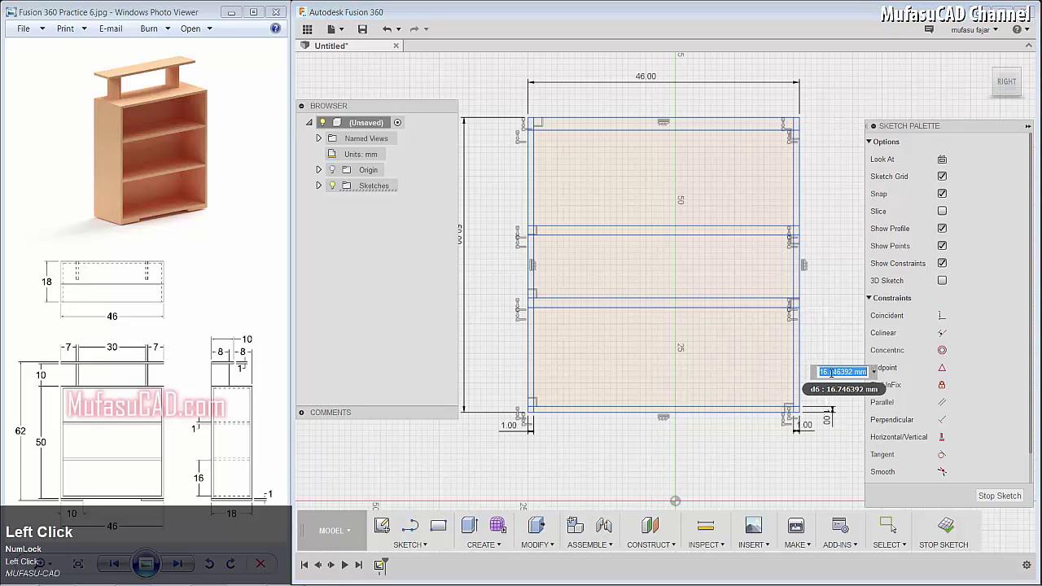
type("16")
key("Return")
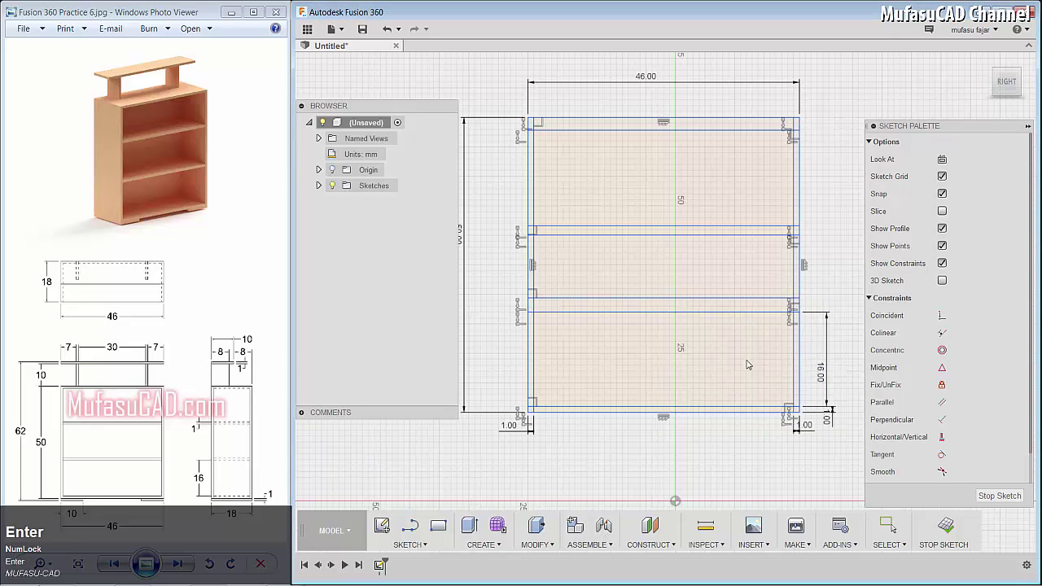
left_click(752, 299)
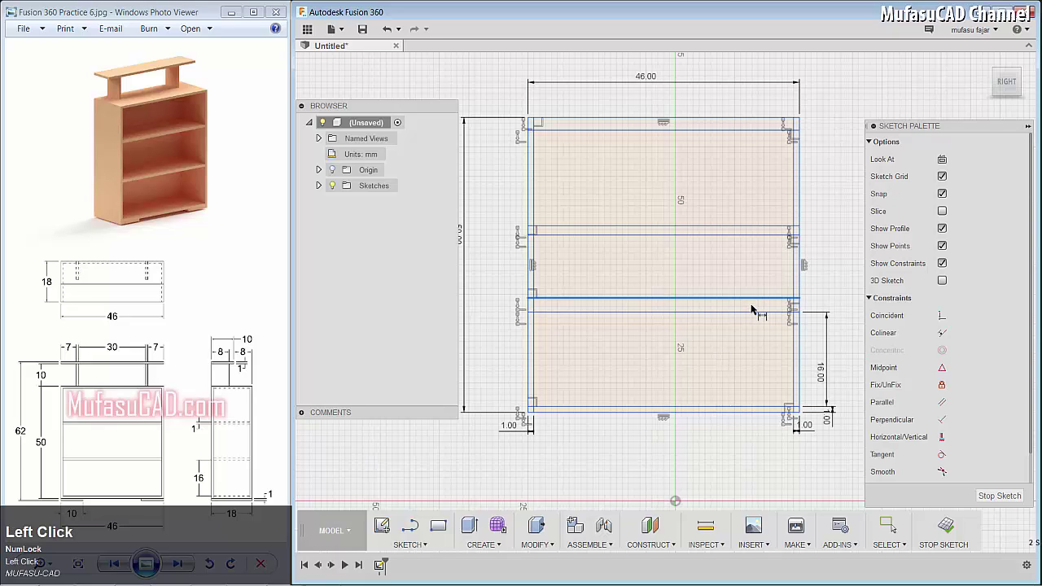
left_click(751, 310)
left_click(844, 312)
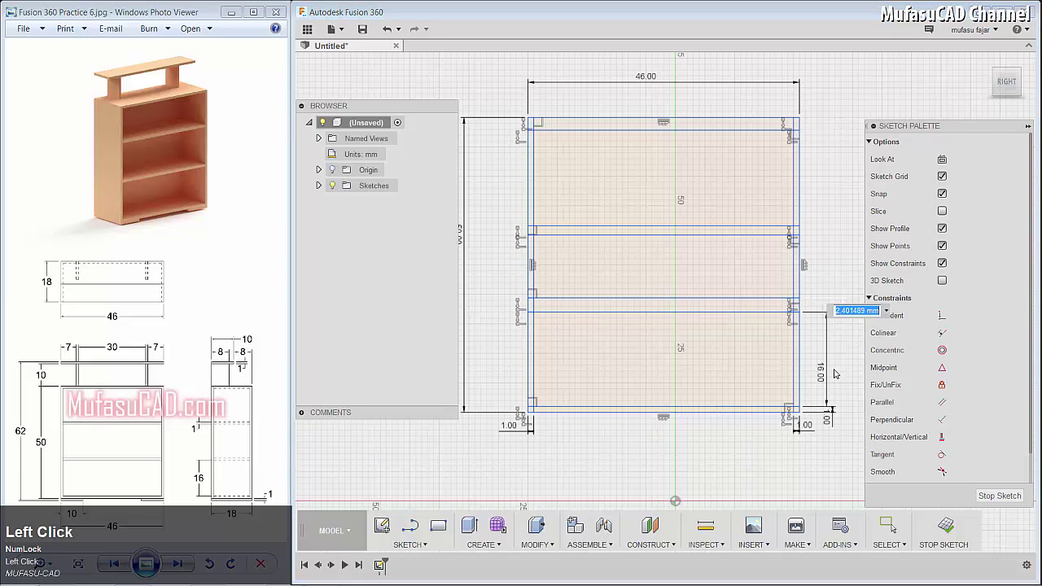
type("1")
key("Return")
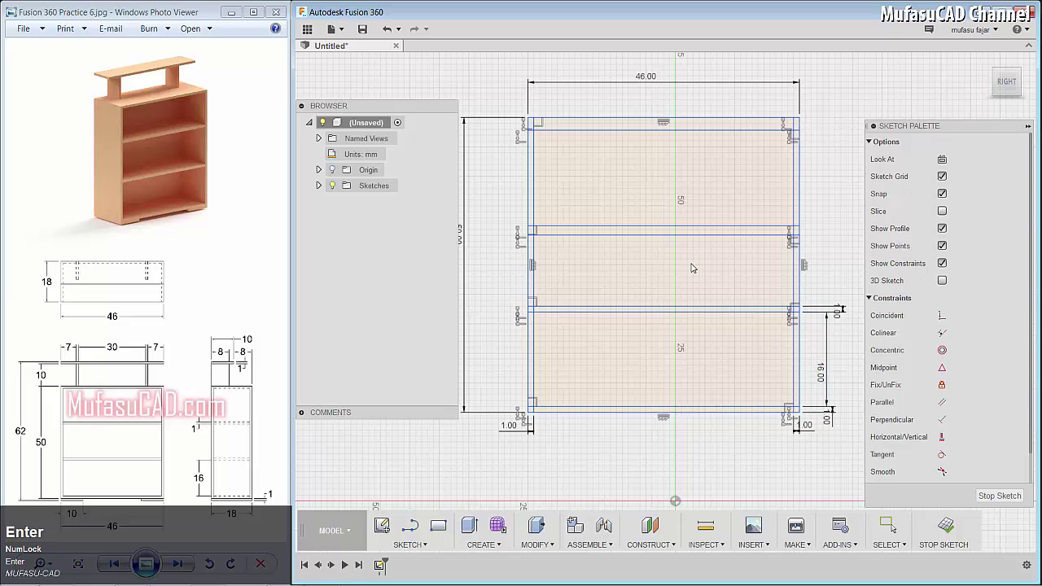
Step: Dimension the upper middle shelf's thickness as 1 mm
left_click(721, 229)
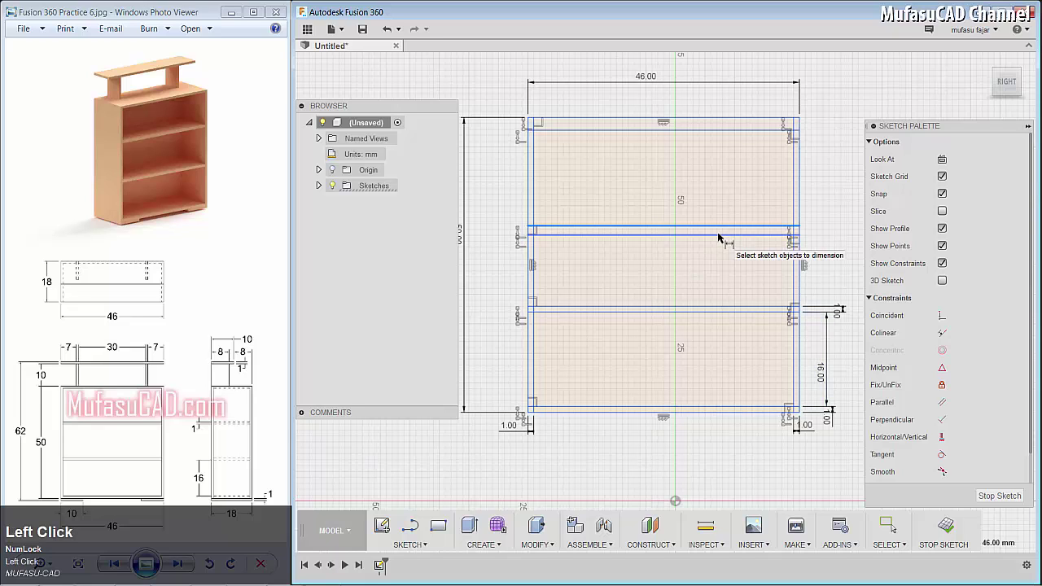
left_click(733, 236)
left_click(833, 247)
type("1")
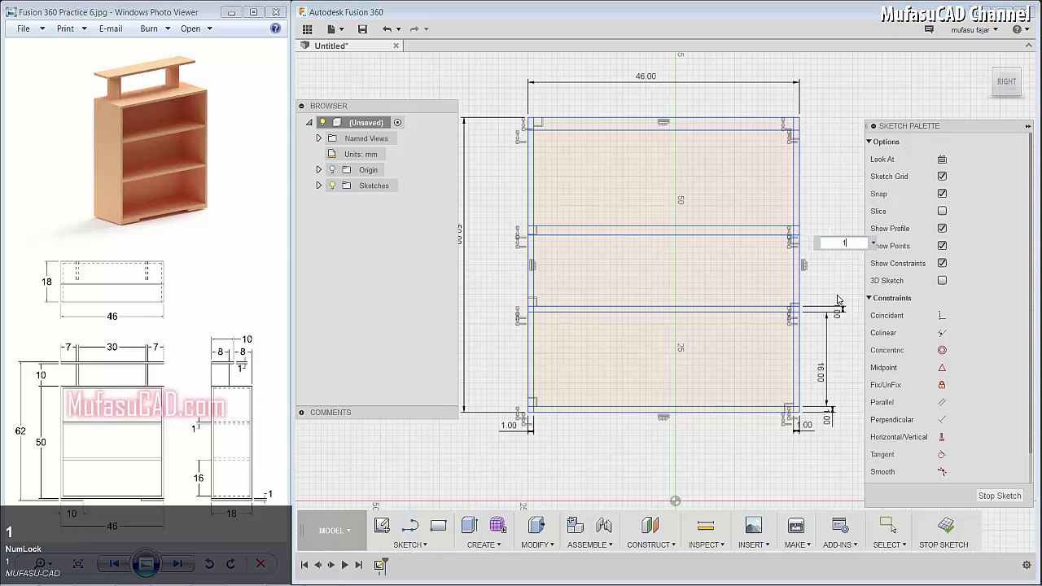
key("Return")
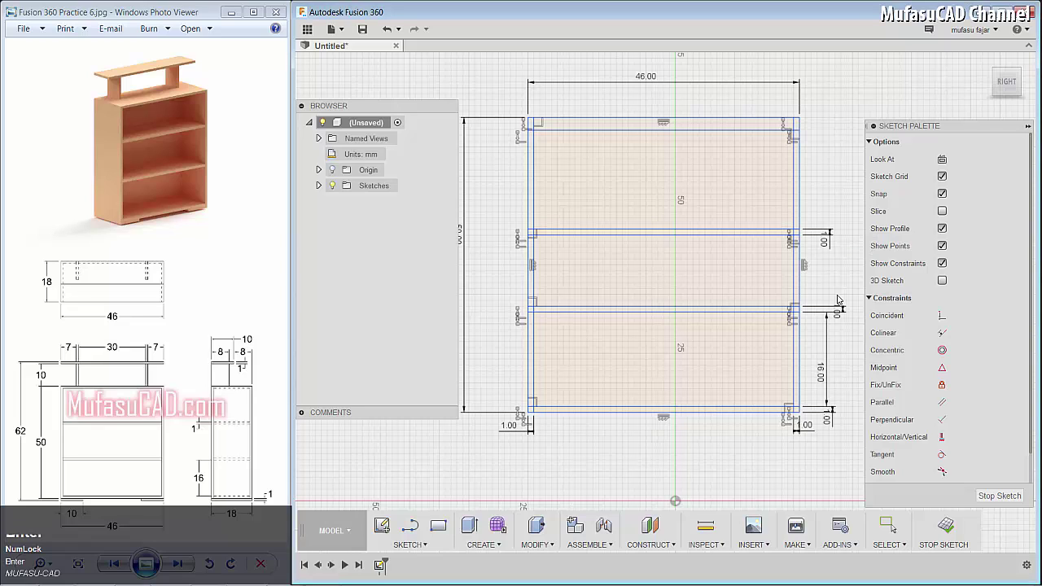
Step: Set the gap between the lower and upper middle shelves to 16 mm
left_click(760, 237)
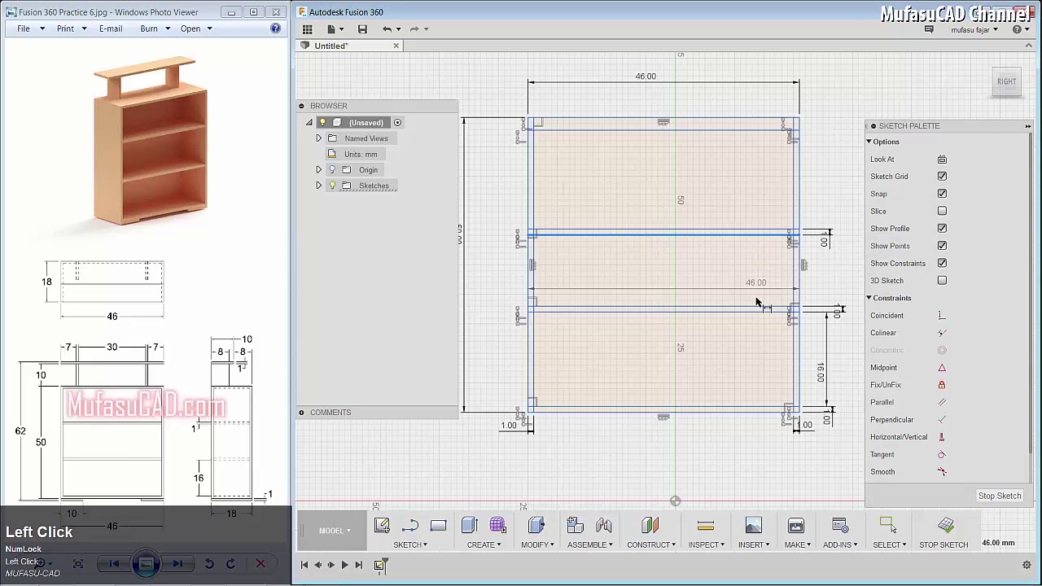
left_click(761, 307)
left_click(831, 279)
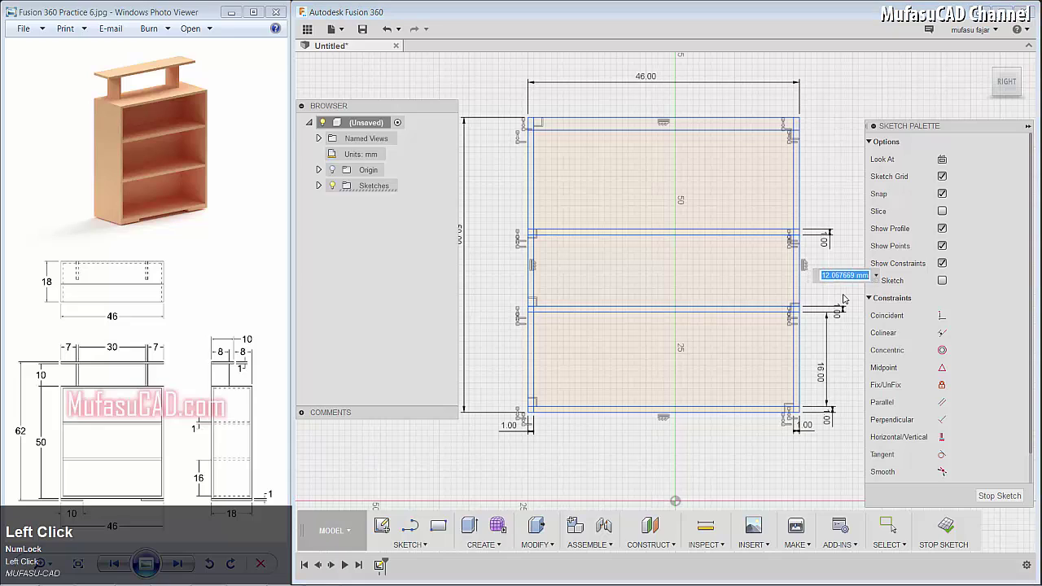
type("1")
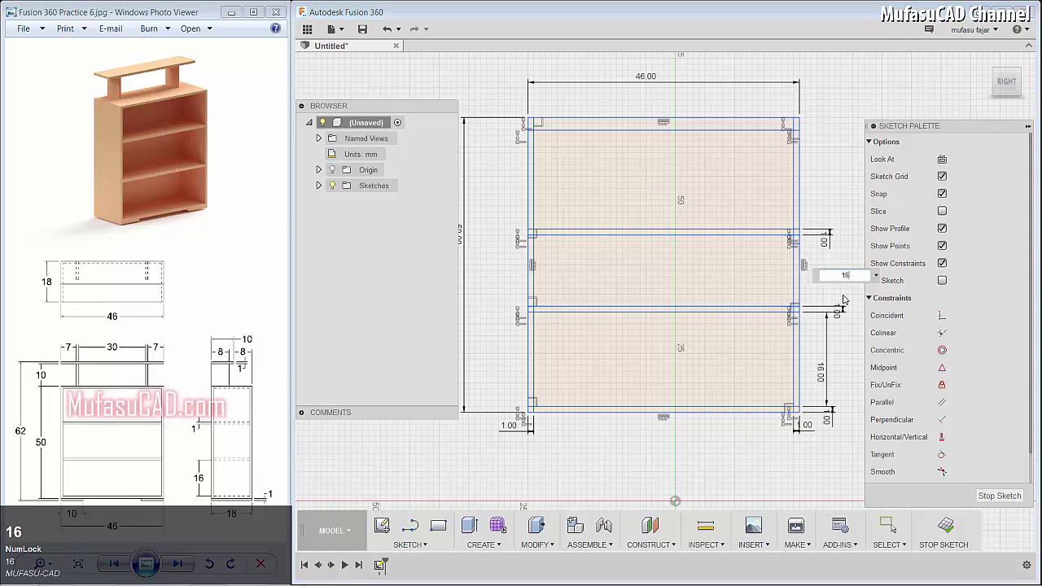
type("6")
key("Return")
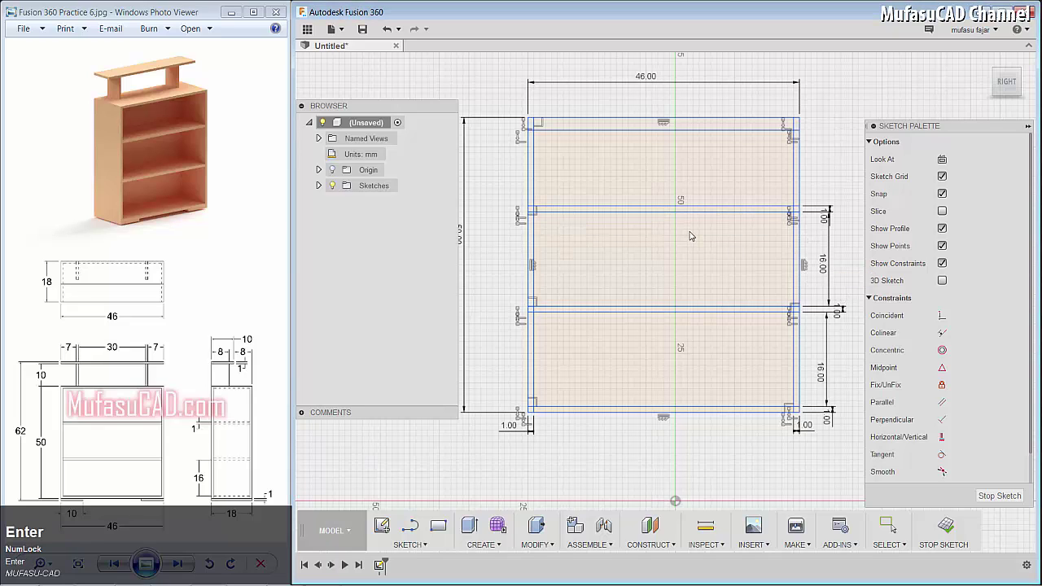
Step: Dimension the top panel's thickness as 1 mm
left_click(737, 128)
left_click(749, 118)
left_click(831, 116)
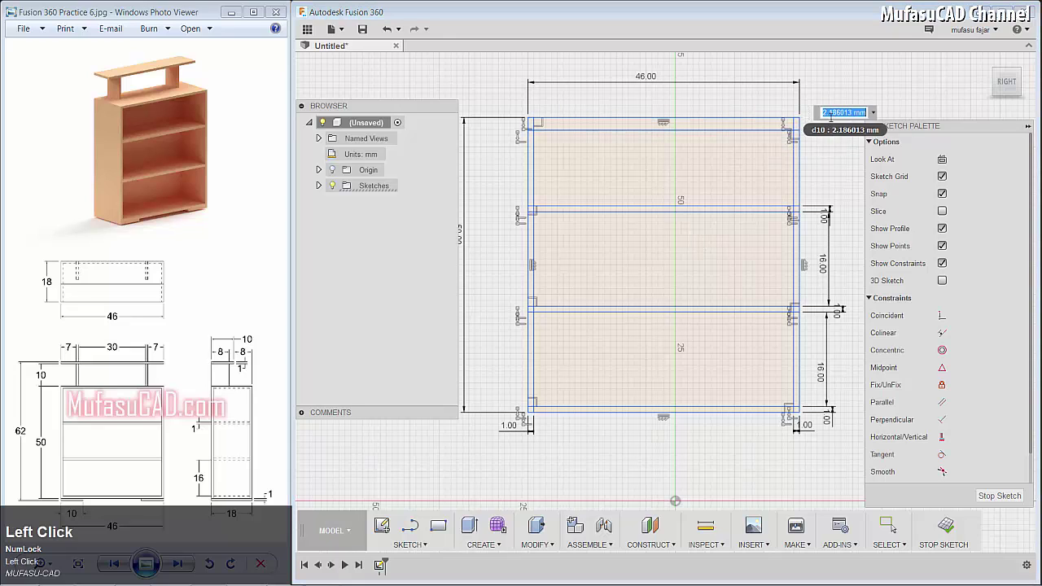
type("1")
key("Return")
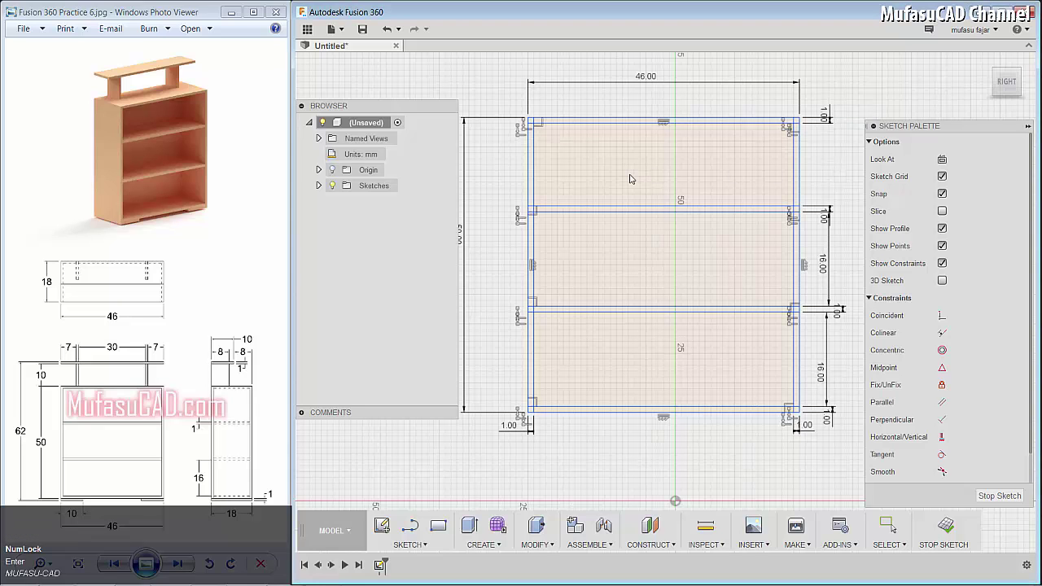
Step: Trim the overlapping line segments where the left side panel meets the bottom panel, both middle shelves and the top panel
scroll(523, 414, "up", 5)
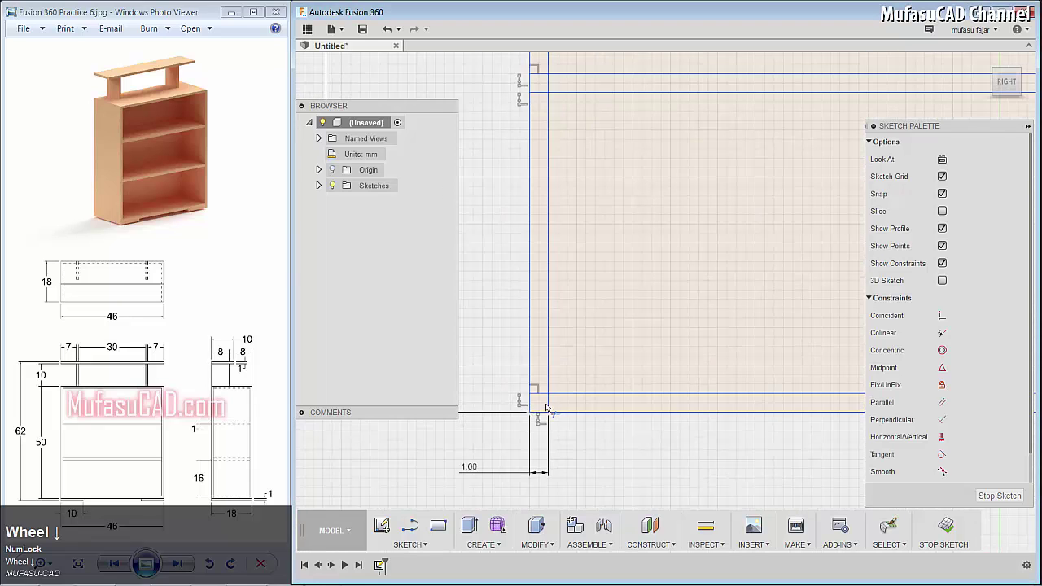
left_click(539, 399)
left_click(539, 399)
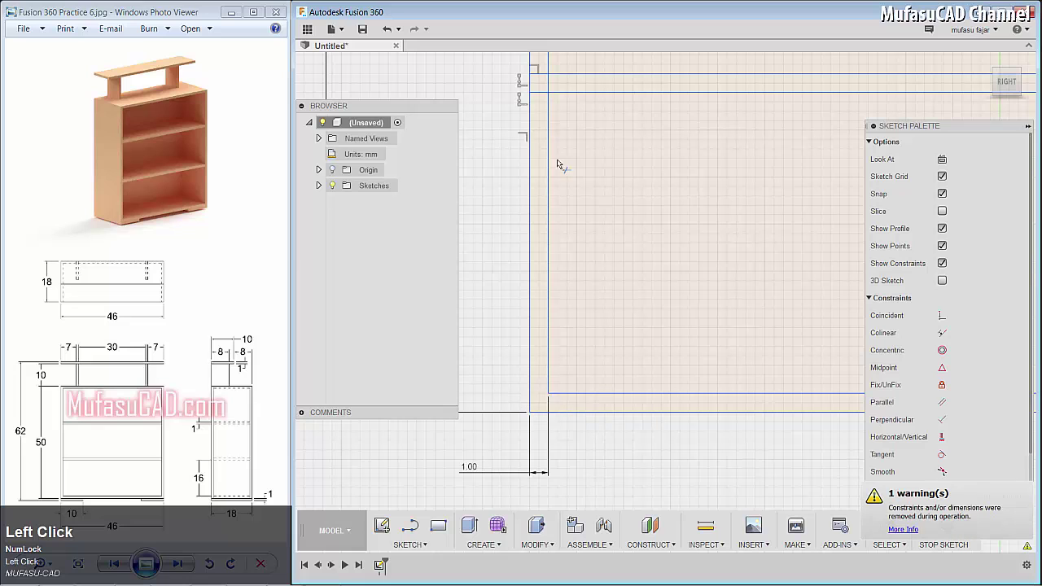
left_click(543, 76)
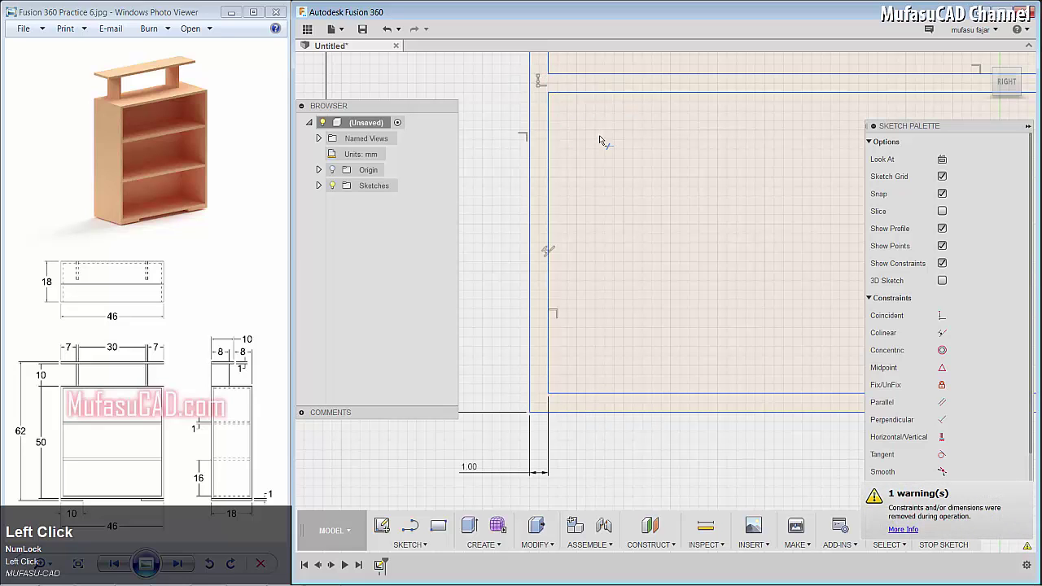
scroll(607, 143, "down", 4)
mouse_move(619, 158)
middle_mouse_down()
mouse_move(629, 222)
mouse_move(610, 258)
middle_mouse_up()
scroll(589, 298, "up", 3)
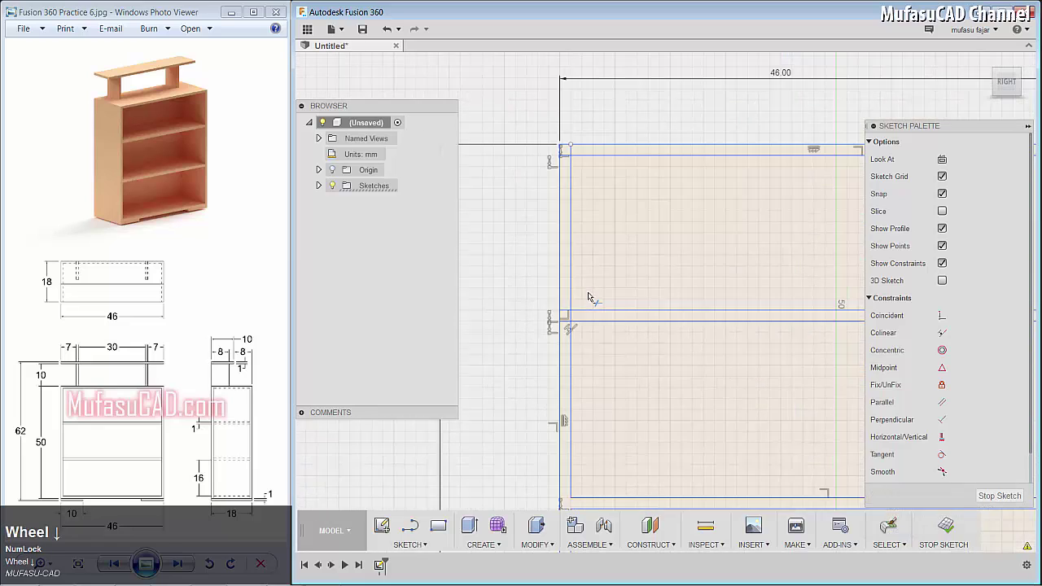
left_click(560, 316)
left_click(561, 316)
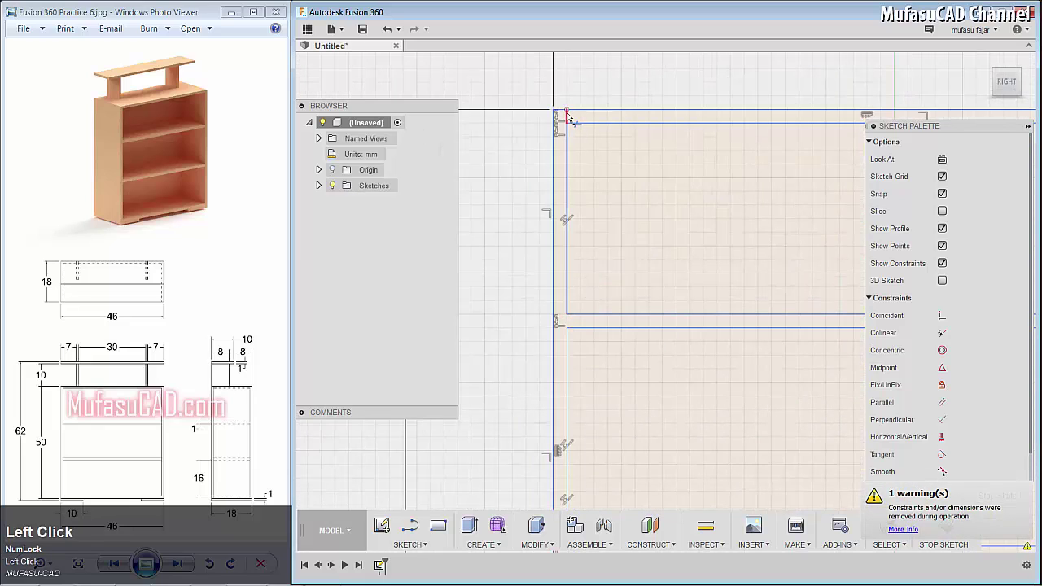
Step: Trim the overlapping line segments where the right side panel meets the top panel, both middle shelves and the bottom panel
scroll(603, 173, "up", 2)
scroll(637, 212, "up", 4)
middle_click_drag(847, 208, 596, 242)
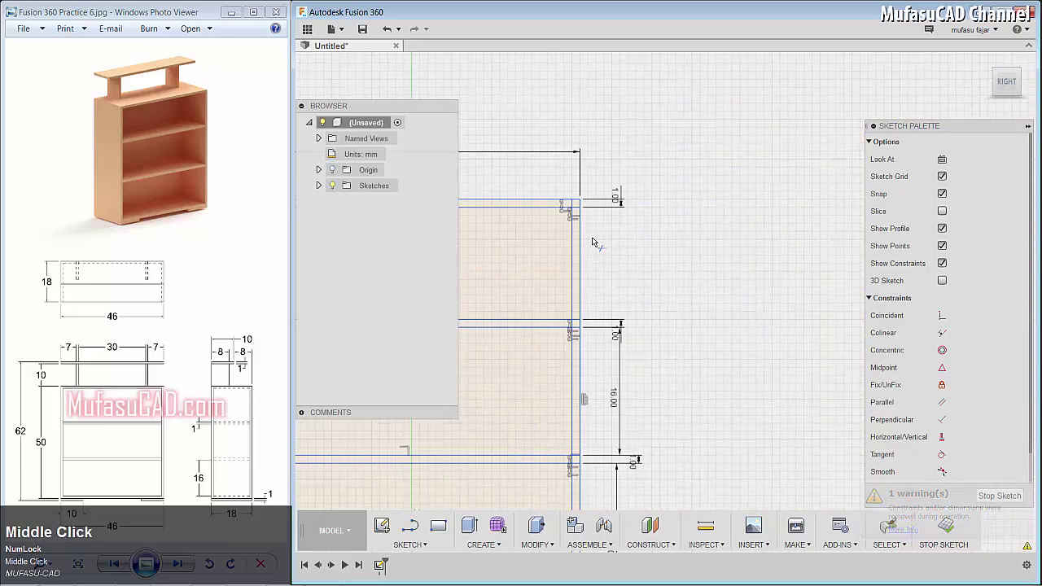
scroll(566, 213, "down", 4)
left_click(582, 208)
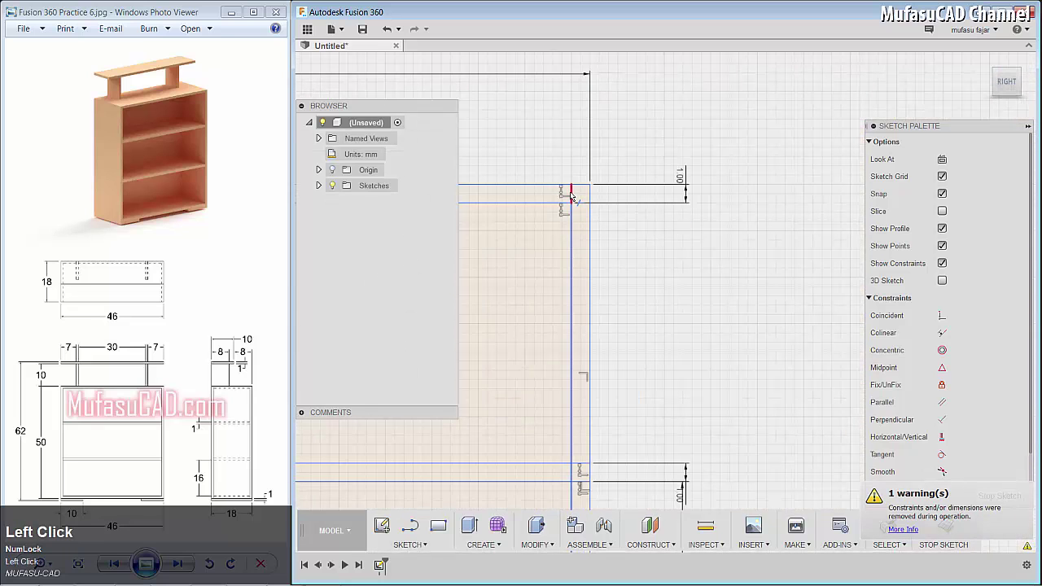
left_click(583, 465)
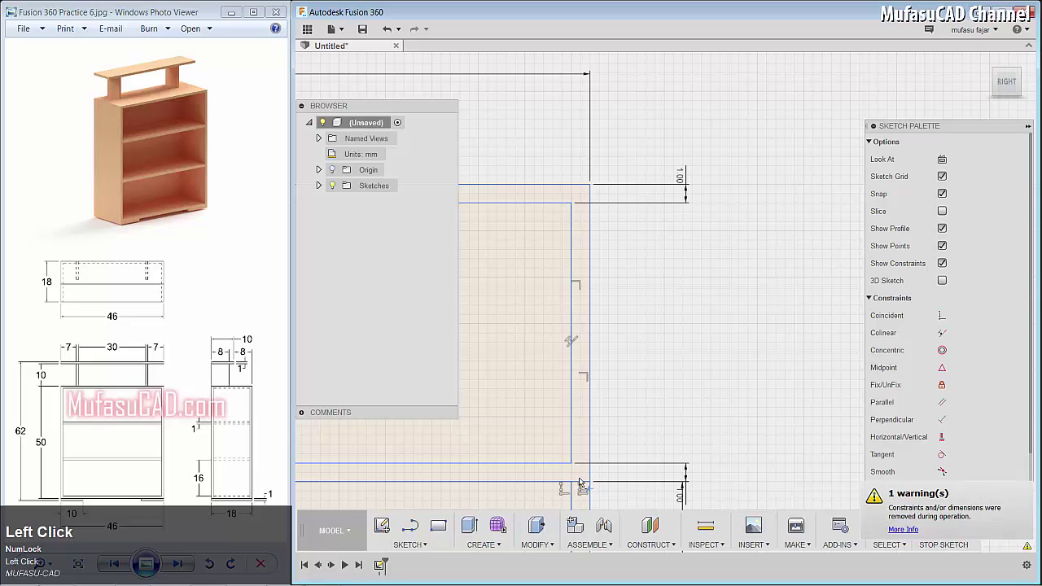
mouse_move(581, 484)
middle_mouse_down()
mouse_move(680, 302)
mouse_move(684, 209)
middle_mouse_up()
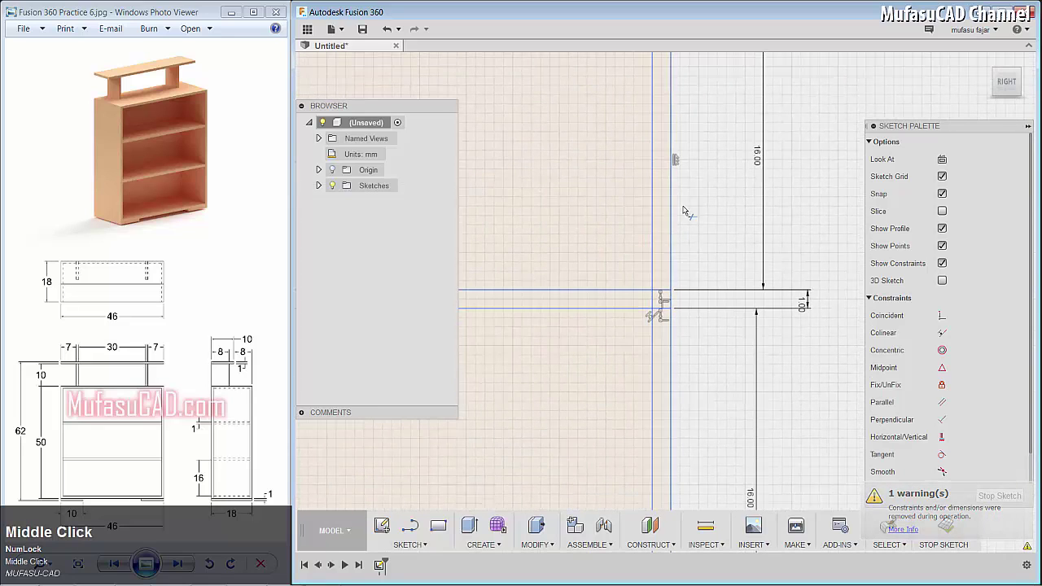
left_click(664, 297)
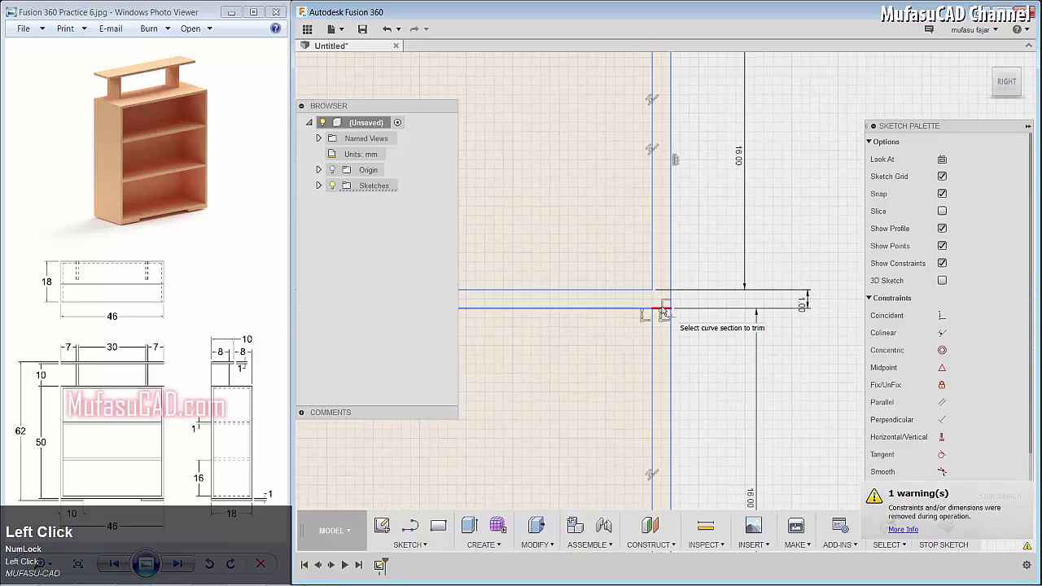
middle_click_drag(671, 333, 676, 167)
middle_click_drag(656, 342, 649, 261)
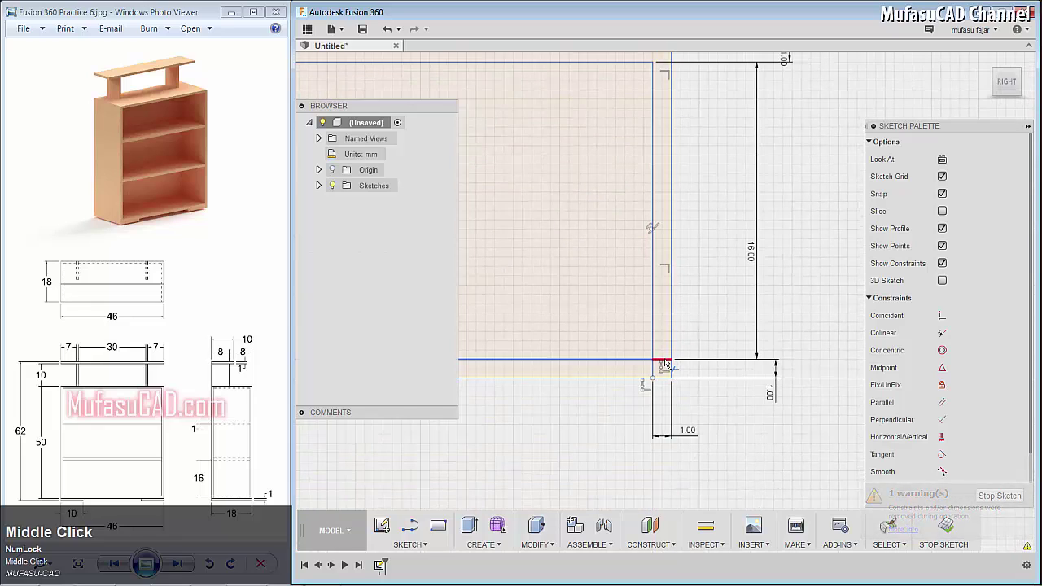
left_click(665, 364)
scroll(619, 318, "down", 2)
scroll(599, 291, "up", 3)
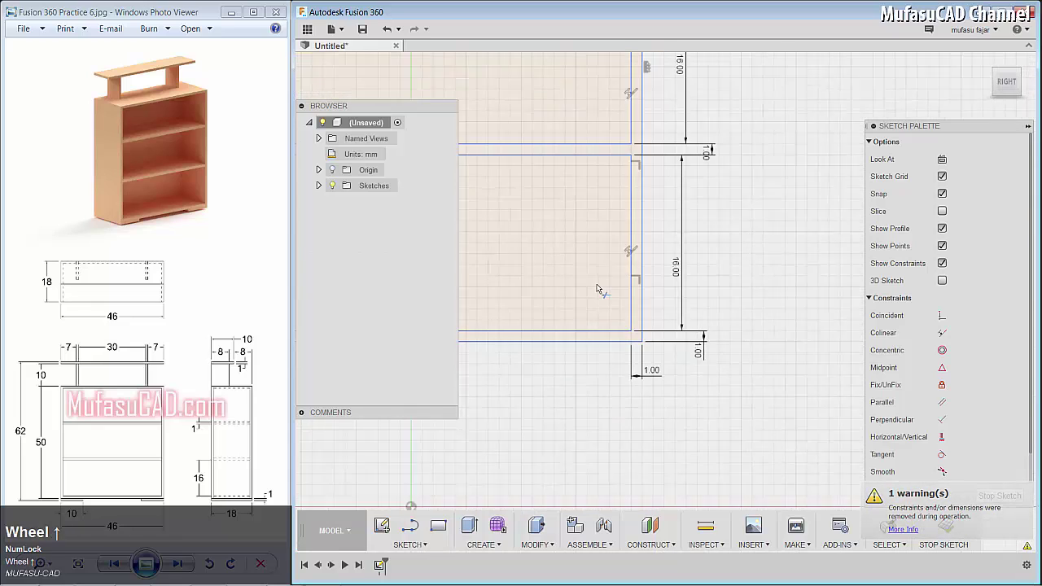
scroll(598, 290, "up", 3)
mouse_move(619, 309)
middle_mouse_down()
mouse_move(740, 361)
mouse_move(696, 298)
middle_mouse_up()
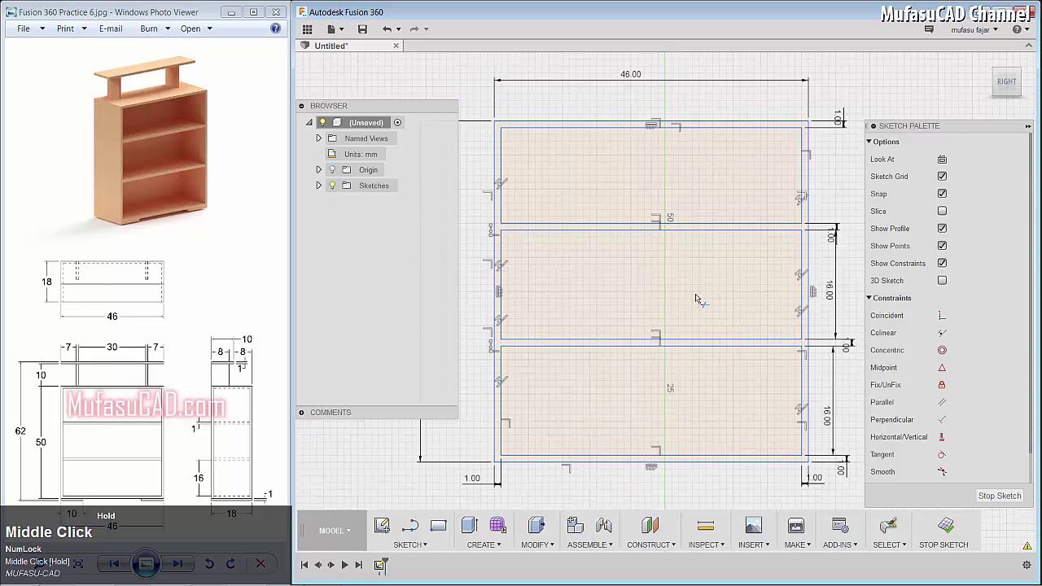
Step: Extrude the connected frame-and-shelf profile 18 mm as a new body, leaving the three compartments open
key("e")
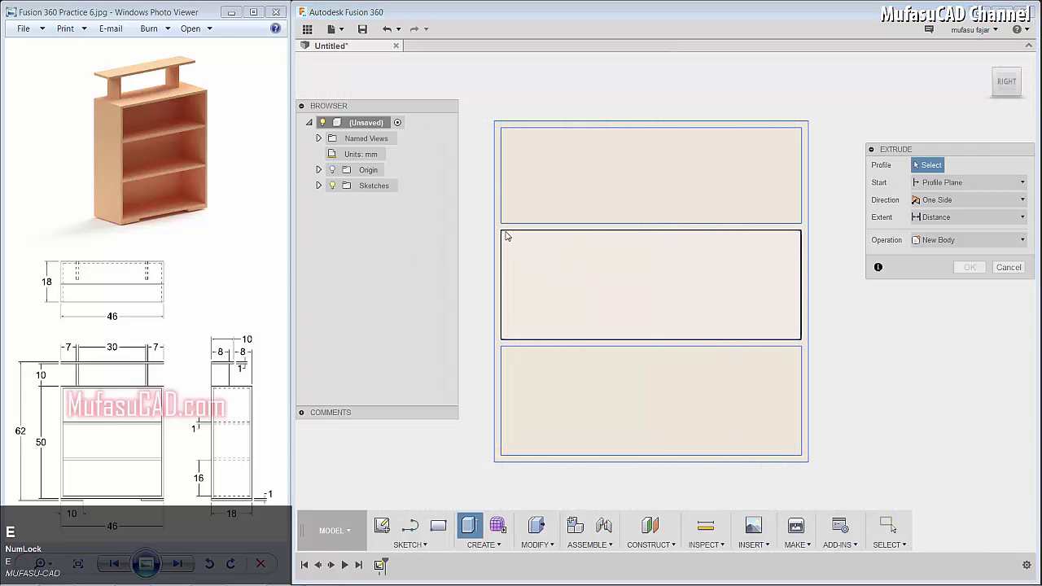
left_click(499, 232)
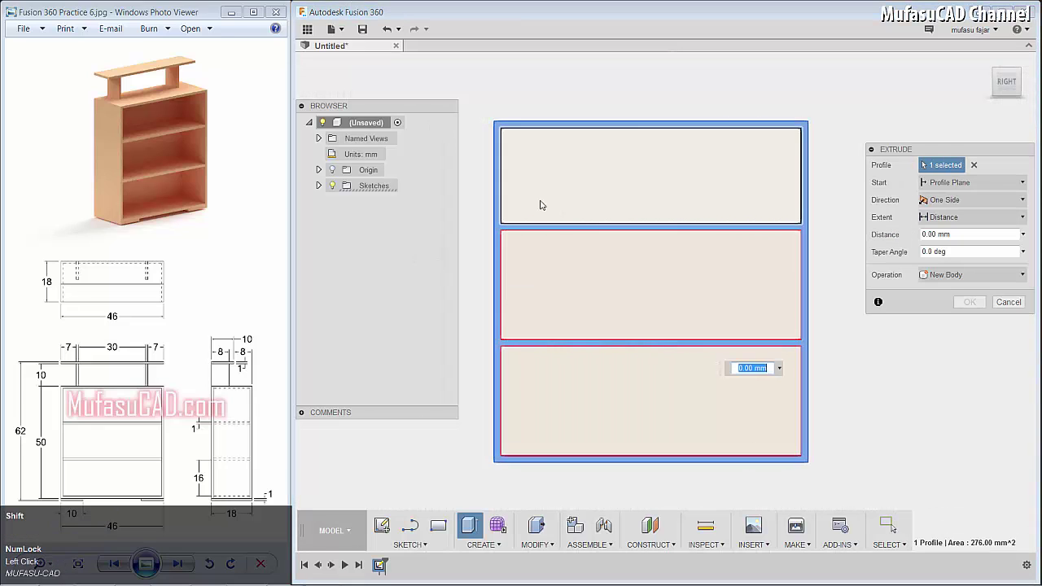
middle_click_drag(542, 204, 653, 280, "shift")
left_click_drag(643, 320, 702, 330)
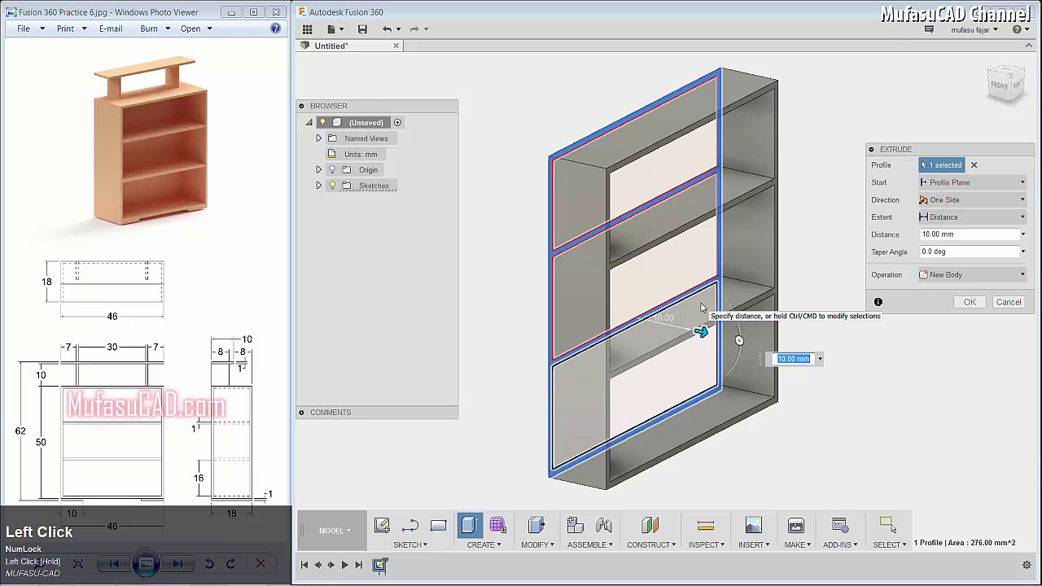
type("18")
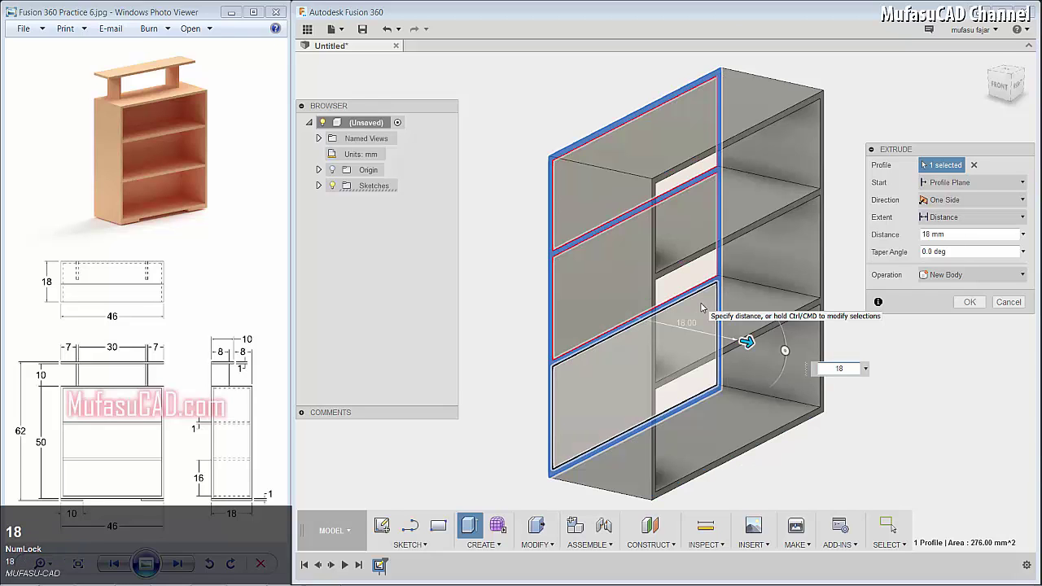
key("Return")
Step: Sketch a narrow rectangle about 1.9 mm wide on a middle shelf's plane, along the bookshelf's rear edge and spanning its full 46 mm width
middle_click_drag(622, 283, 688, 292, "shift")
key("r")
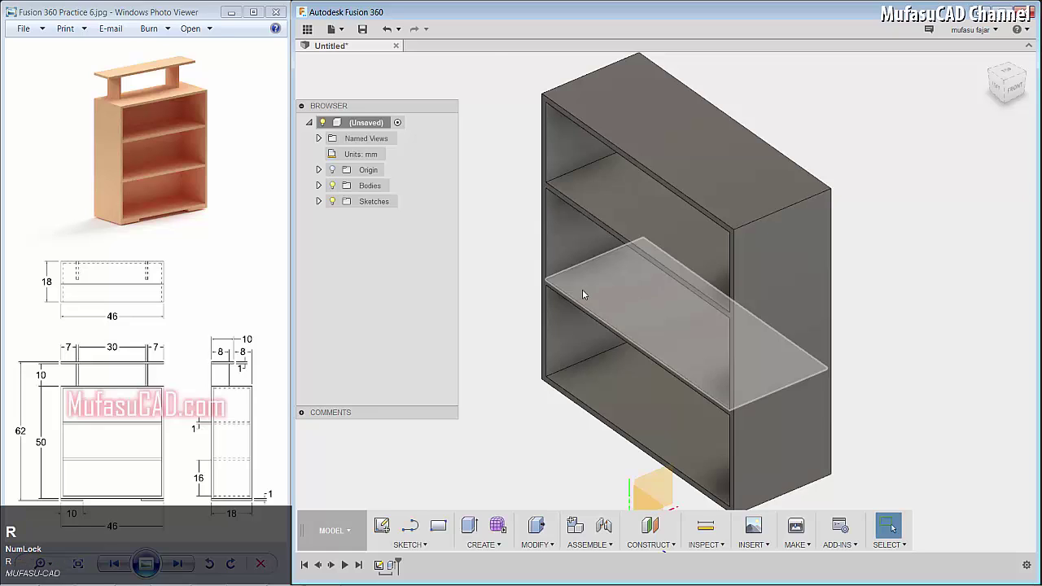
left_click(623, 205)
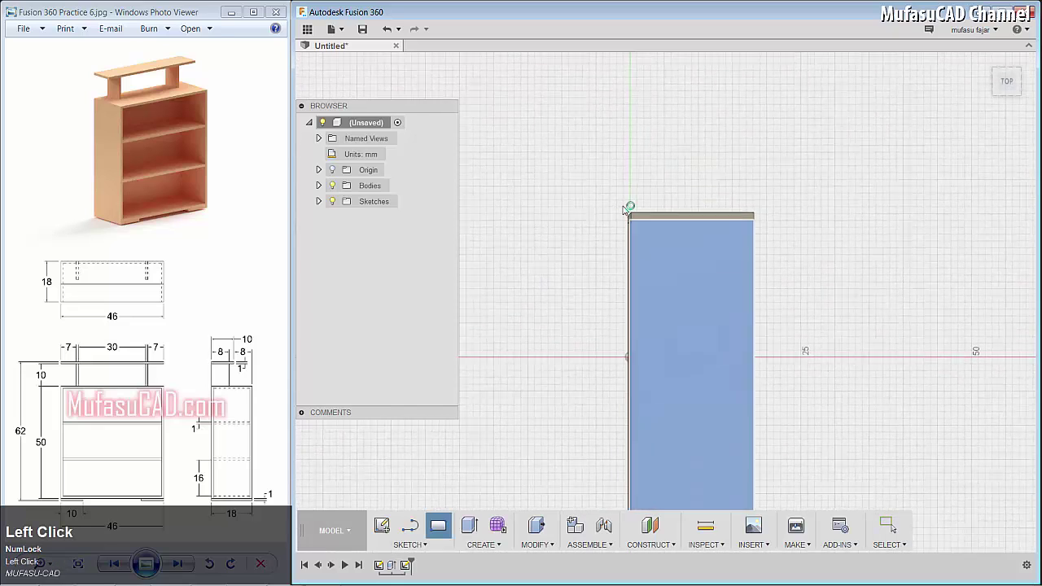
middle_click_drag(670, 328, 673, 241)
left_click(631, 128)
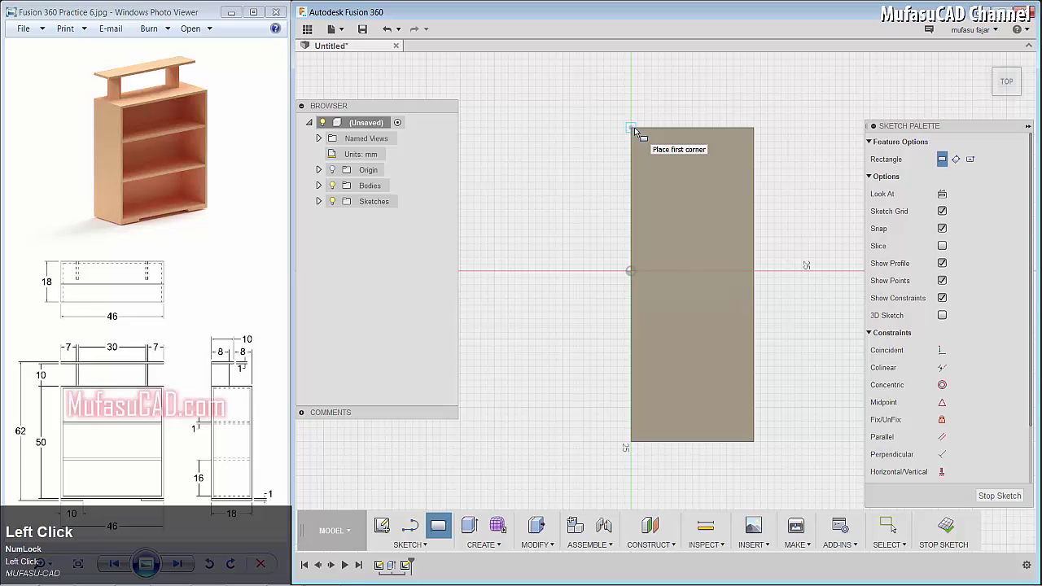
left_click(645, 445)
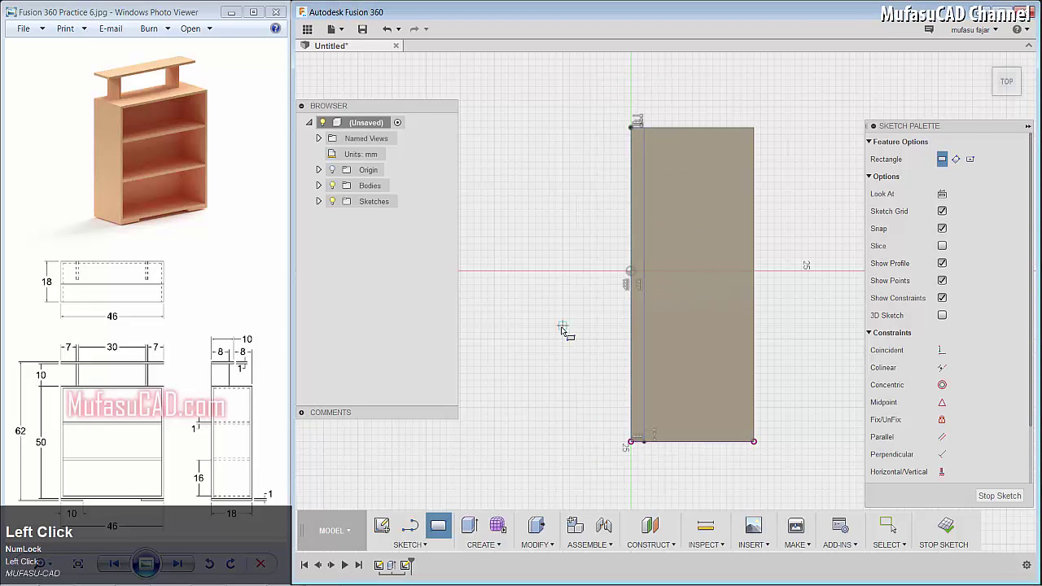
Step: Dimension the width of the narrow rear rectangle as 1 mm
scroll(636, 122, "down", 3)
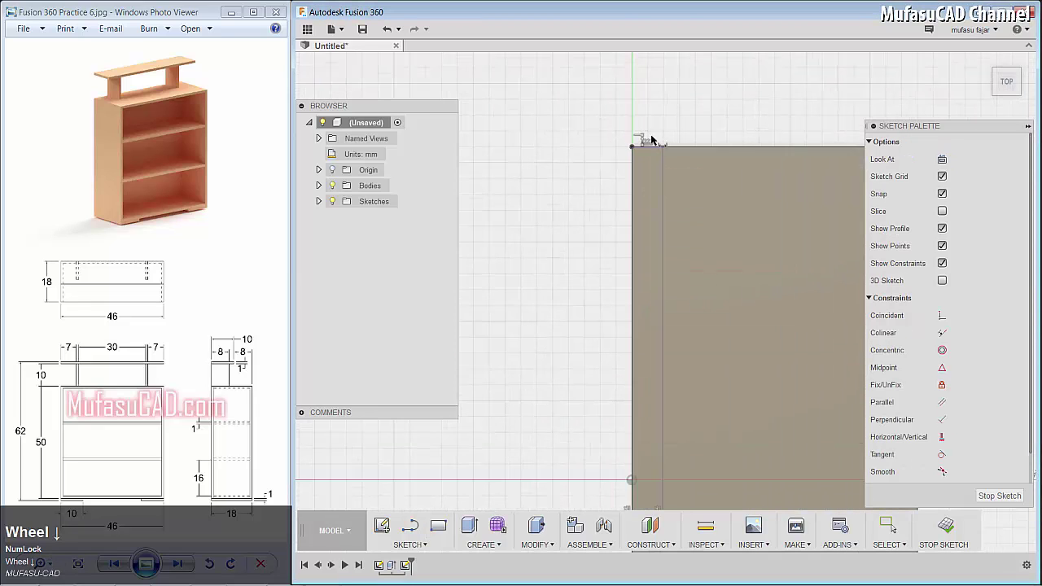
left_click(654, 149)
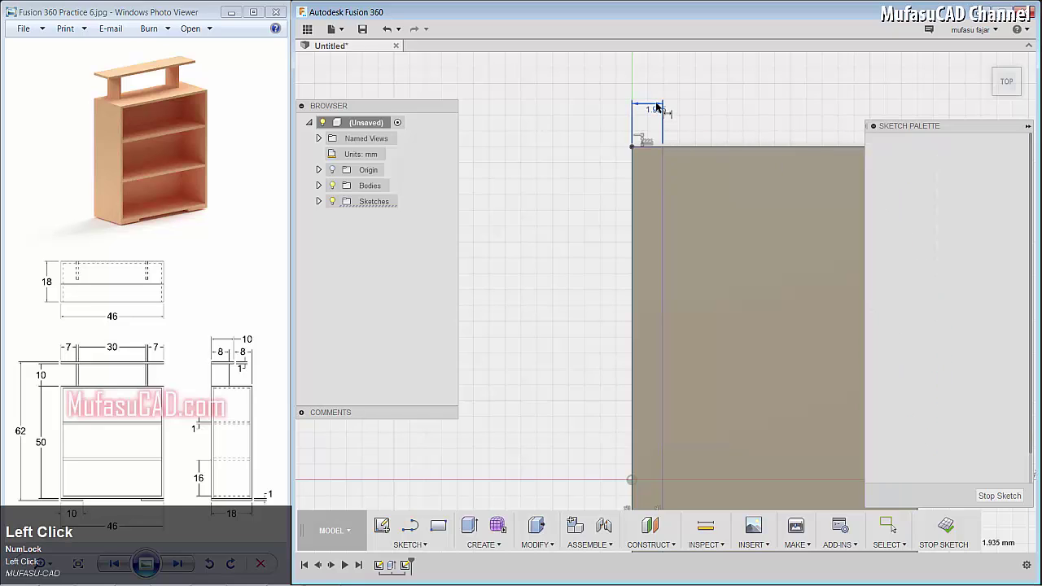
left_click(659, 106)
type("1")
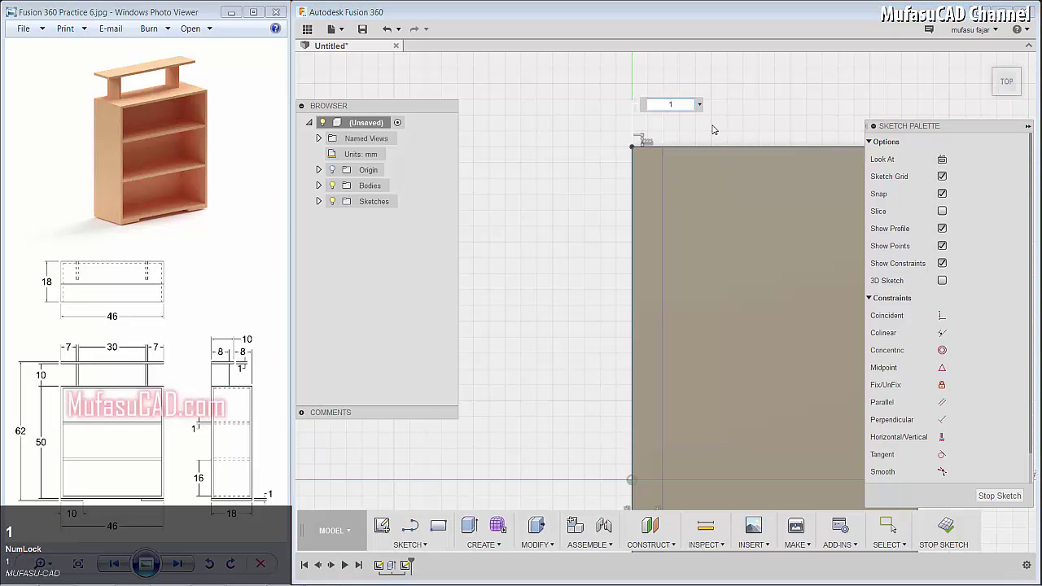
key("Return")
scroll(691, 232, "up", 2)
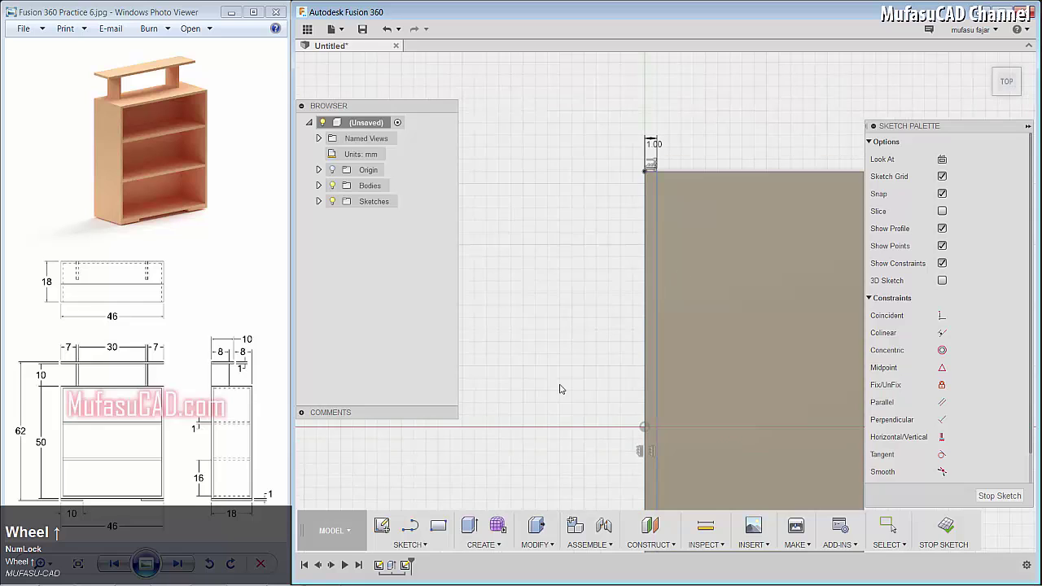
Step: Extrude the 1 mm rear strip profile 20 mm downward as a cut through both middle shelves
left_click(469, 526)
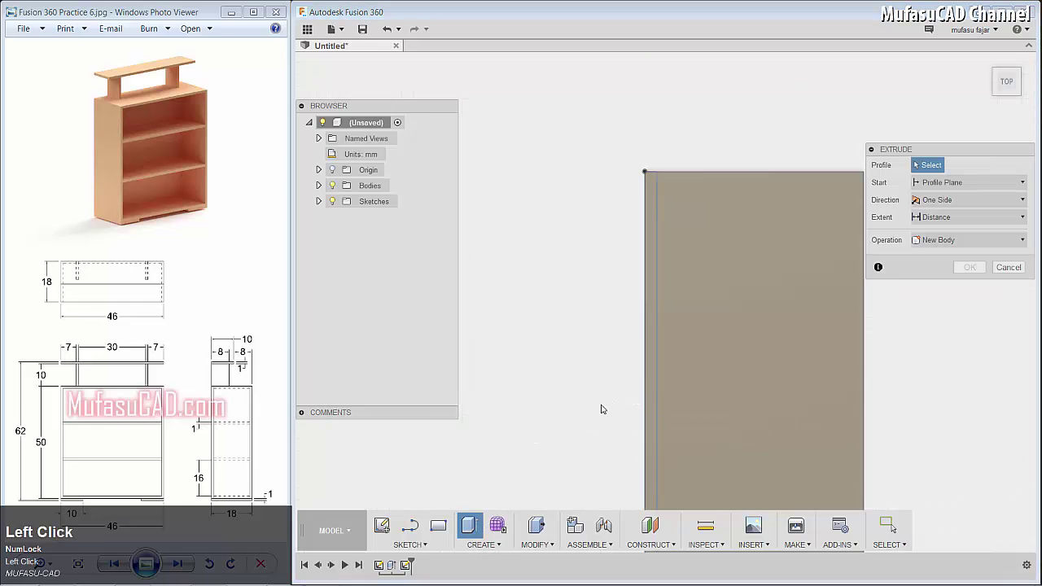
middle_click_drag(601, 408, 628, 272, "shift")
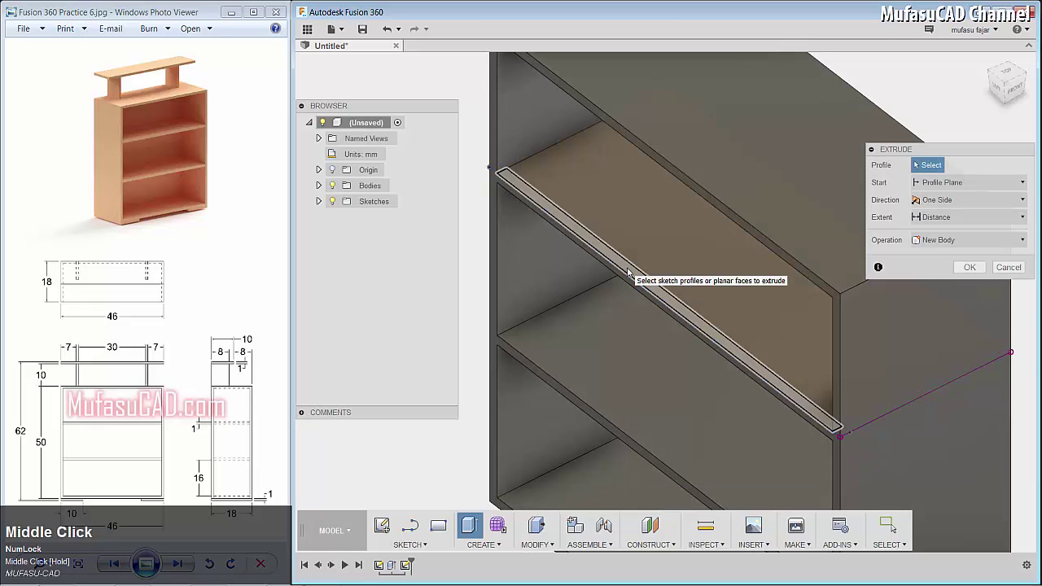
left_click(628, 272)
left_click_drag(669, 289, 591, 487)
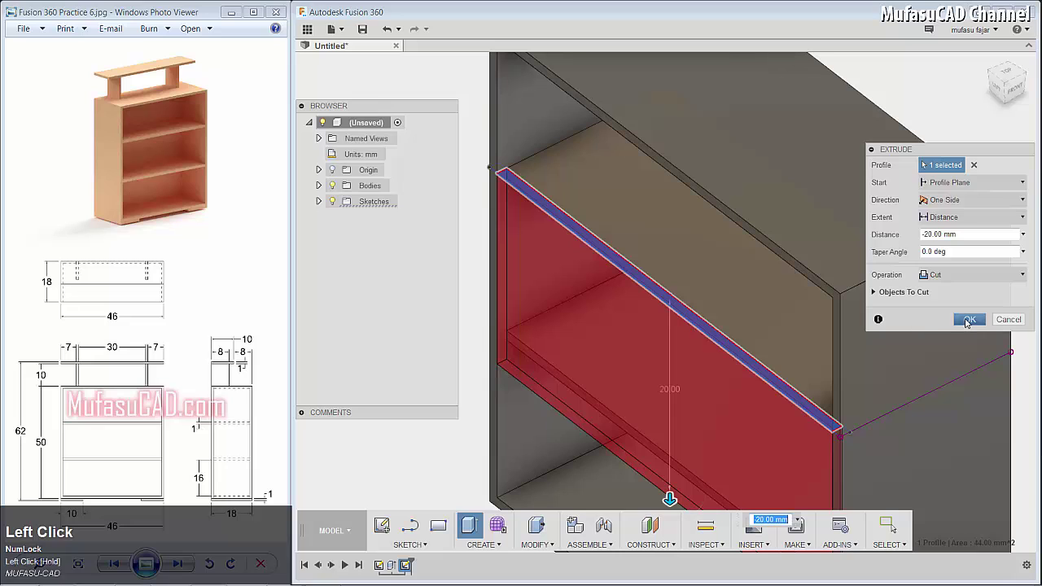
left_click(967, 320)
Step: Sketch a rectangle on the frame's rear face from one inner corner to the diagonally opposite one, covering all three compartments
middle_click_drag(931, 318, 525, 207)
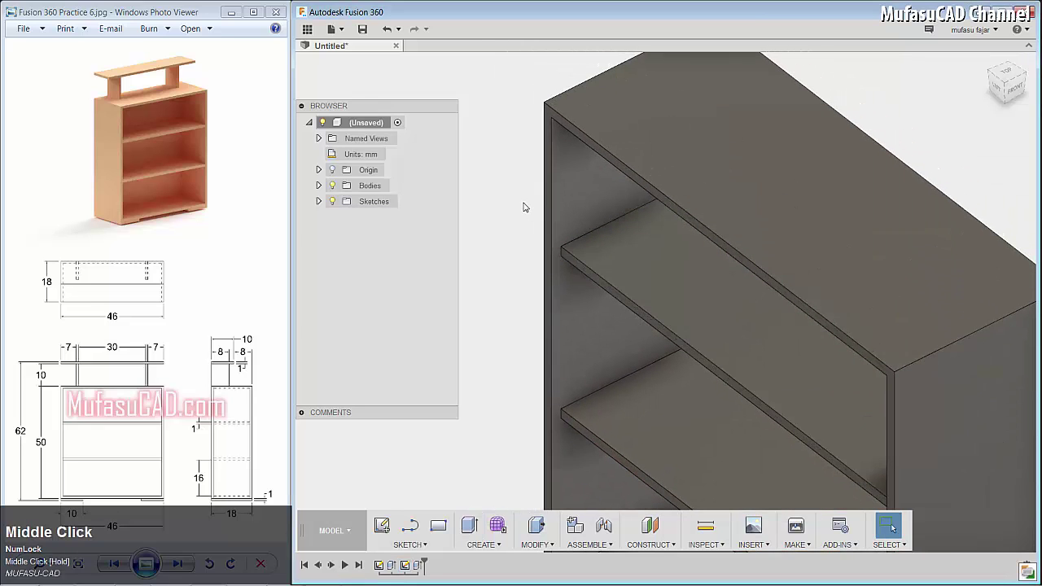
key("r")
left_click(584, 137)
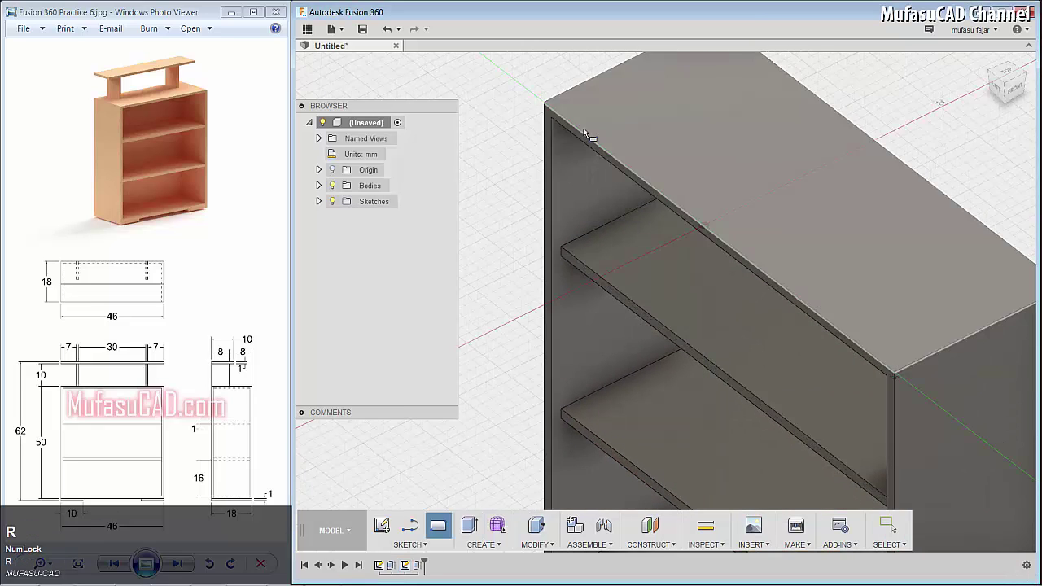
left_click(583, 136)
middle_click_drag(689, 344, 547, 142)
left_click(493, 87)
scroll(675, 298, "down", 4)
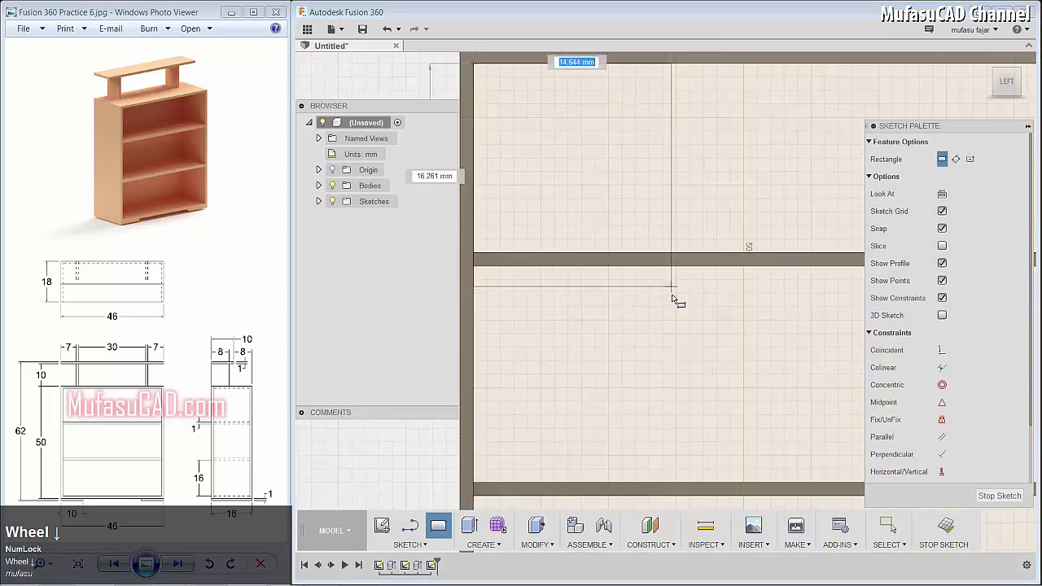
scroll(683, 302, "up", 6)
mouse_move(748, 380)
middle_mouse_down()
mouse_move(630, 266)
mouse_move(682, 286)
middle_mouse_up()
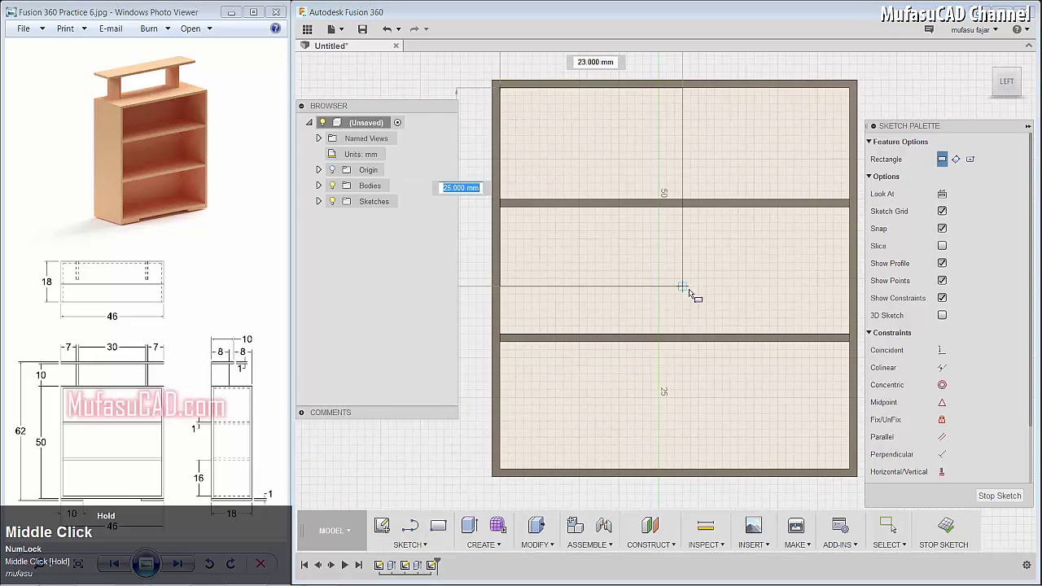
left_click(850, 470)
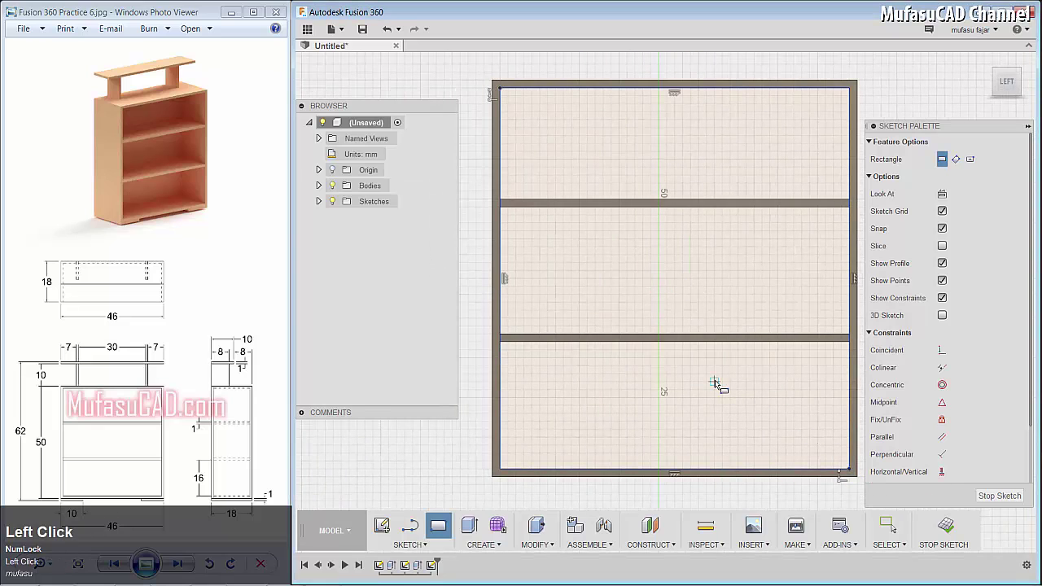
Step: Extrude the rear rectangle -1 mm into the frame to form the back panel
key("e")
left_click(686, 272)
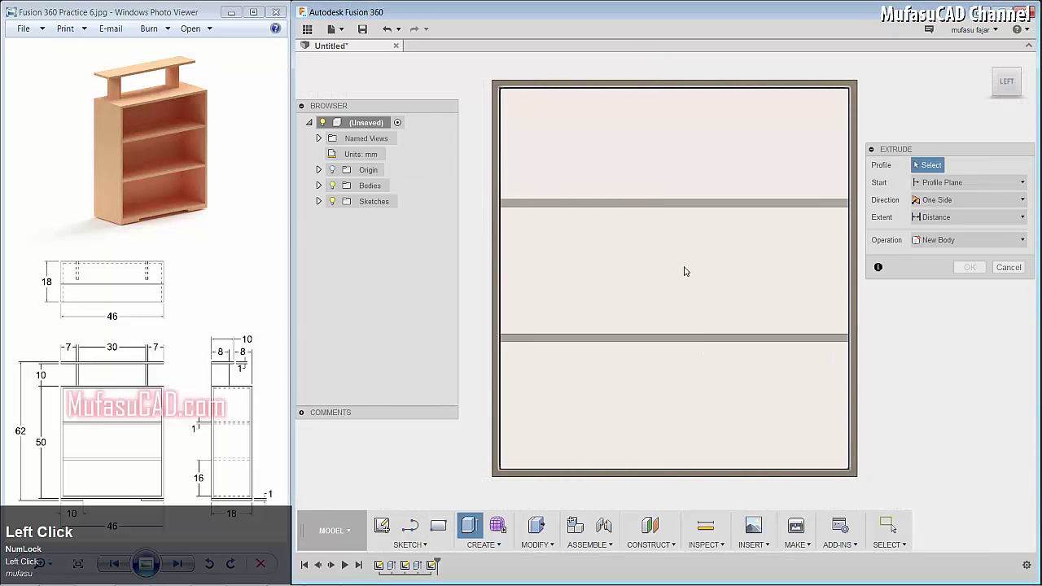
middle_click_drag(775, 235, 612, 315, "shift")
scroll(614, 313, "up", 2)
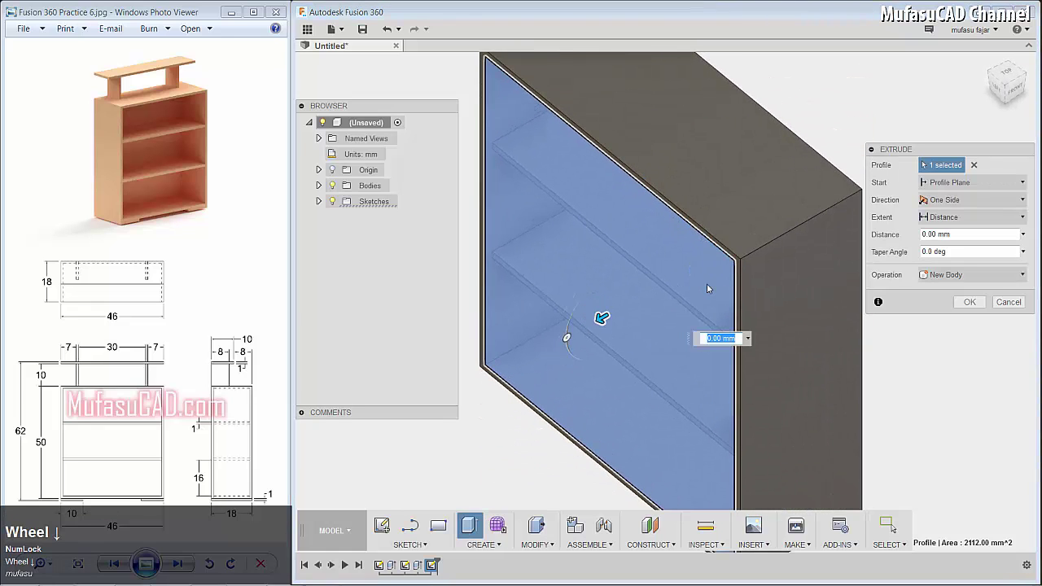
left_click_drag(618, 314, 666, 364)
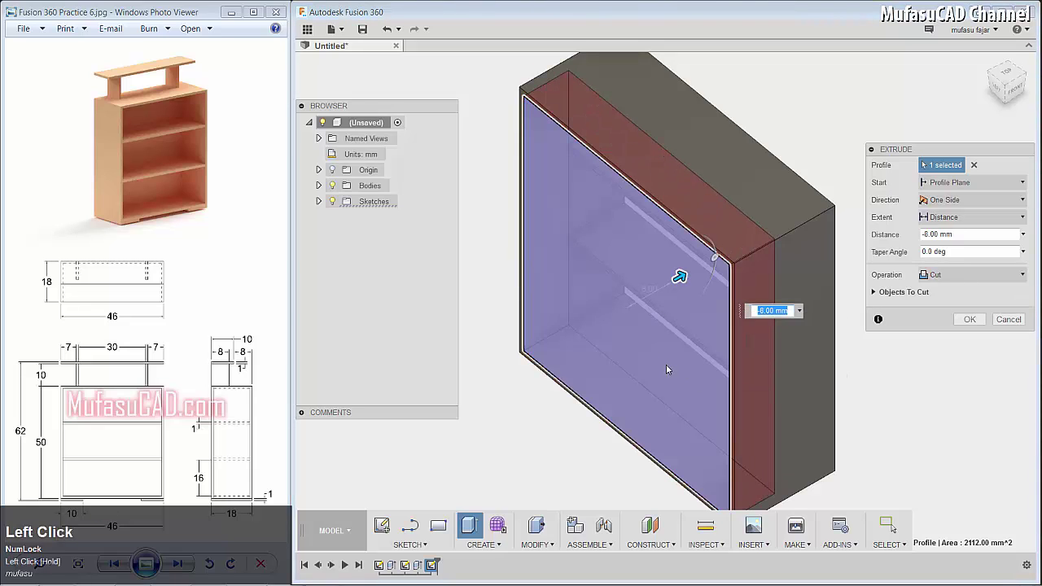
type("-1")
key("Return")
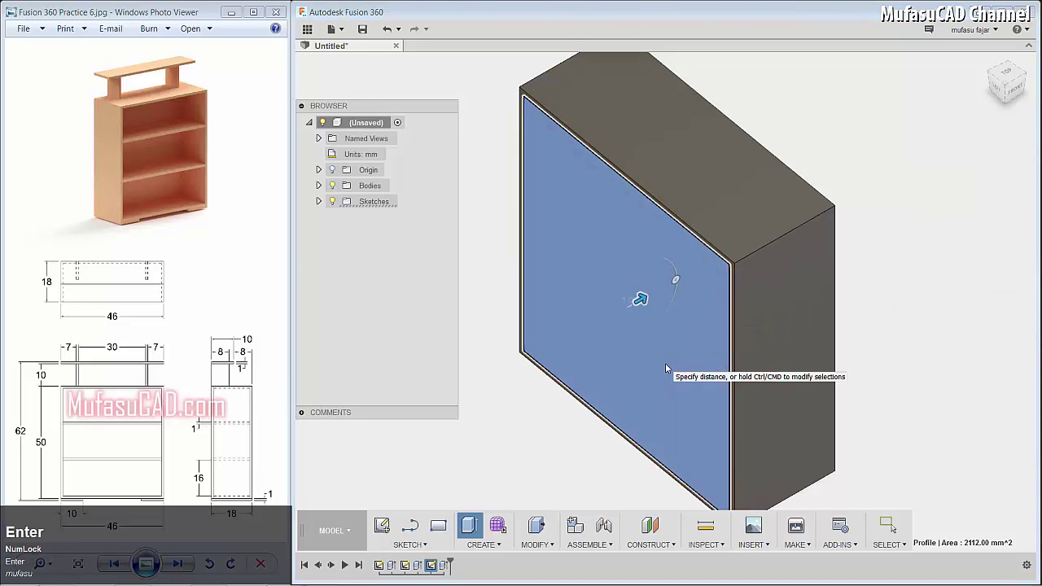
Step: Sketch an upright support rectangle about 6 by 9 mm at the side panel's upper rear corner, topped by a shelf rectangle about 11 by 2 mm
scroll(717, 367, "up", 1)
middle_click_drag(751, 361, 676, 351, "shift")
key("r")
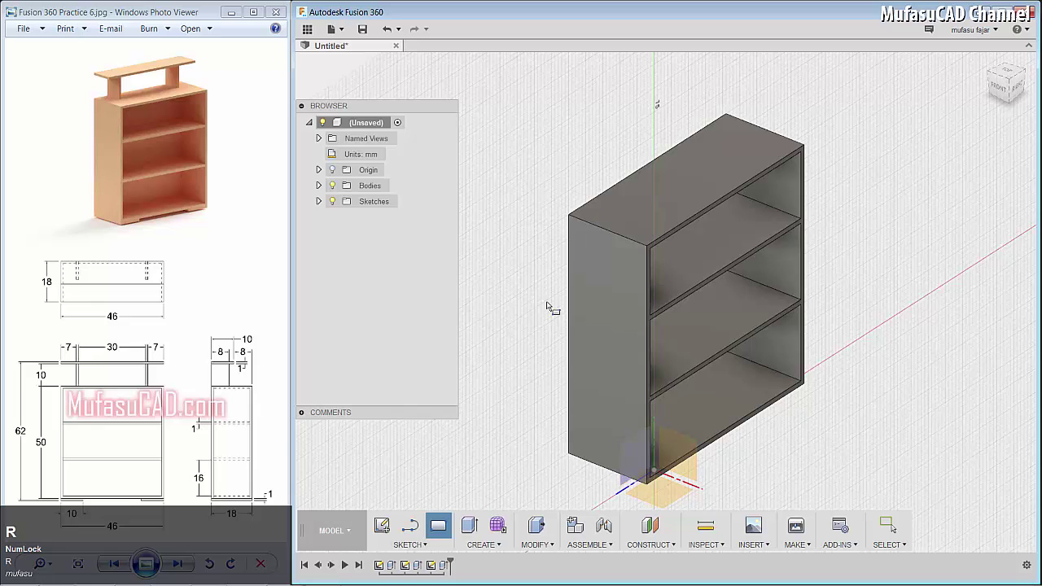
left_click(603, 302)
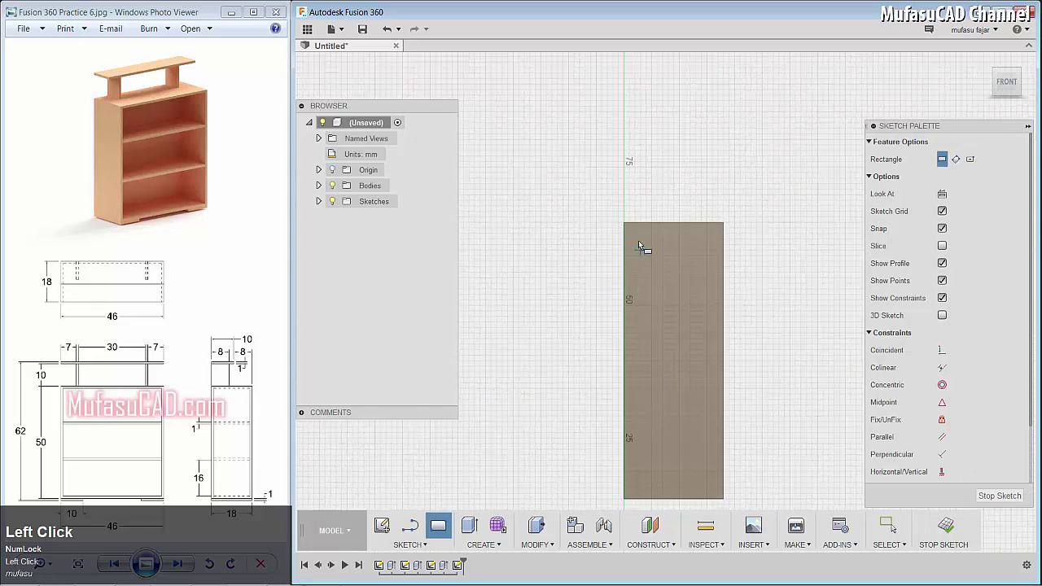
left_click(624, 223)
left_click(657, 173)
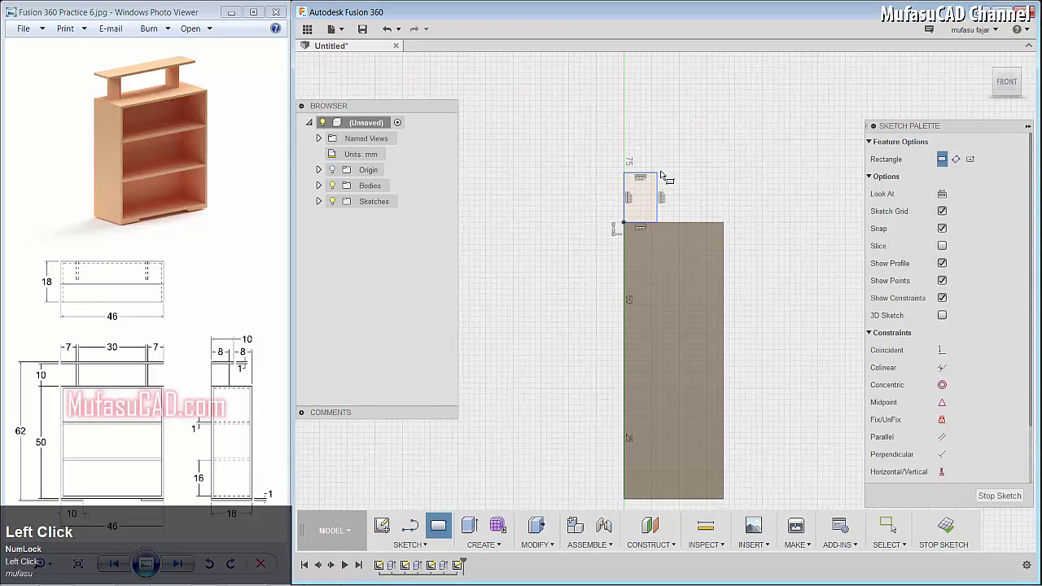
left_click(625, 173)
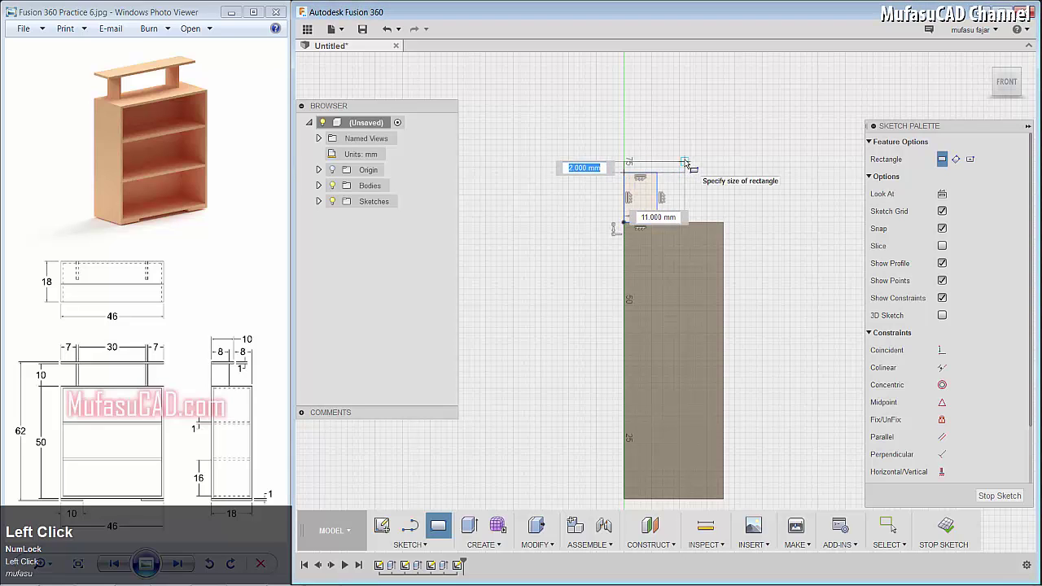
left_click(684, 162)
Step: Sketch a base rectangle about 18 by 2.4 mm directly beneath the side panel, spanning its full depth
middle_click(731, 367)
middle_click_drag(731, 366, 714, 301)
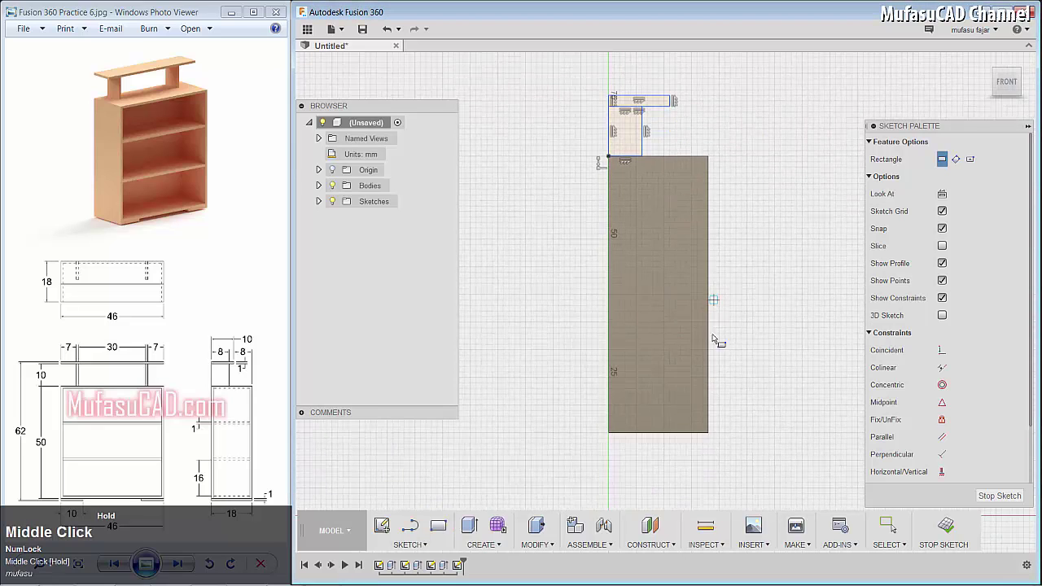
left_click(614, 439)
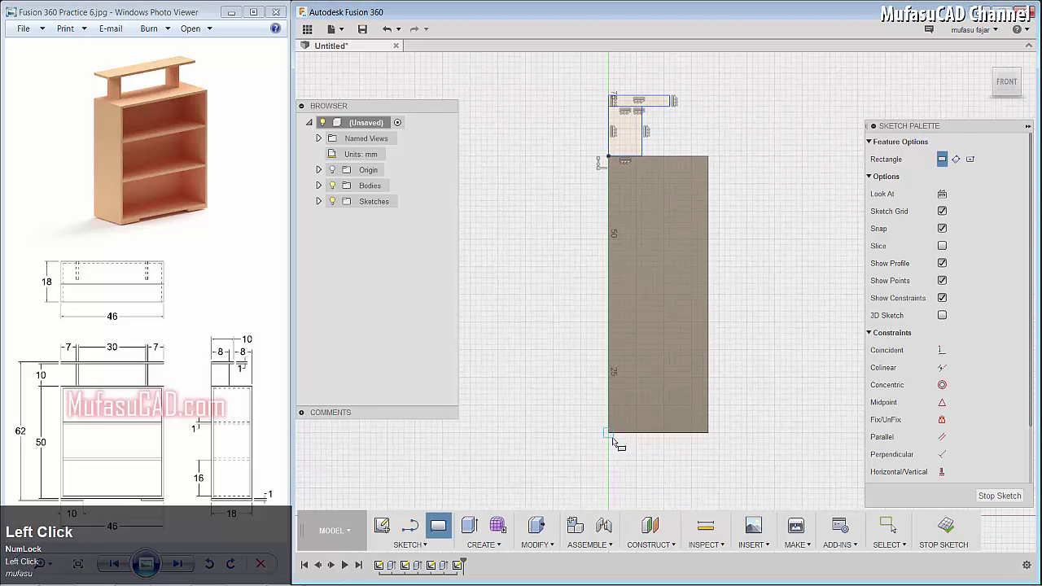
left_click(709, 446)
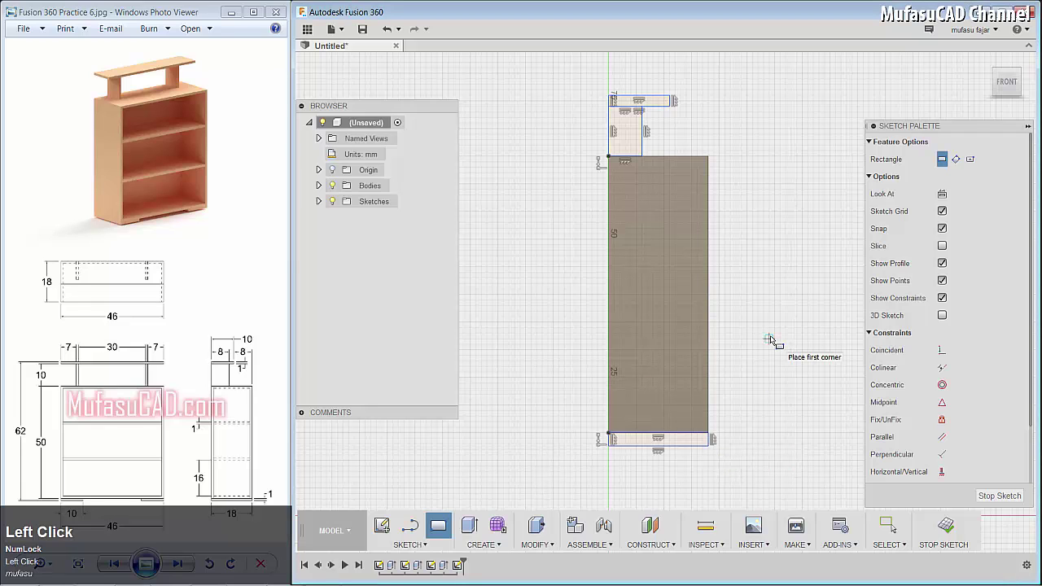
Step: Dimension the height of the base rectangle beneath the side panel as 1 mm
key("d")
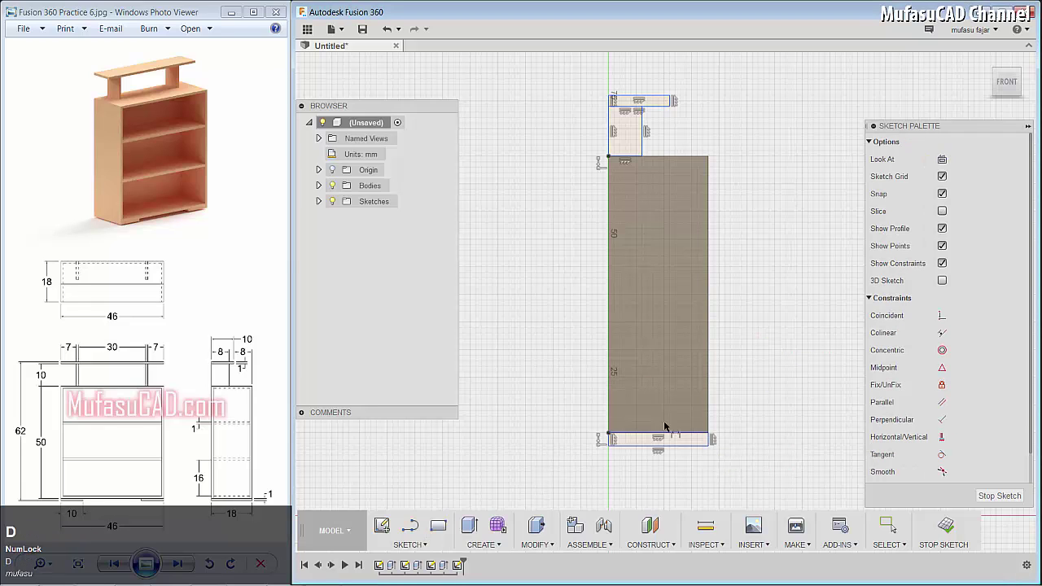
scroll(609, 445, "up", 3)
left_click(610, 438)
left_click(592, 441)
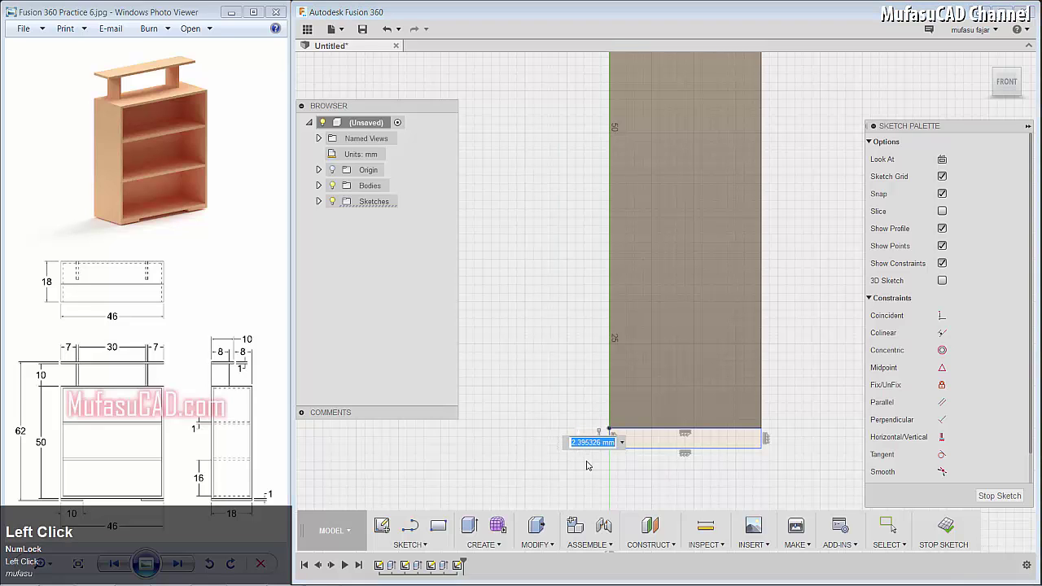
type("1")
key("Return")
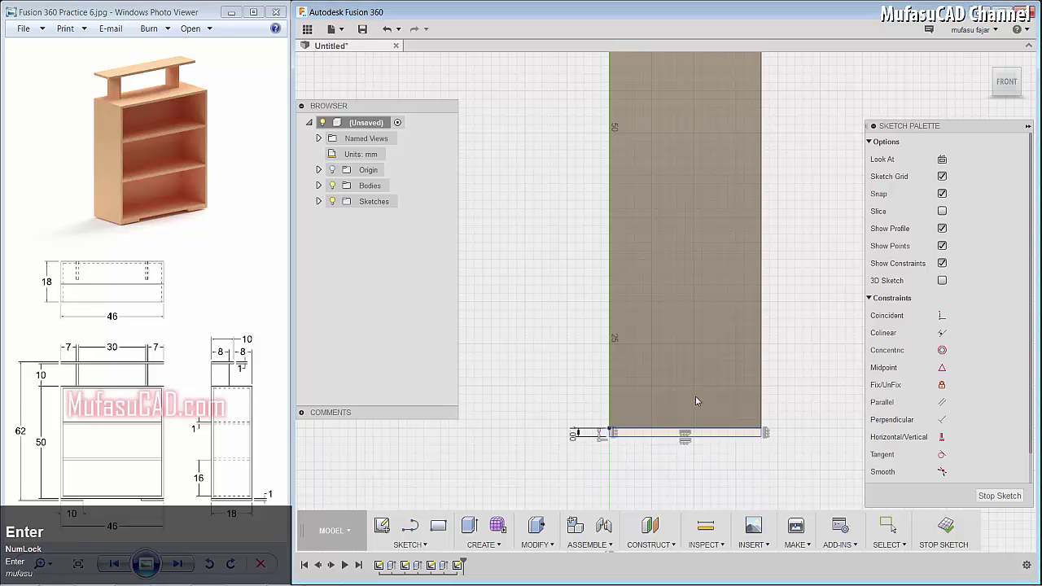
Step: Dimension the height of the support rectangle above the side panel as 10 mm
scroll(703, 395, "down", 2)
middle_click(694, 211)
middle_click_drag(695, 216, 694, 324)
key("d")
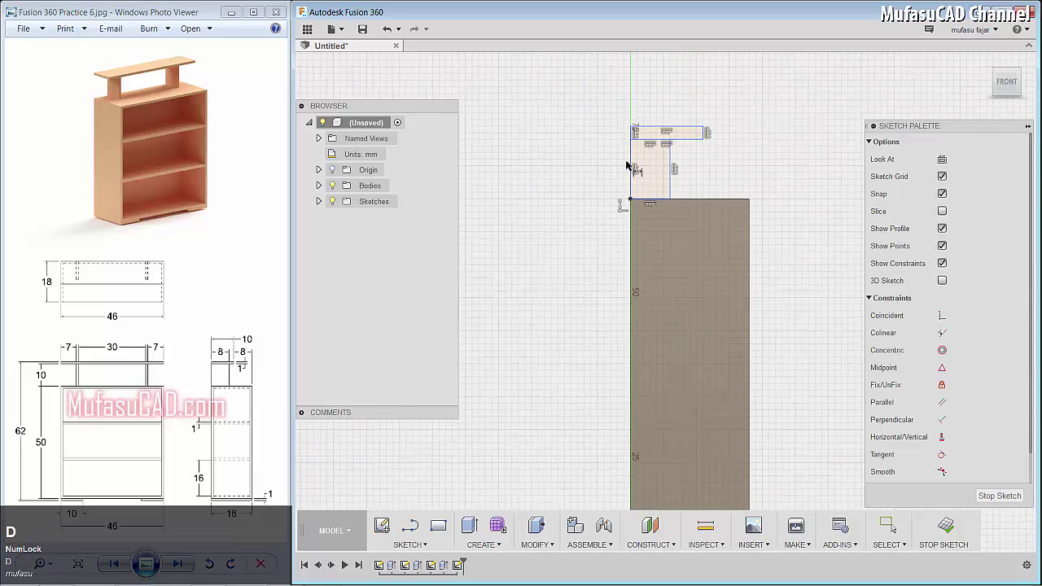
left_click(632, 166)
left_click(596, 191)
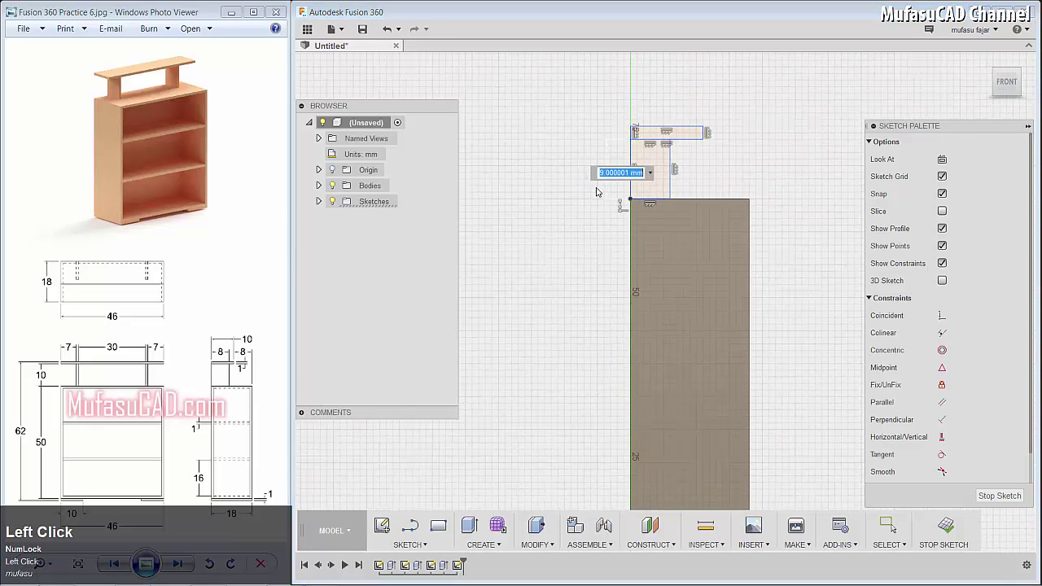
type("1")
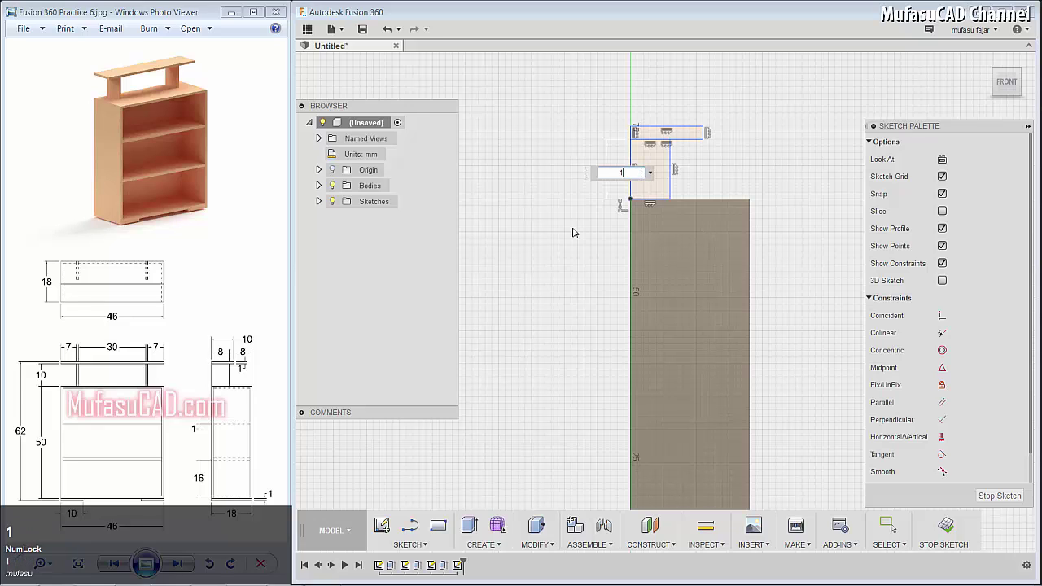
type("0")
key("Return")
Step: Dimension the thickness of the top shelf rectangle as 1 mm
scroll(645, 119, "down", 3)
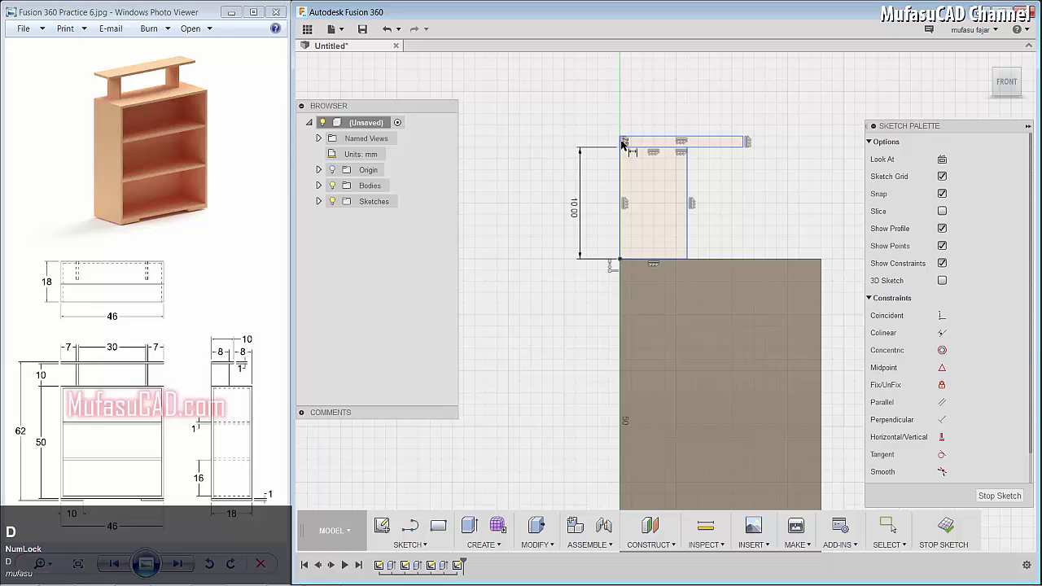
left_click(623, 144)
left_click(574, 143)
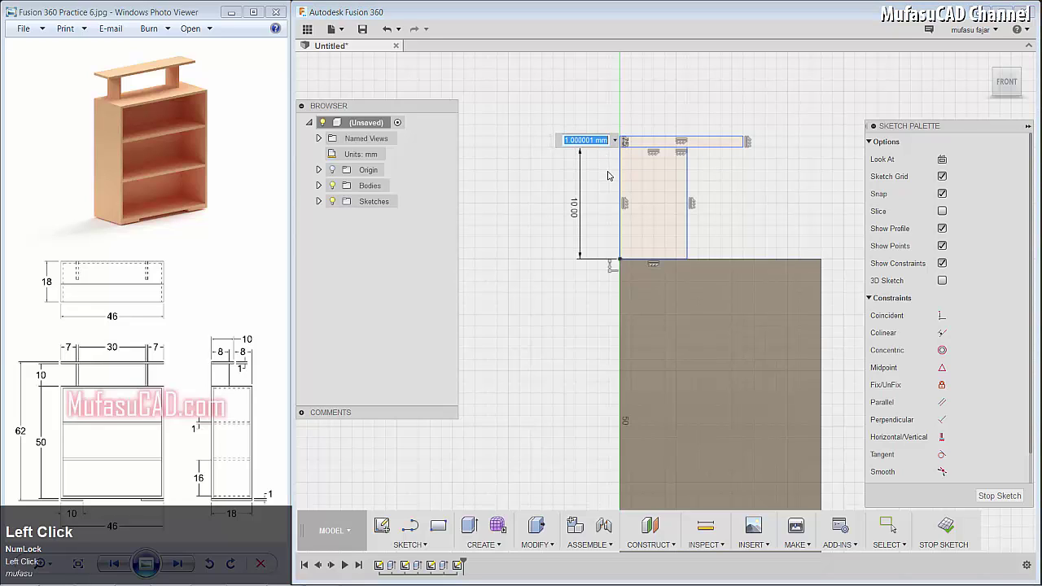
key("Return")
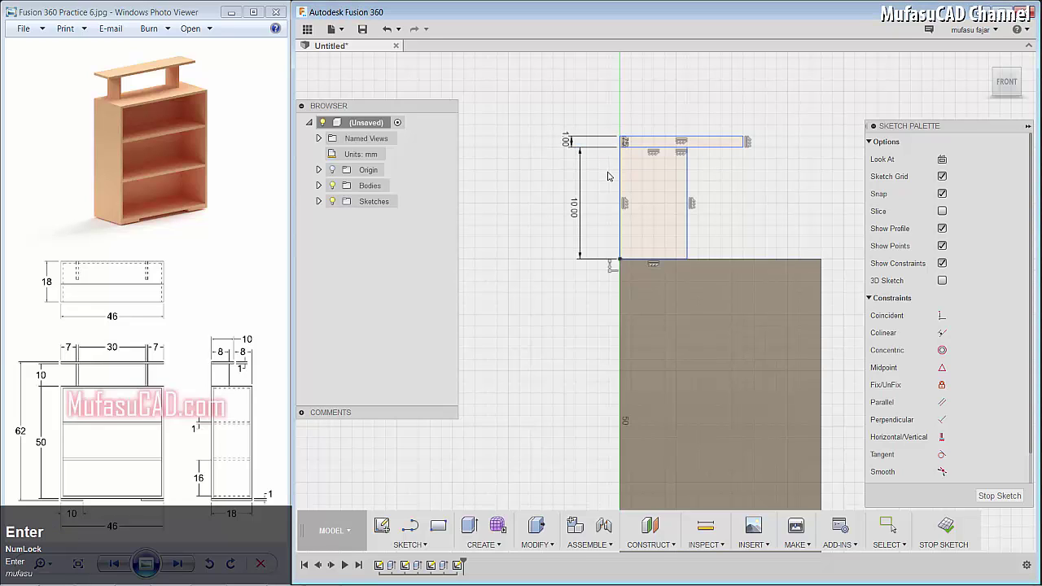
Step: Dimension the support rectangle's width as 8 mm between its two vertical edges
left_click(620, 179)
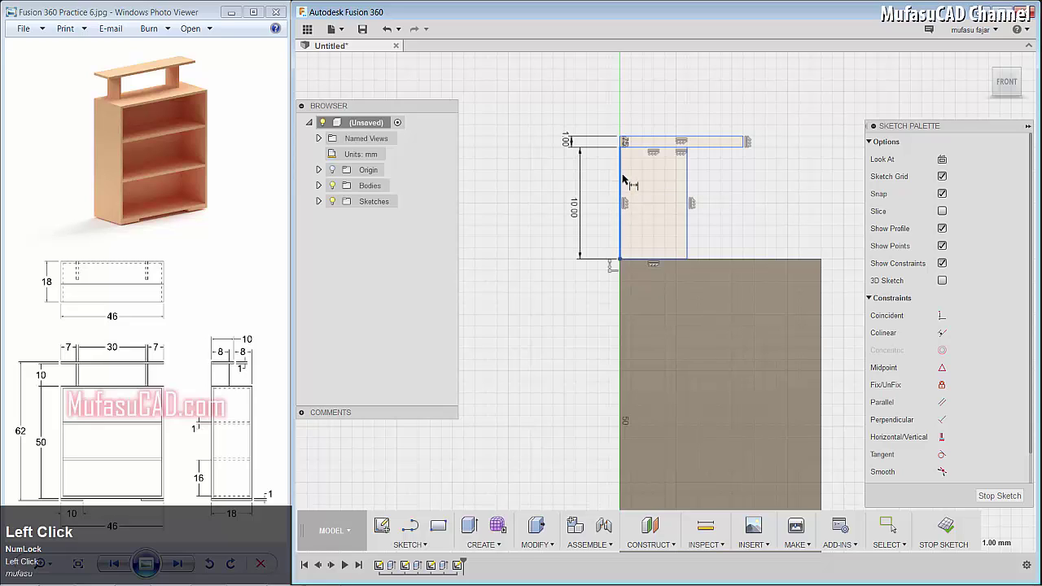
left_click(688, 186)
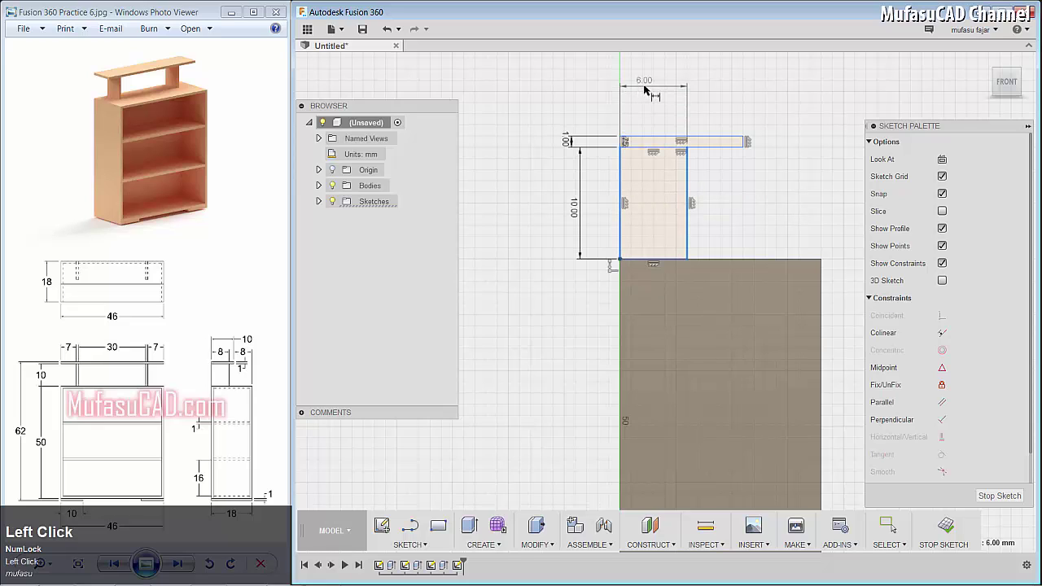
left_click(657, 88)
type("8")
key("Return")
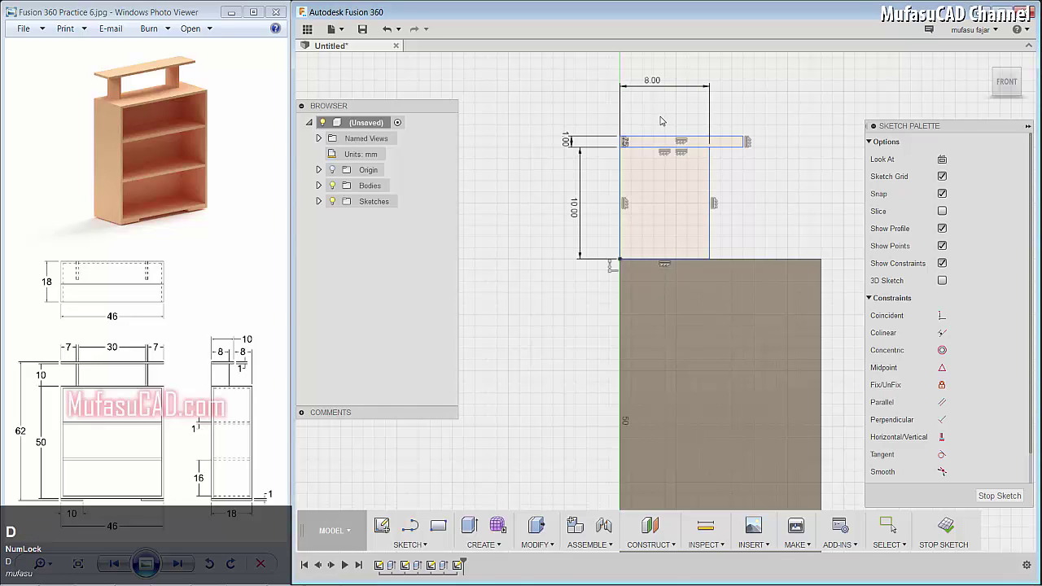
Step: Dimension the length of the top shelf rectangle as 10 mm
left_click(666, 140)
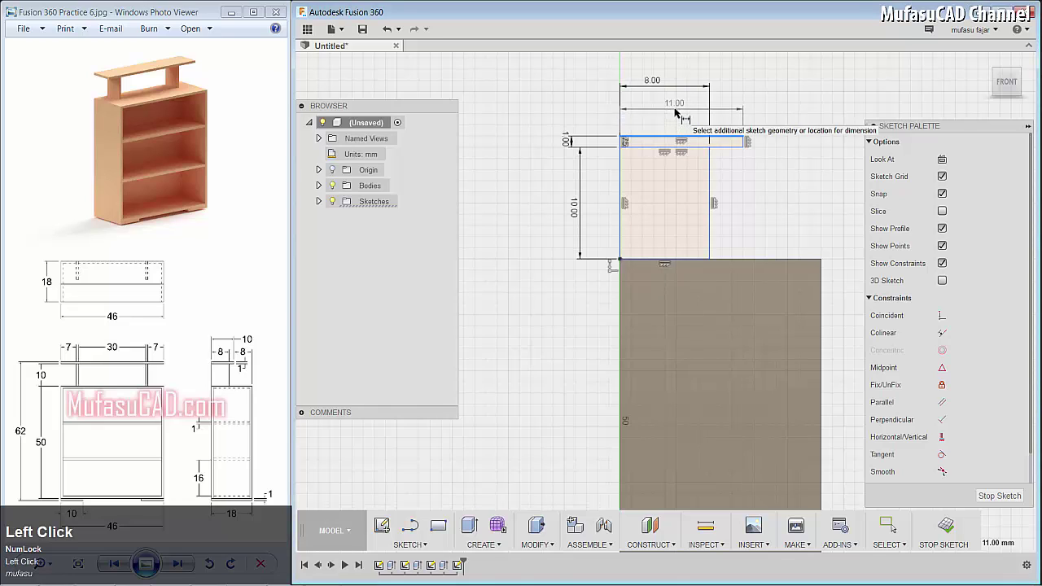
left_click(665, 132)
type("1")
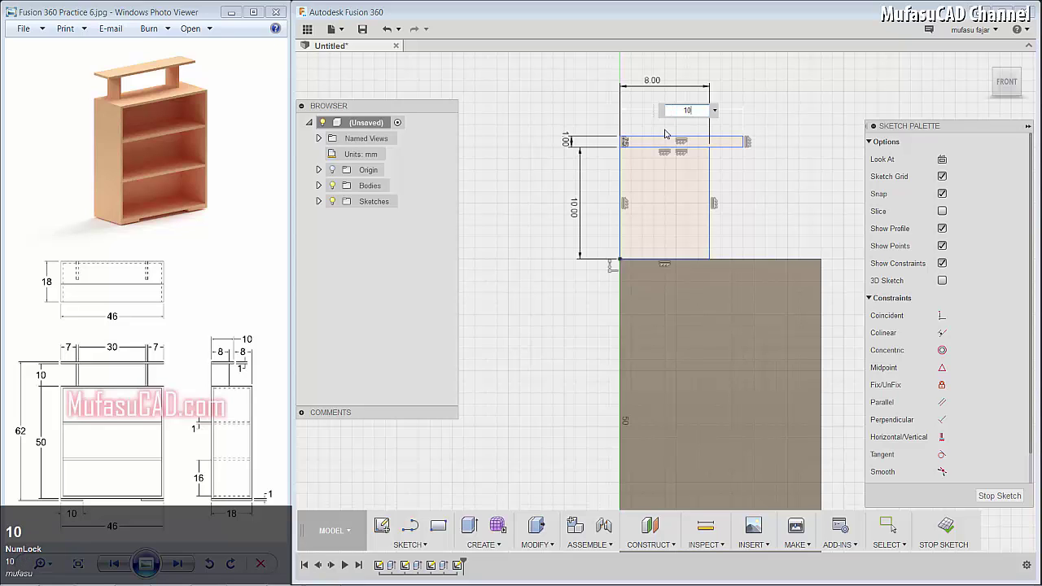
type("0")
key("Return")
Step: Extrude the support rectangle by -1 mm as a new body, hiding the bookshelf body for the extrusion and showing it again
scroll(700, 154, "down", 1)
scroll(726, 171, "up", 3)
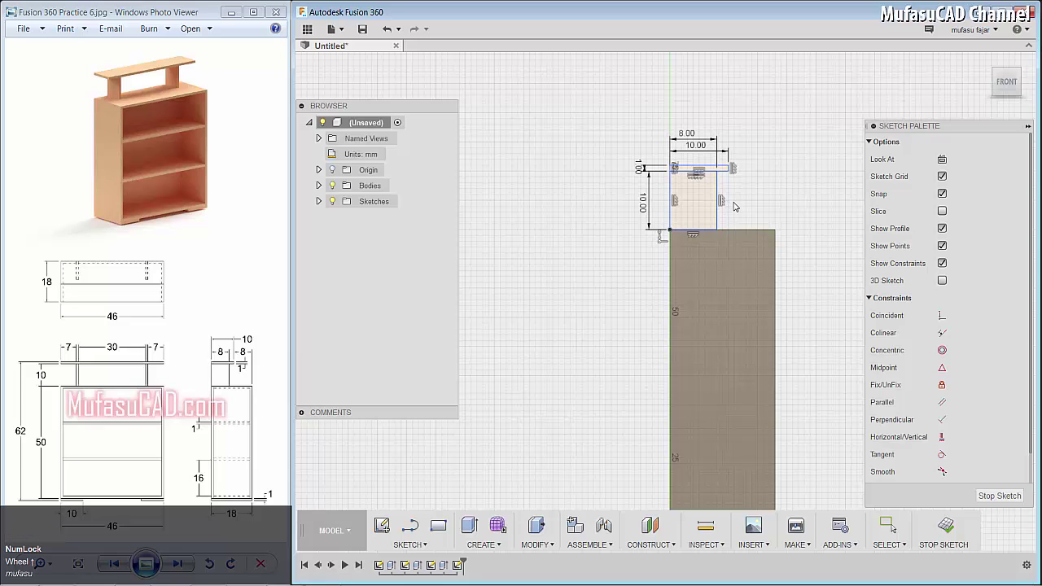
left_click(471, 528)
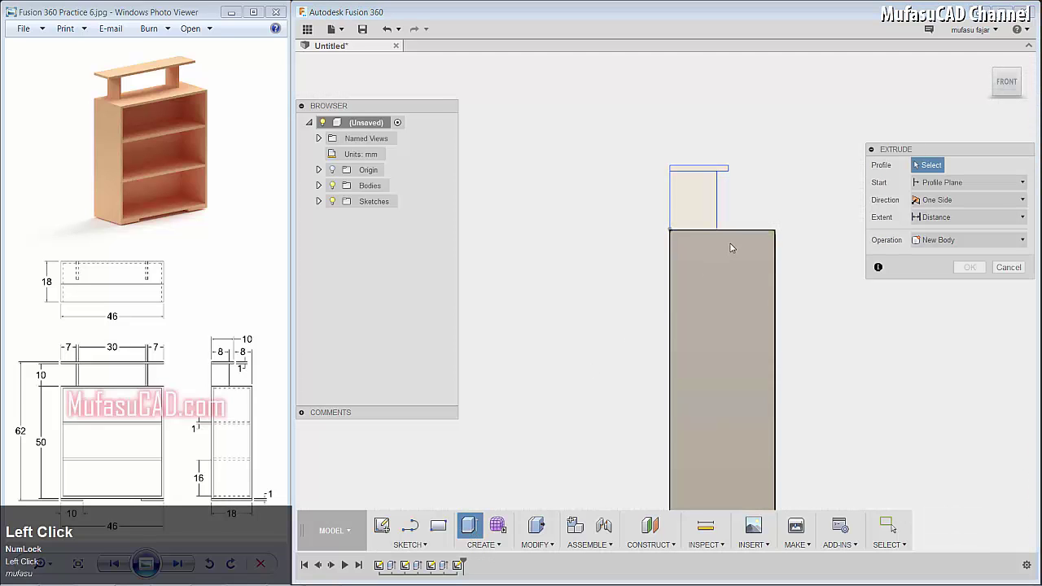
middle_click_drag(774, 207, 736, 226, "shift")
left_click(612, 246)
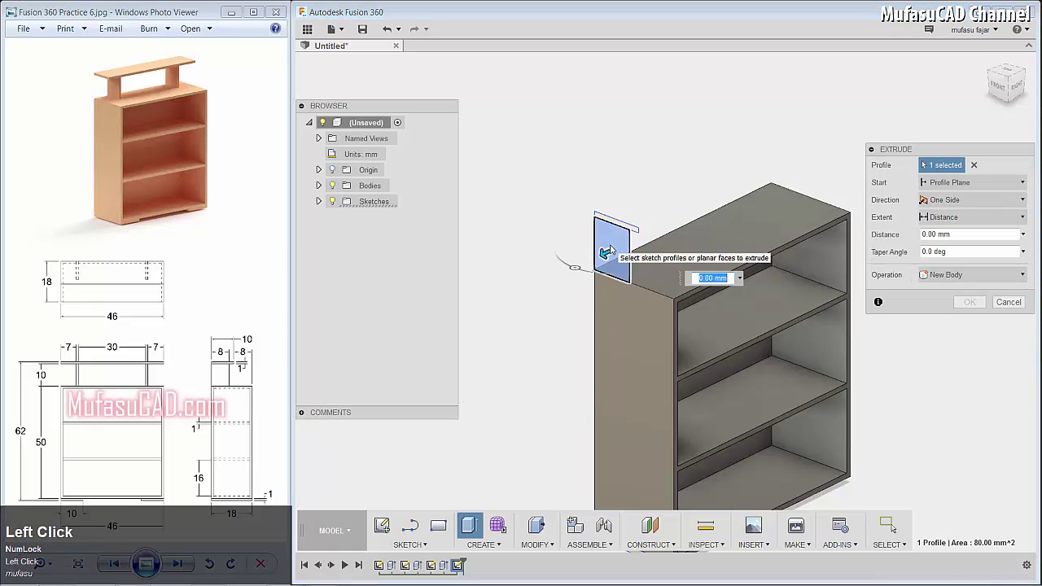
left_click(318, 185)
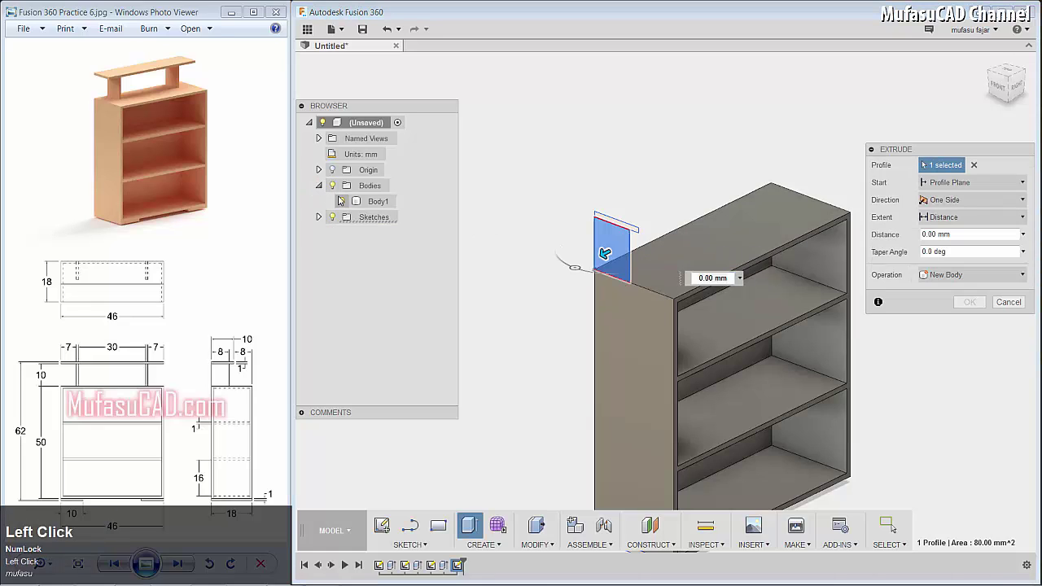
left_click(342, 202)
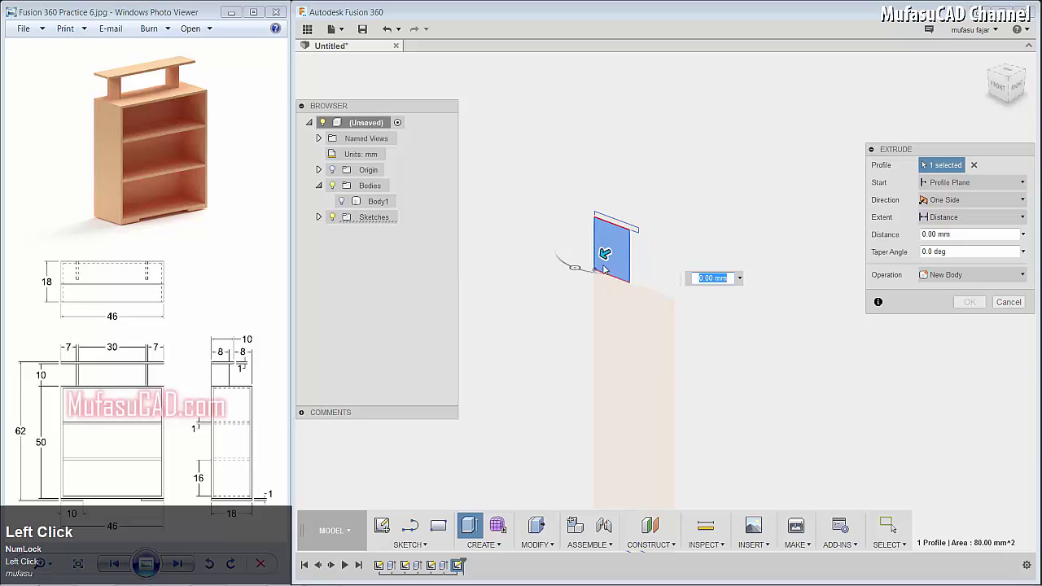
left_click_drag(607, 253, 628, 253)
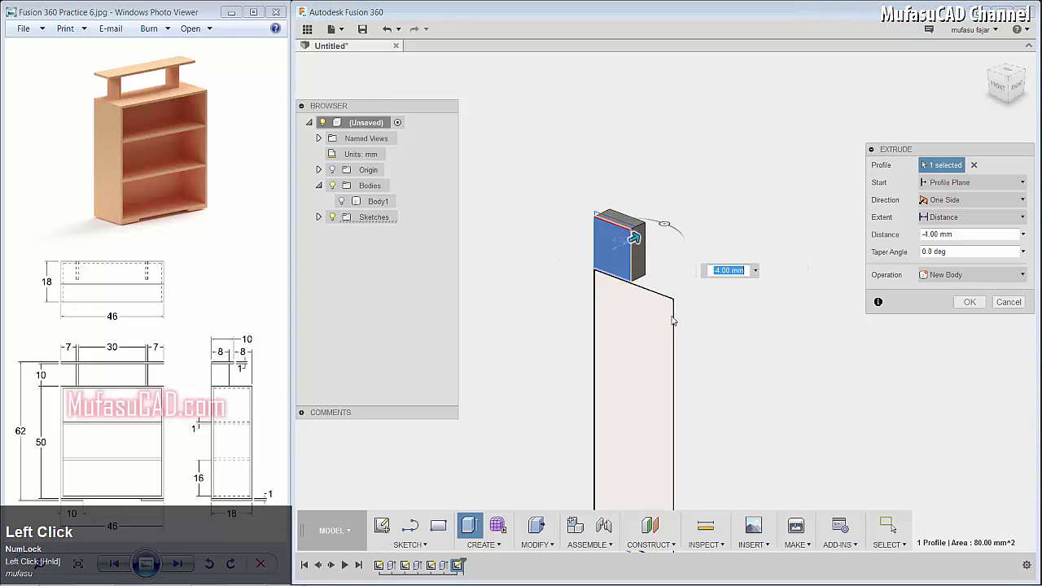
type("-1")
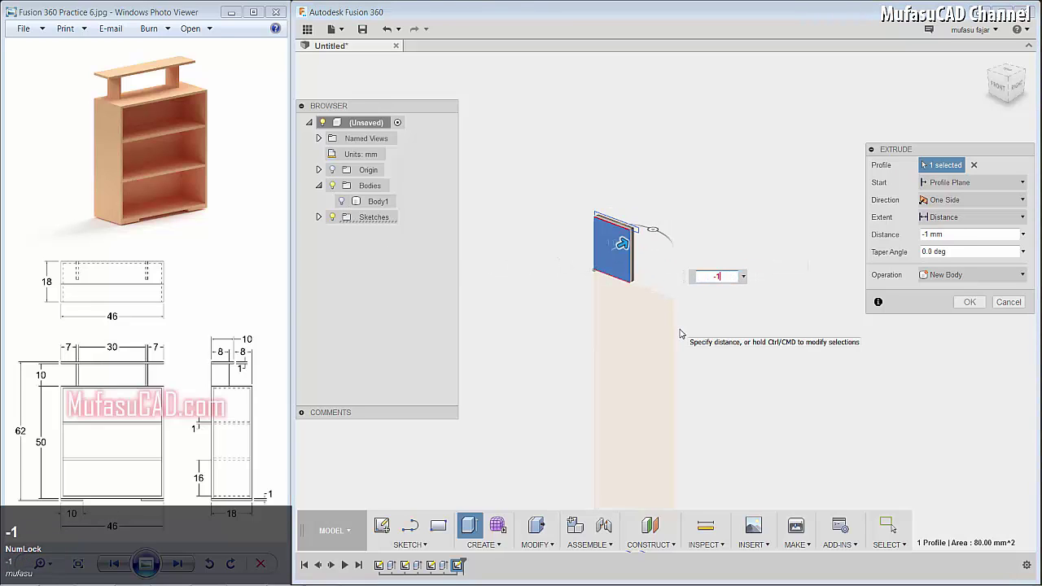
key("Return")
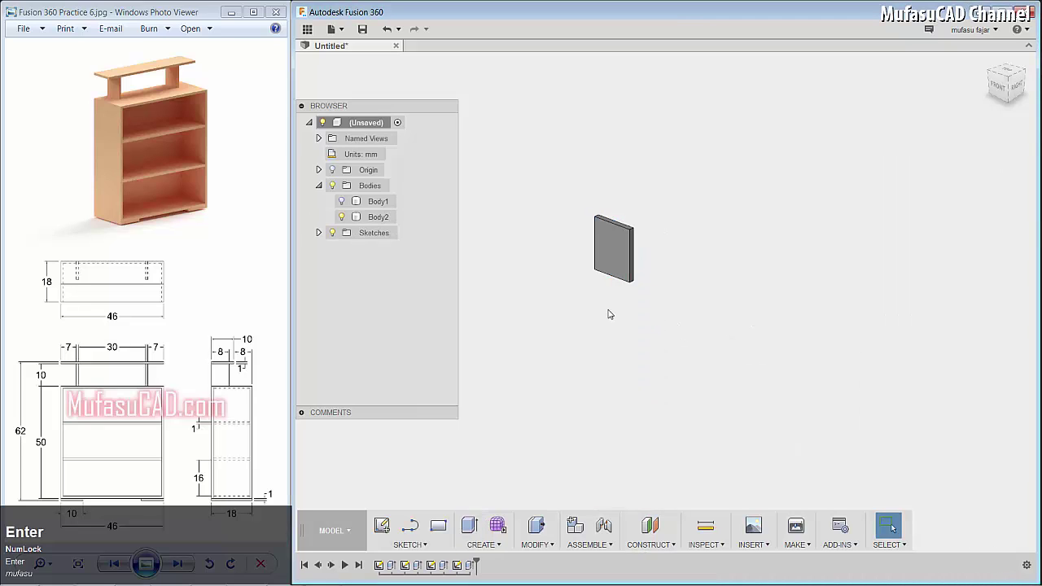
left_click(342, 202)
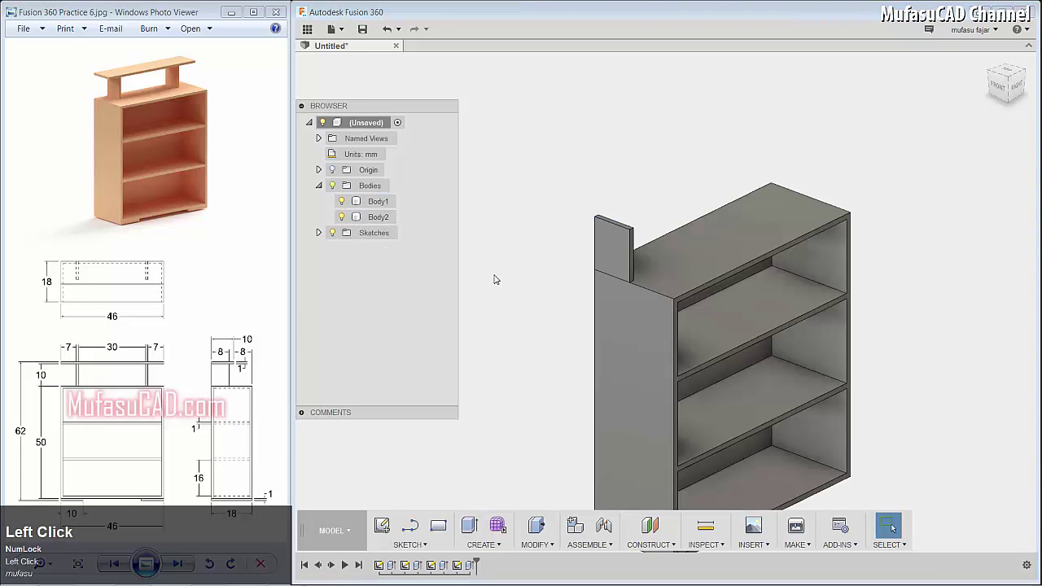
Step: Move the support body -7 mm in Z along the top of the bookshelf
left_click(372, 217)
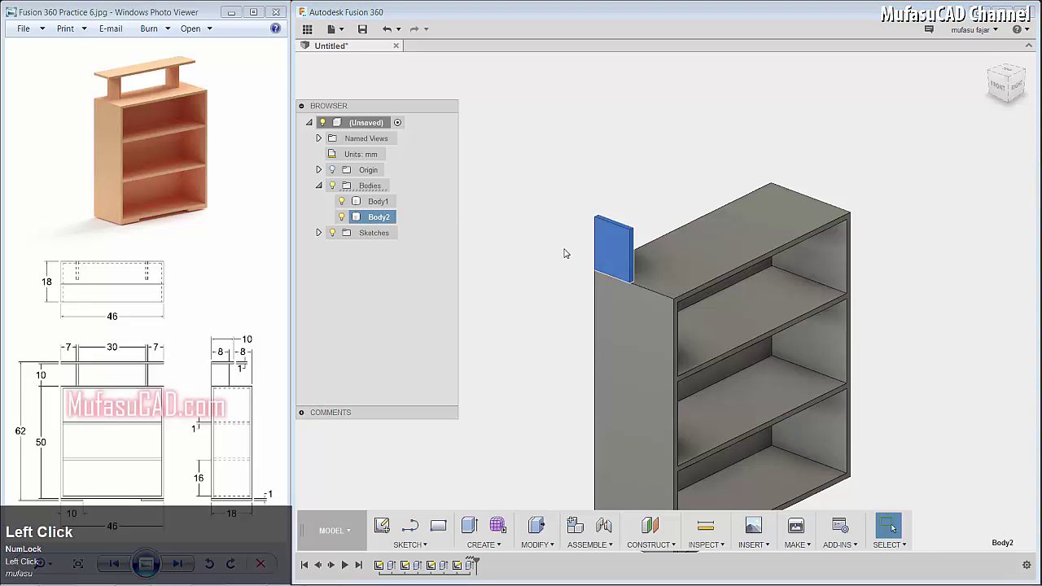
key("m")
left_click_drag(575, 277, 647, 271)
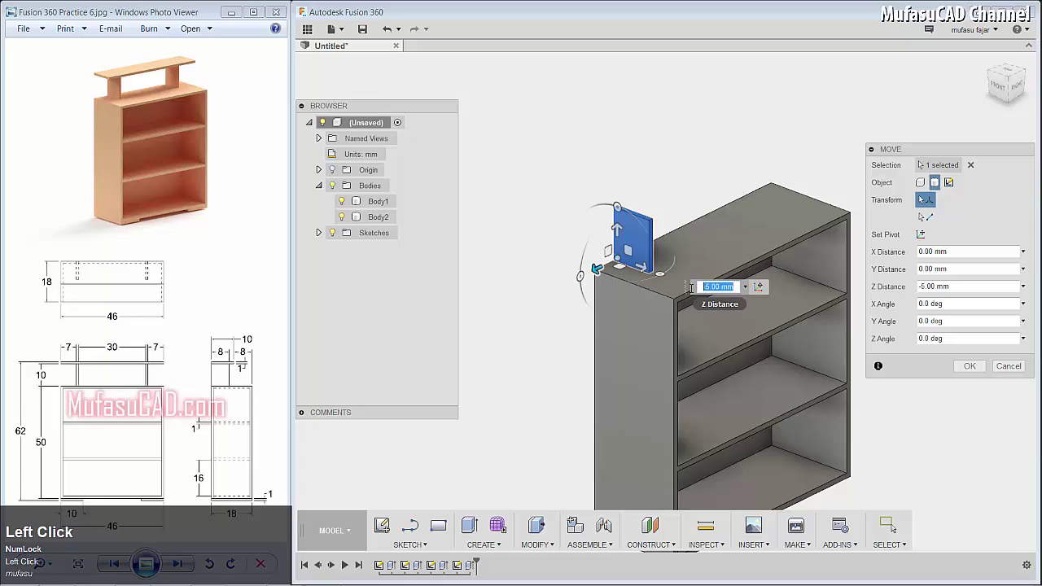
type("-7")
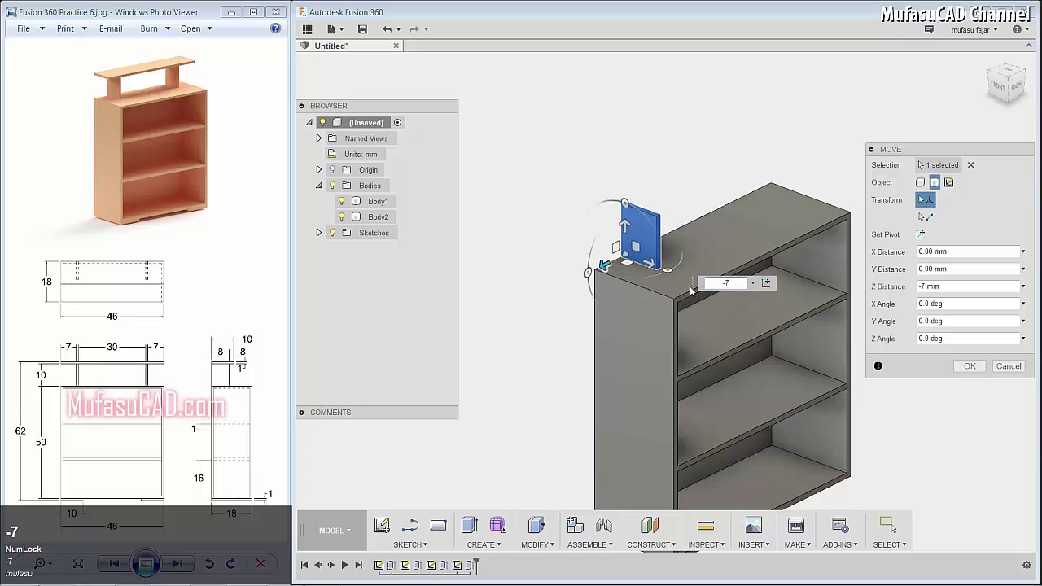
key("Return")
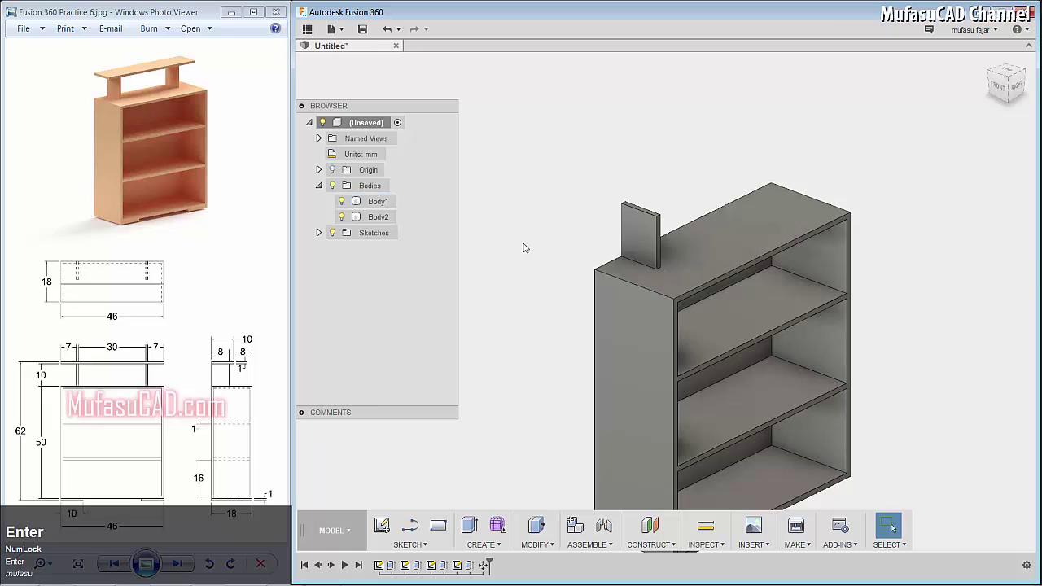
Step: Duplicate the support body and move the copy -30 mm in Z along the bookshelf's top
left_click(378, 217)
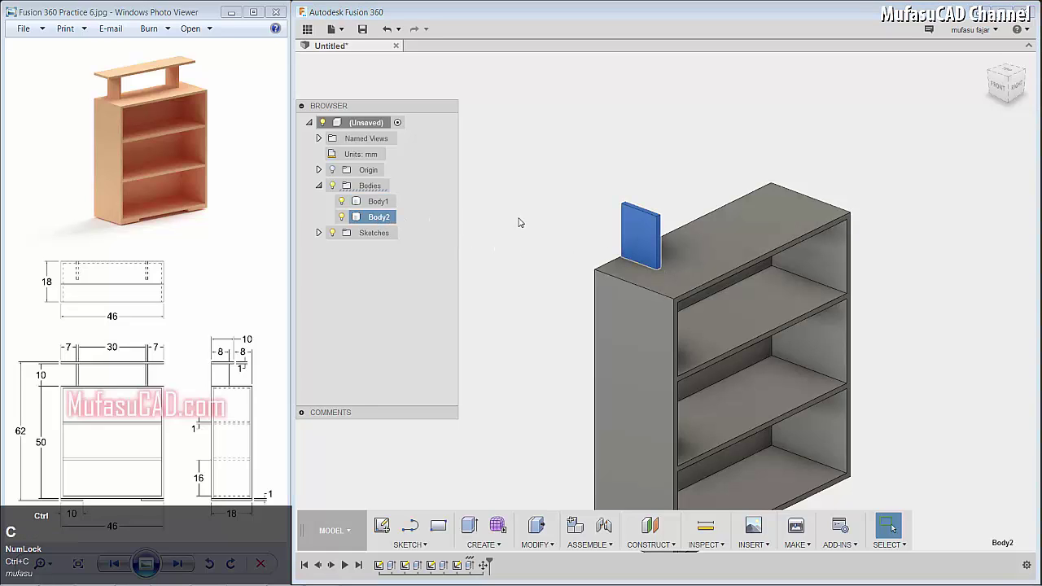
key("ctrl+v")
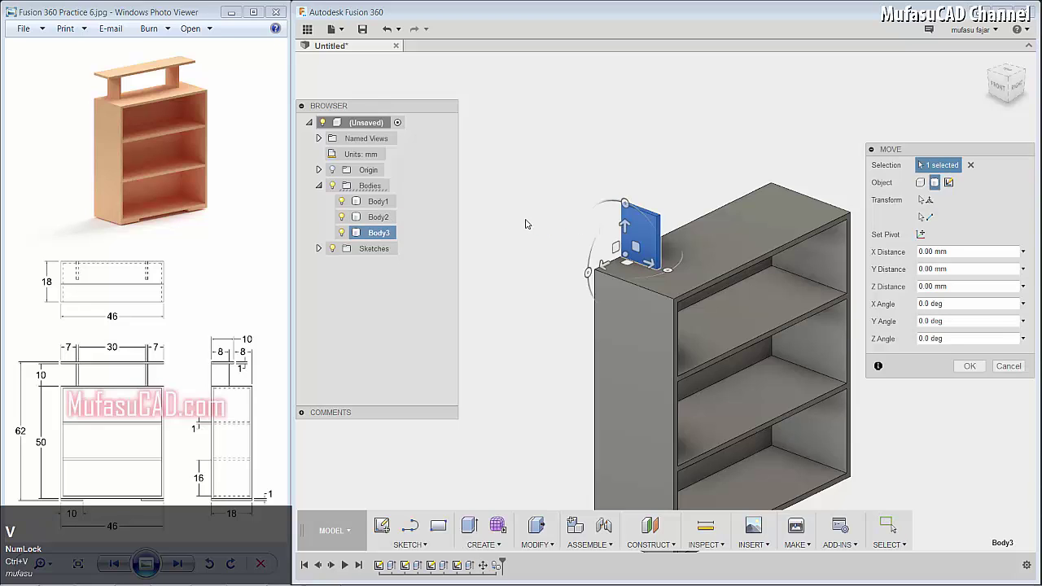
left_click_drag(608, 271, 675, 228)
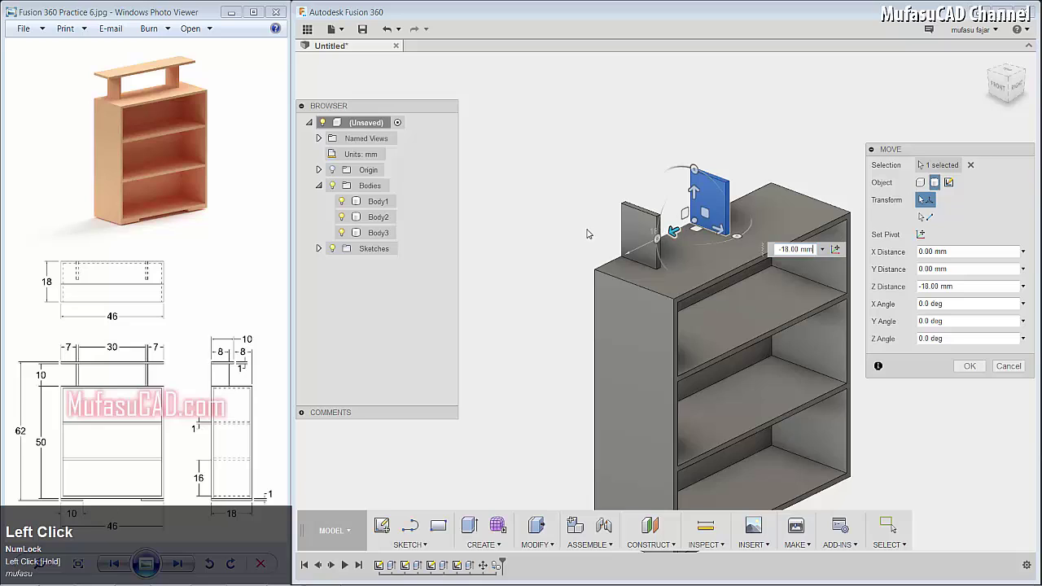
left_click_drag(817, 250, 763, 249)
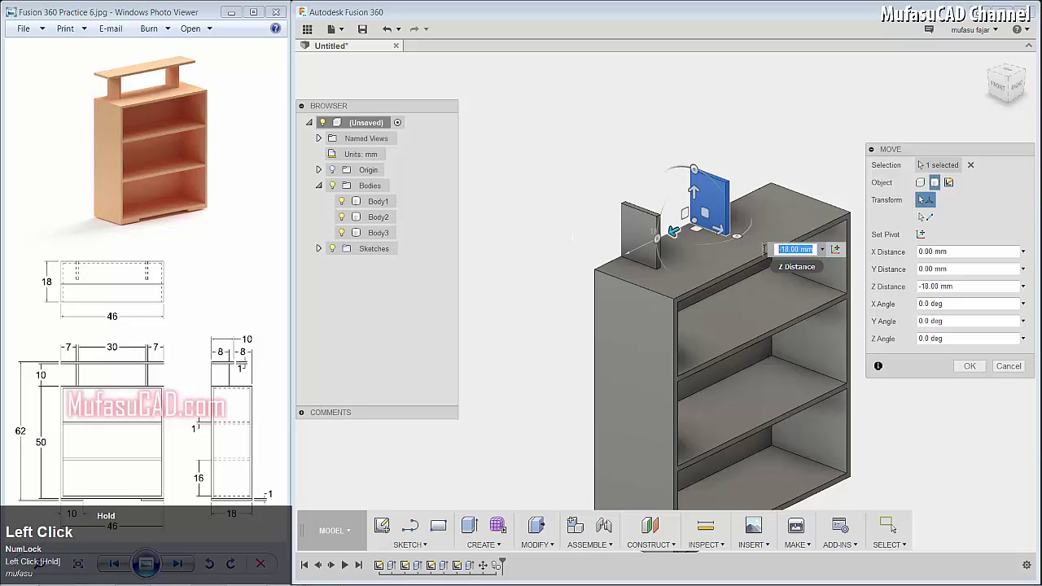
type("-30")
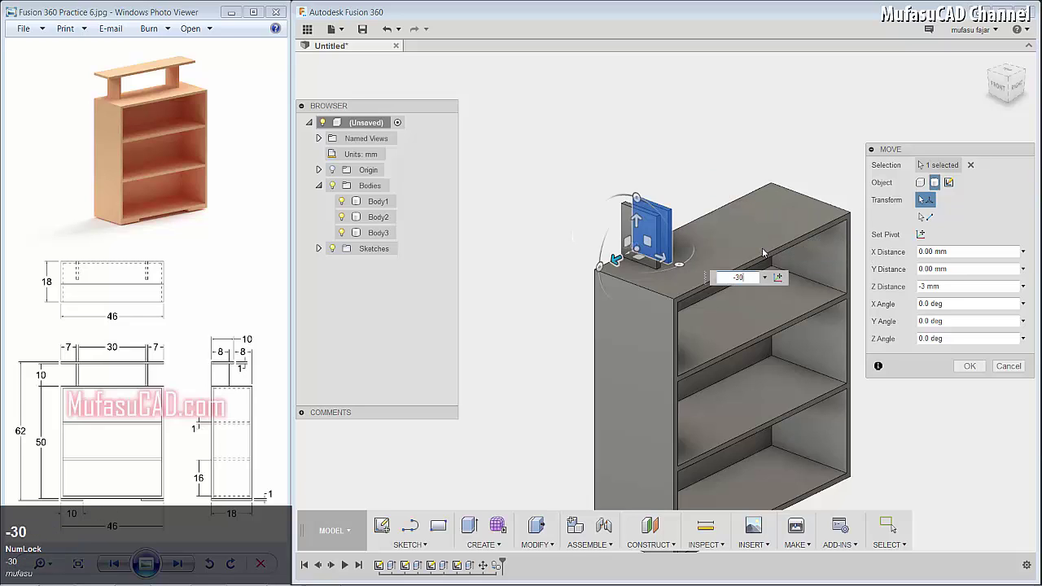
key("Return")
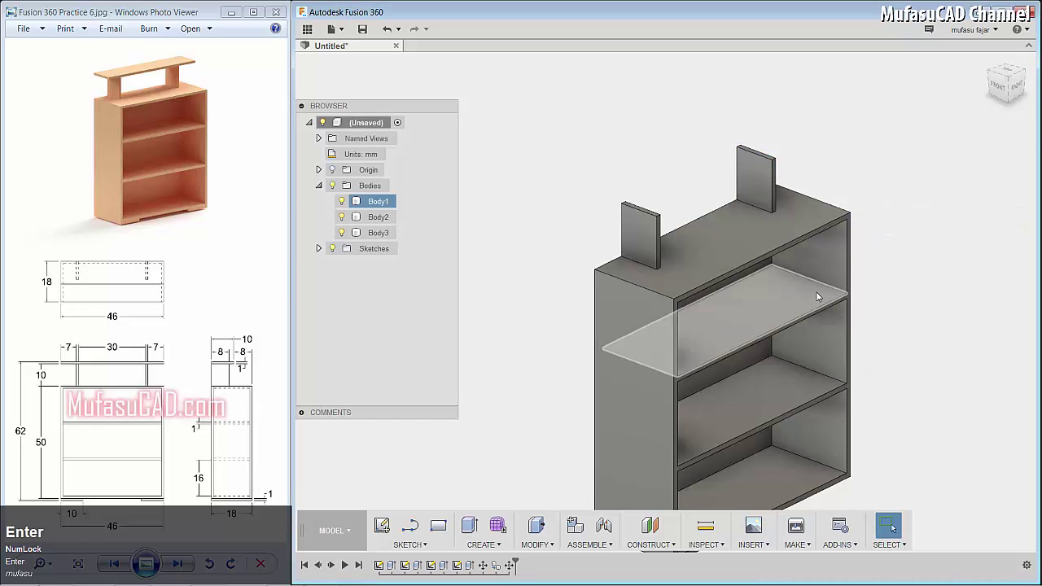
Step: Make Sketch4 visible again and extrude the top shelf rectangle by -46 mm, joined to the two supports
middle_click_drag(775, 273, 811, 286, "shift")
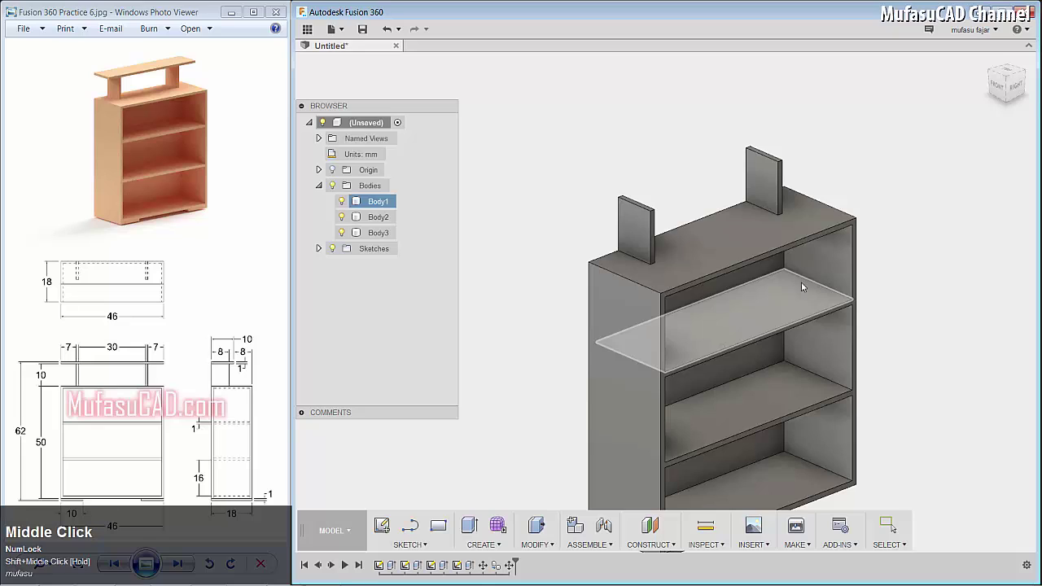
key("Escape")
left_click(319, 249)
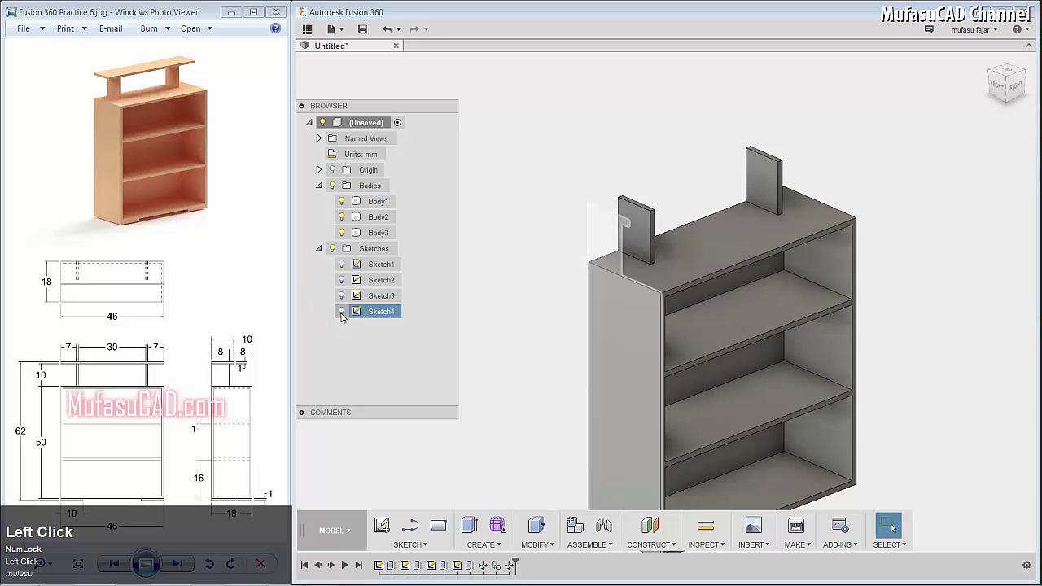
left_click(342, 312)
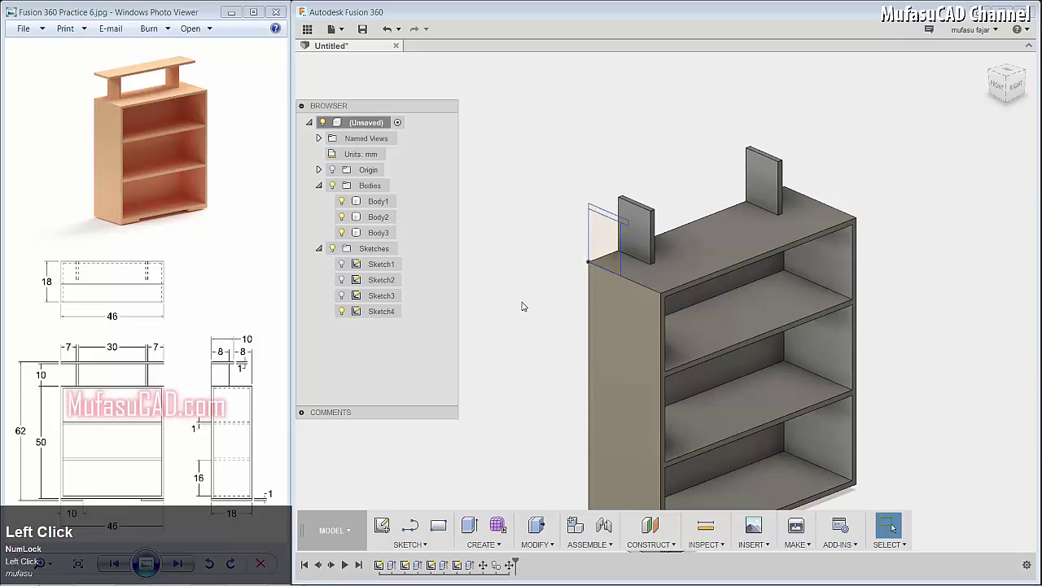
key("e")
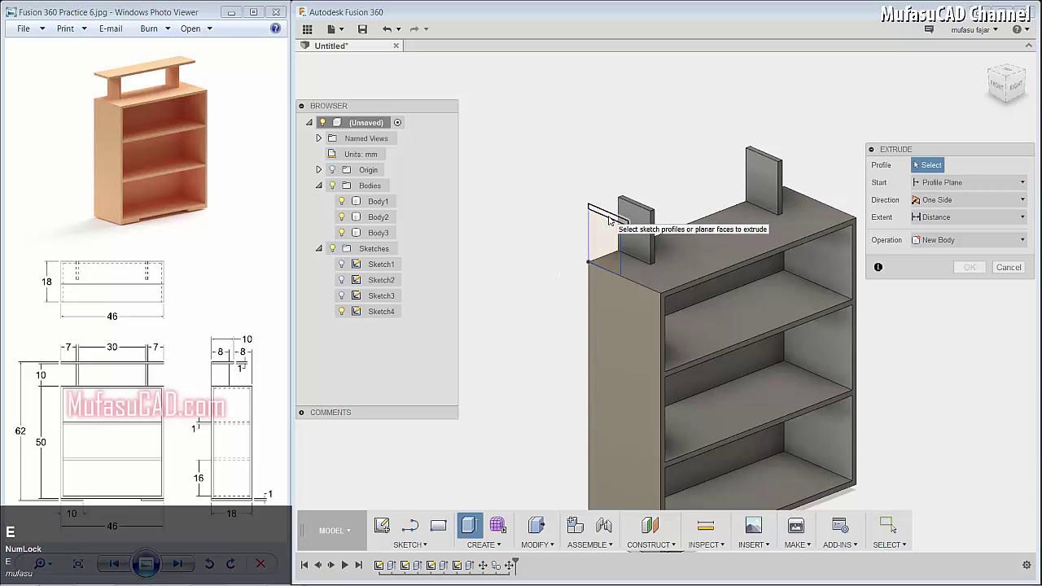
left_click(608, 220)
left_click_drag(599, 217, 693, 253)
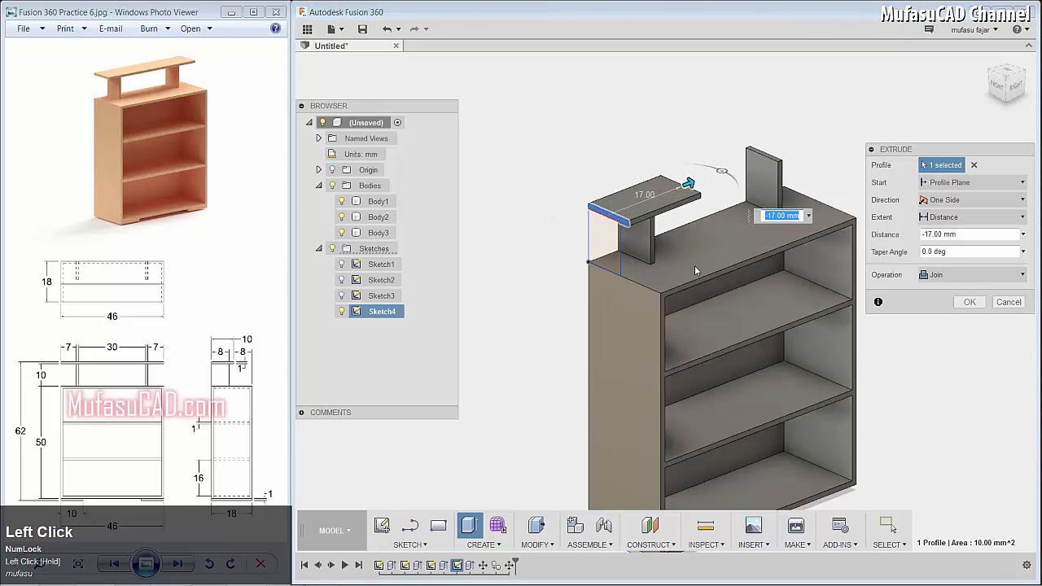
type("-46")
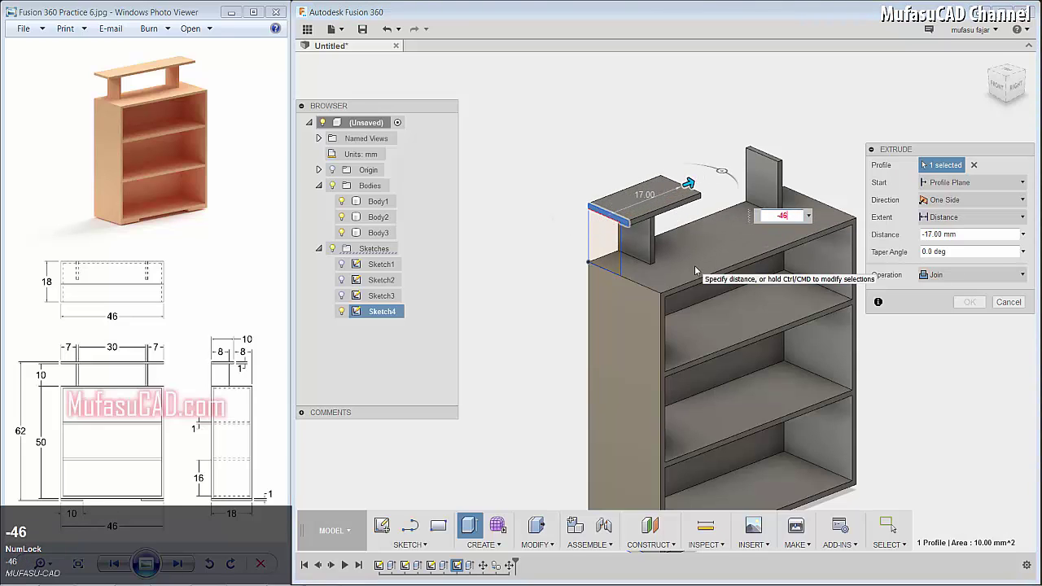
key("Return")
Step: Hide the bookshelf body and extrude the base strip rectangle below the side panel by -10 mm as a new body
scroll(717, 300, "up", 3)
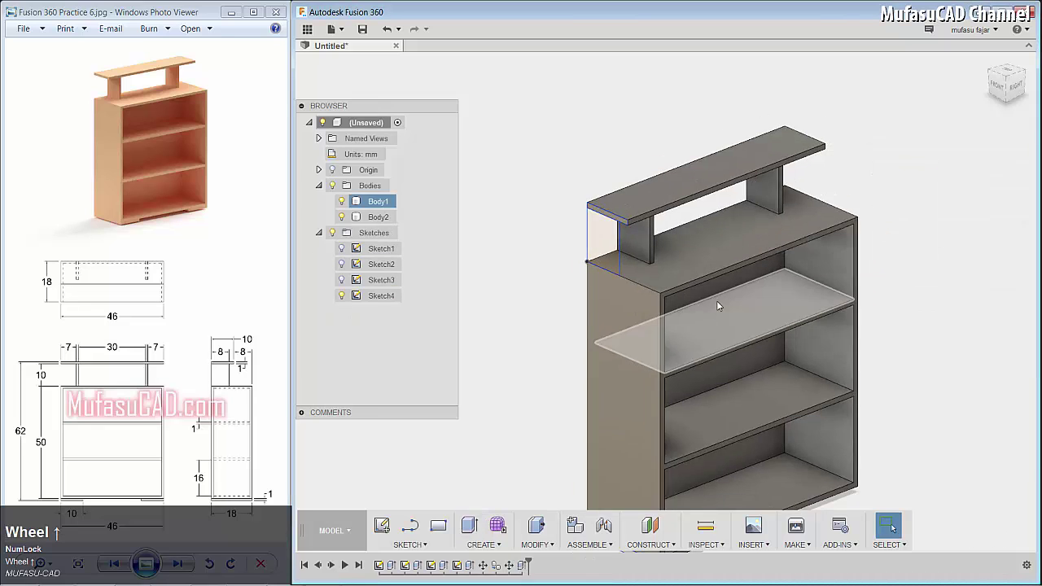
middle_click_drag(709, 359, 708, 281)
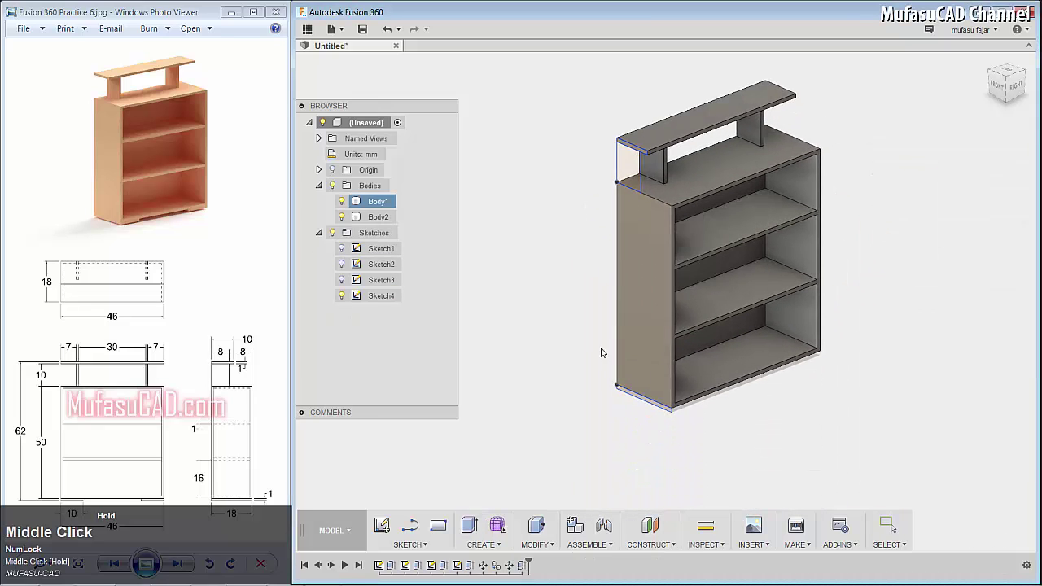
key("e")
scroll(647, 414, "down", 2)
scroll(647, 413, "down", 2)
key("Escape")
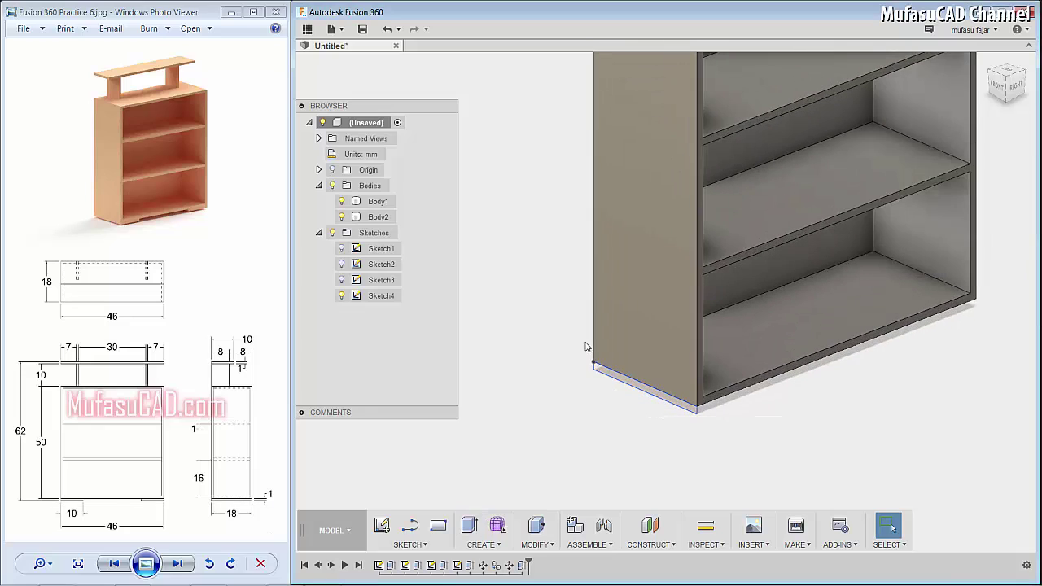
left_click(341, 201)
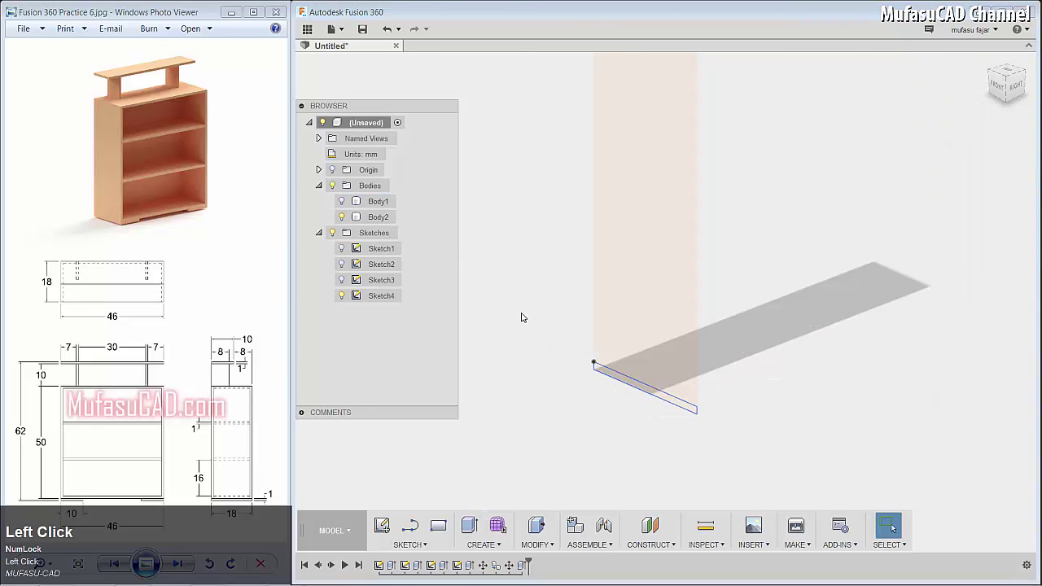
key("e")
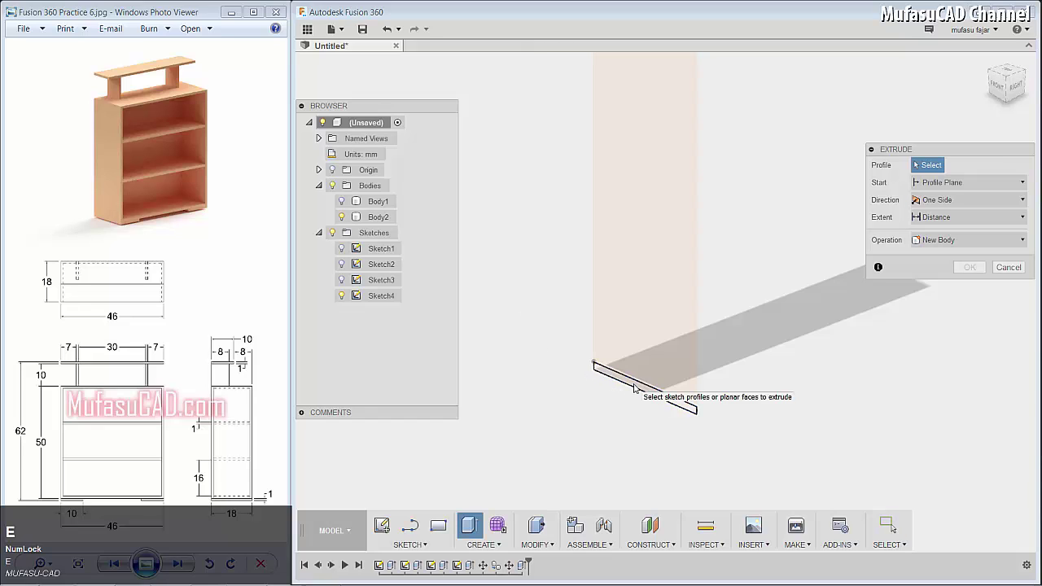
left_click(634, 386)
left_click_drag(638, 391, 702, 401)
type("-")
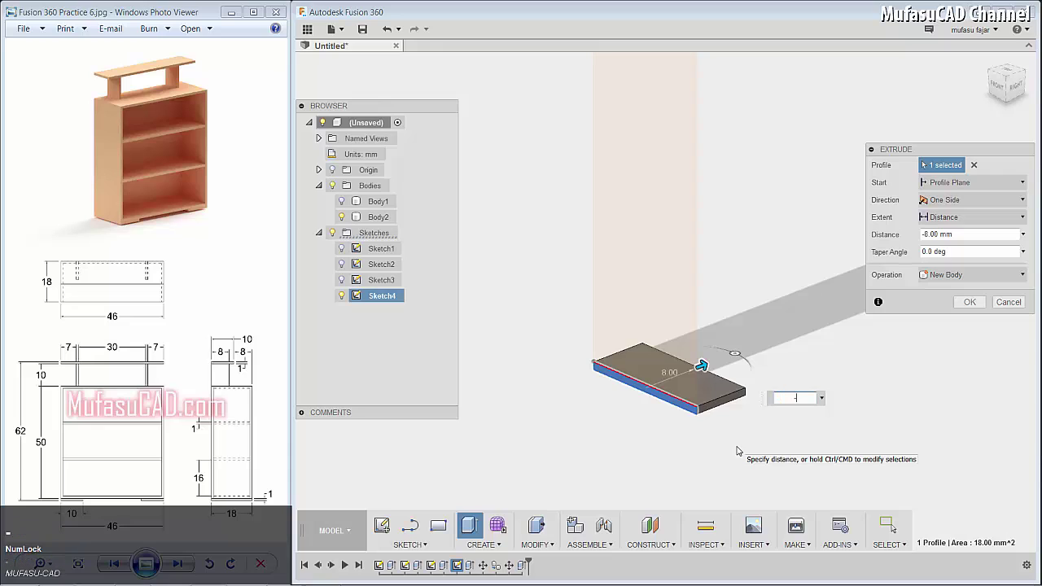
type("10")
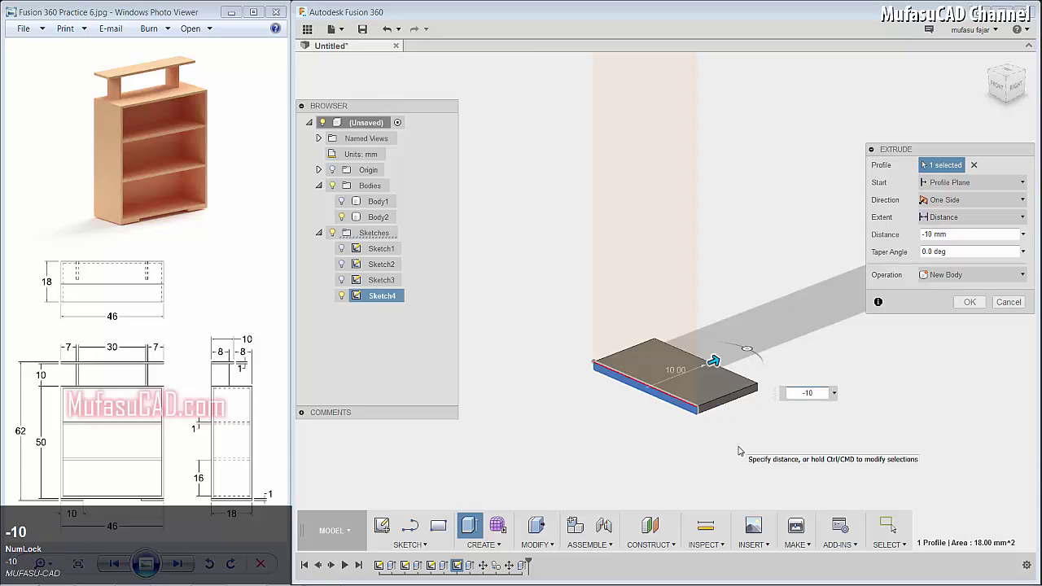
key("Return")
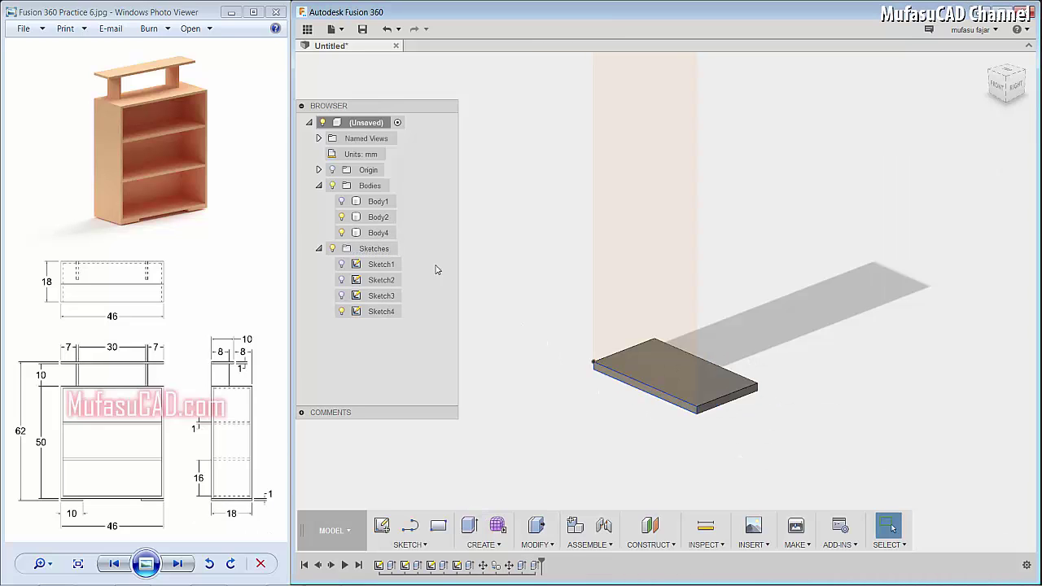
Step: Duplicate the base strip body and move the copy -36 mm in Z to the opposite side panel
left_click(379, 233)
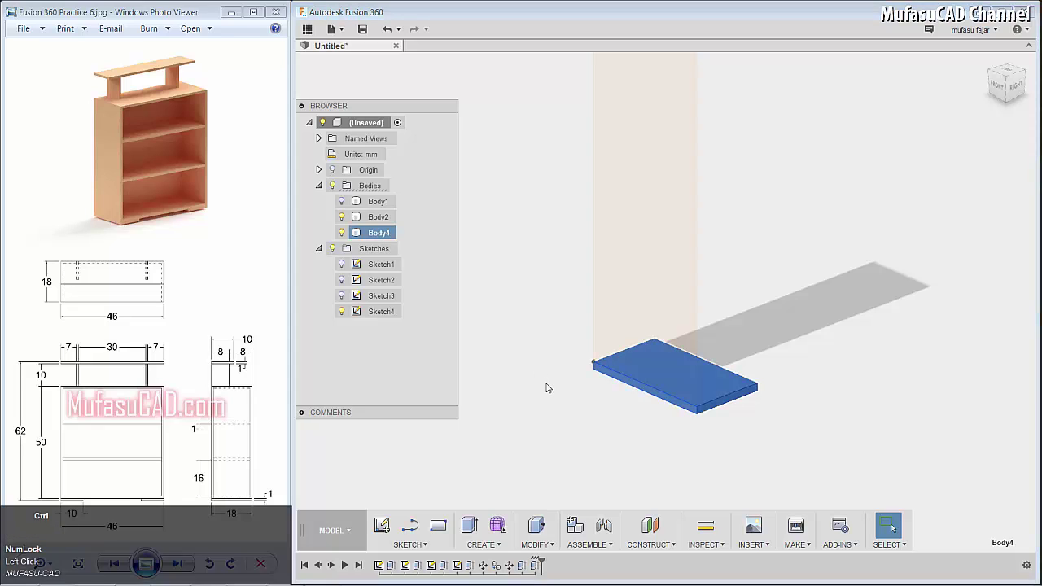
key("ctrl+v")
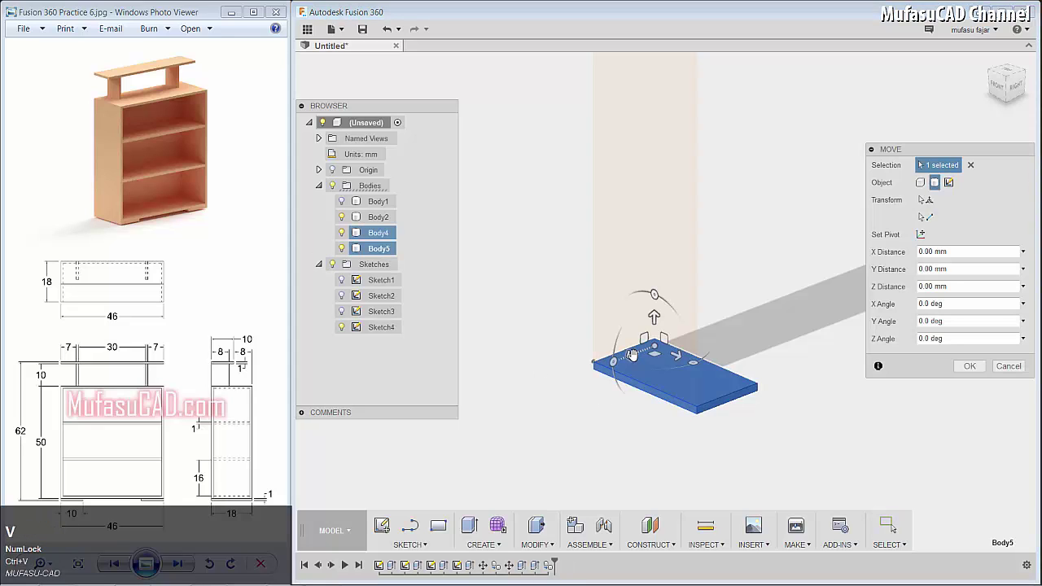
left_click(635, 356)
left_click_drag(635, 356, 801, 309)
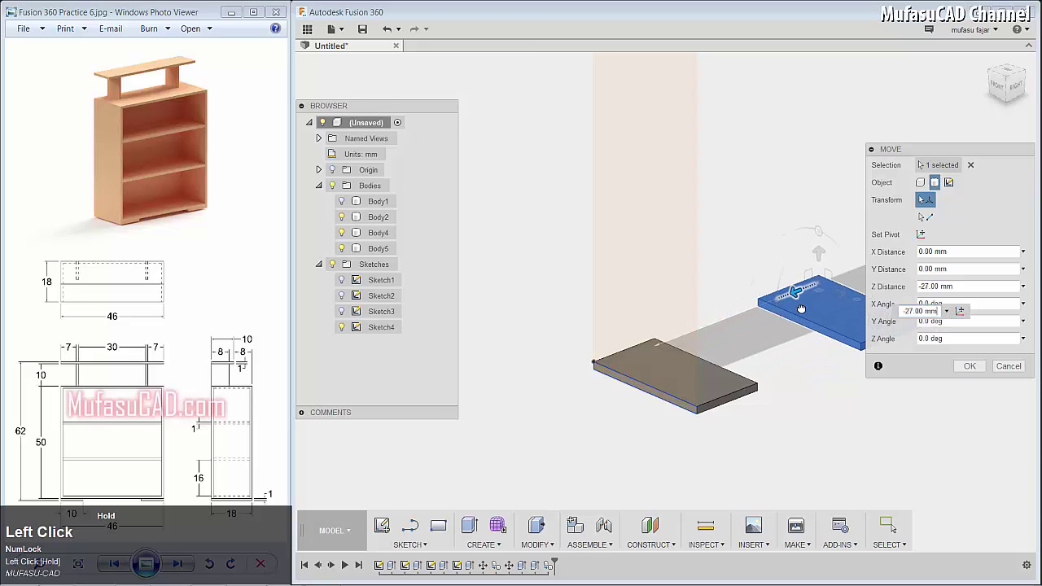
middle_click_drag(801, 308, 688, 343)
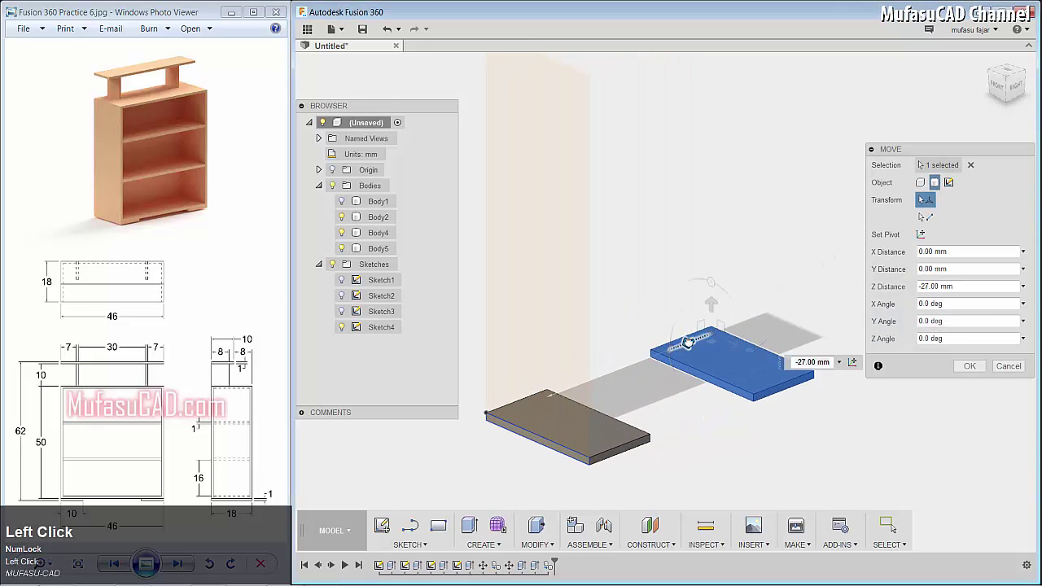
left_click_drag(688, 343, 751, 332)
type("-36")
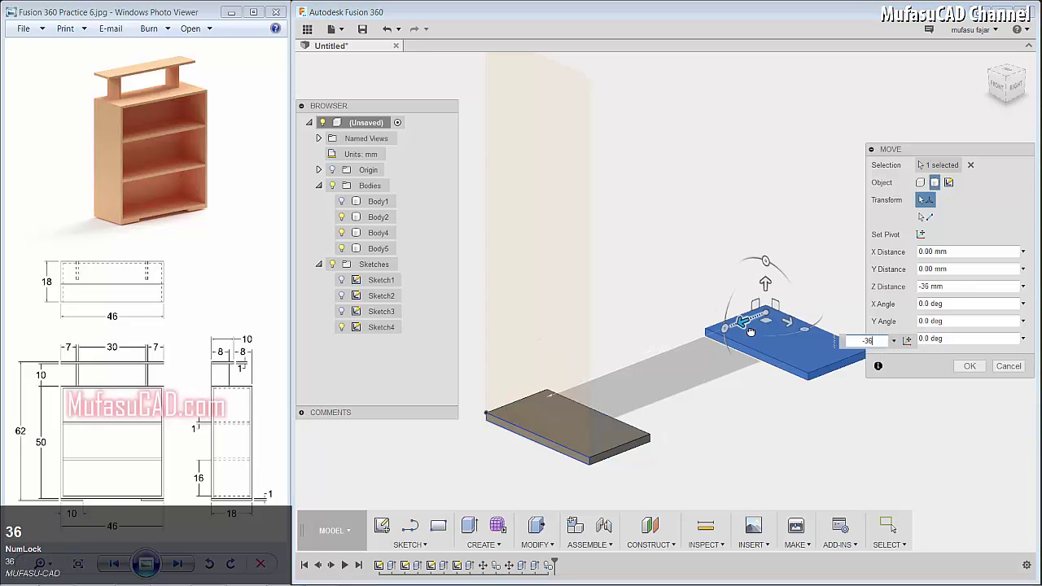
key("Return")
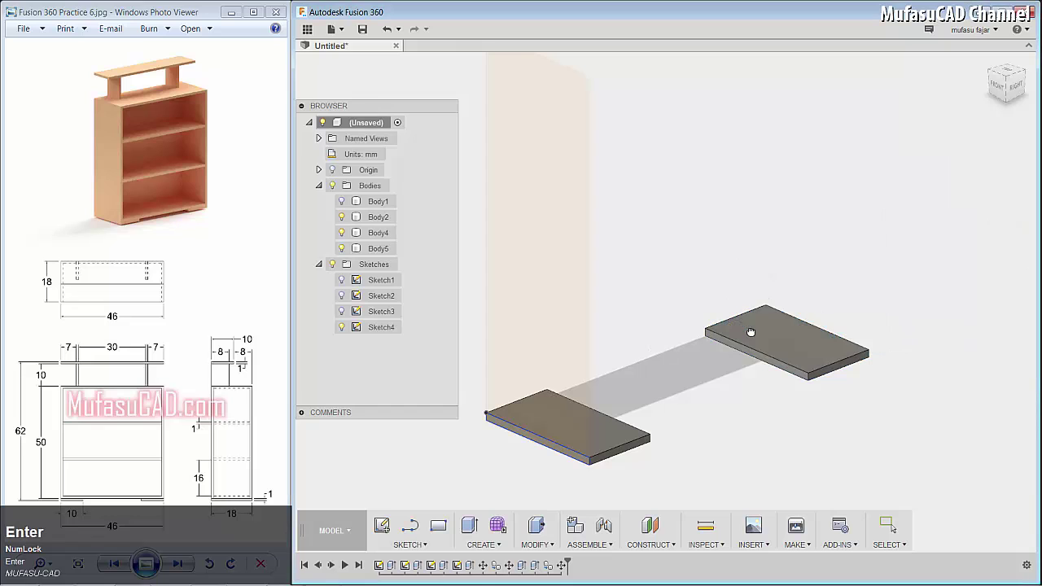
key("Escape")
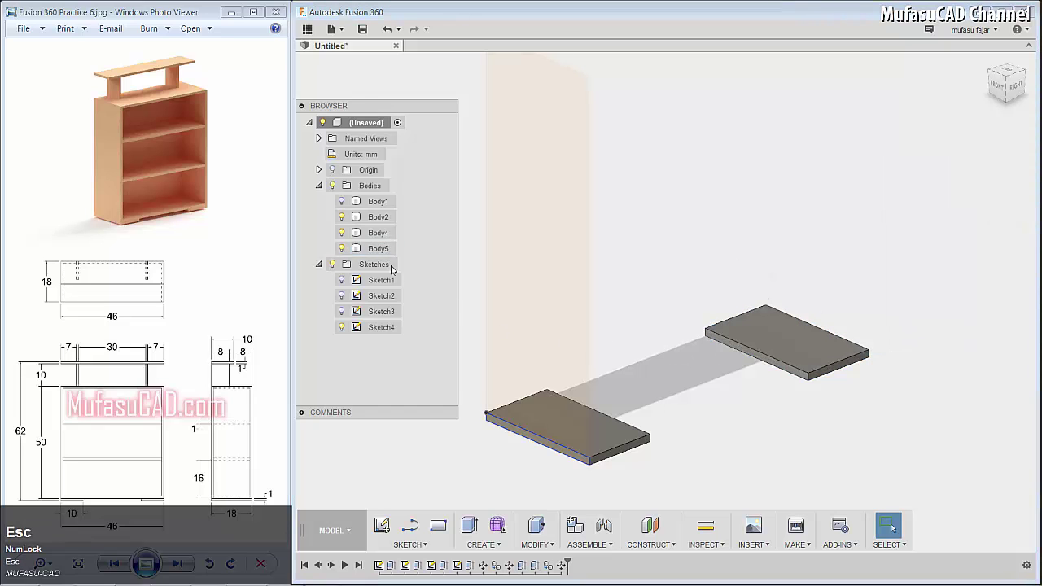
Step: Show the main bookshelf body again and hide Sketch4
left_click(343, 202)
scroll(733, 318, "up", 5)
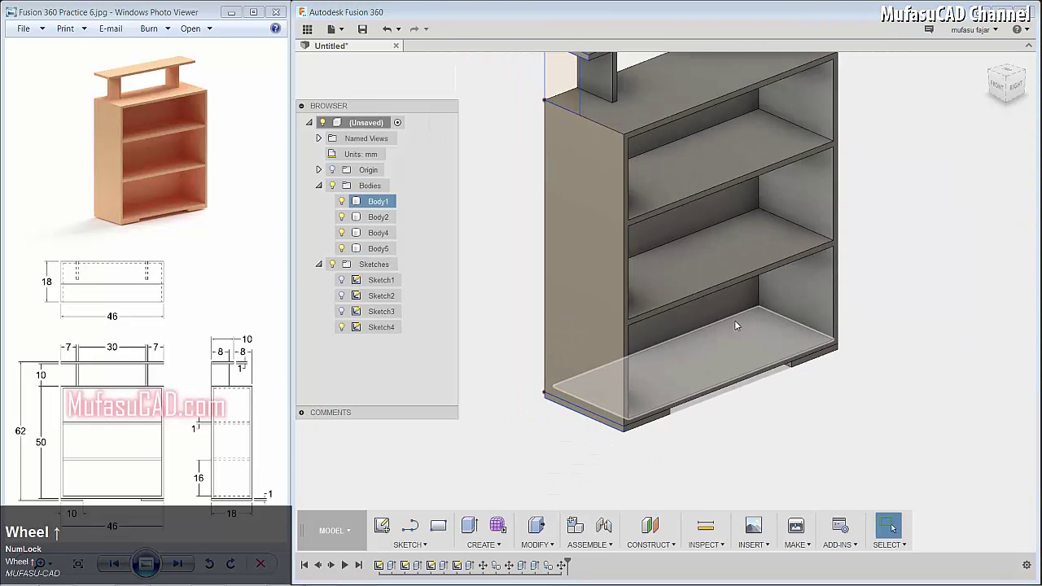
middle_click(768, 246)
middle_click_drag(769, 246, 771, 334, "shift")
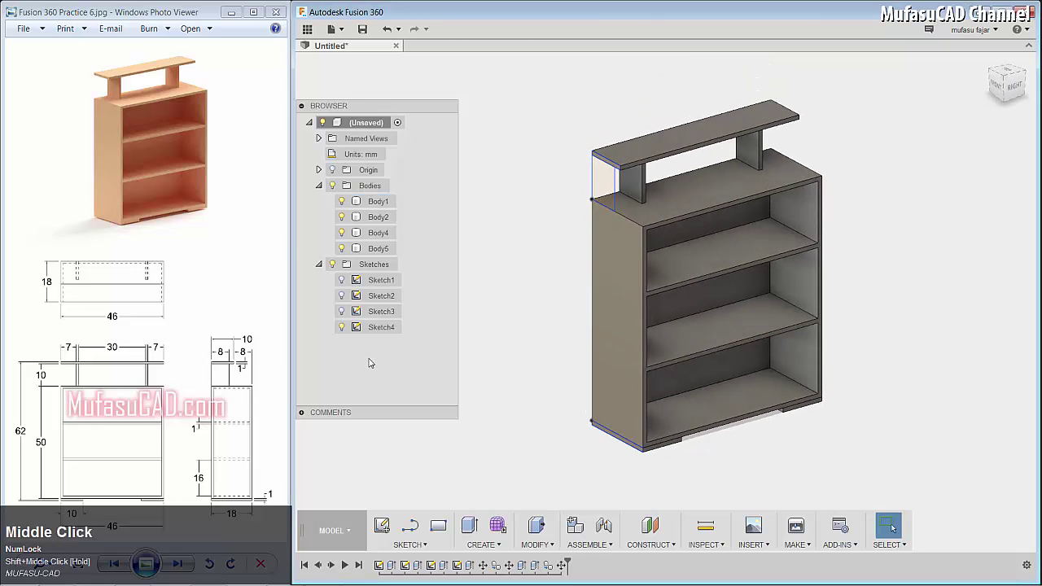
left_click(344, 329)
left_click(512, 361)
mouse_move(775, 365)
middle_mouse_down("shift")
mouse_move(700, 345)
mouse_move(526, 431)
middle_mouse_up("shift")
key("Escape")
Step: Switch to the Render workspace and browse the appearance library to the finished wood materials
left_click(332, 530)
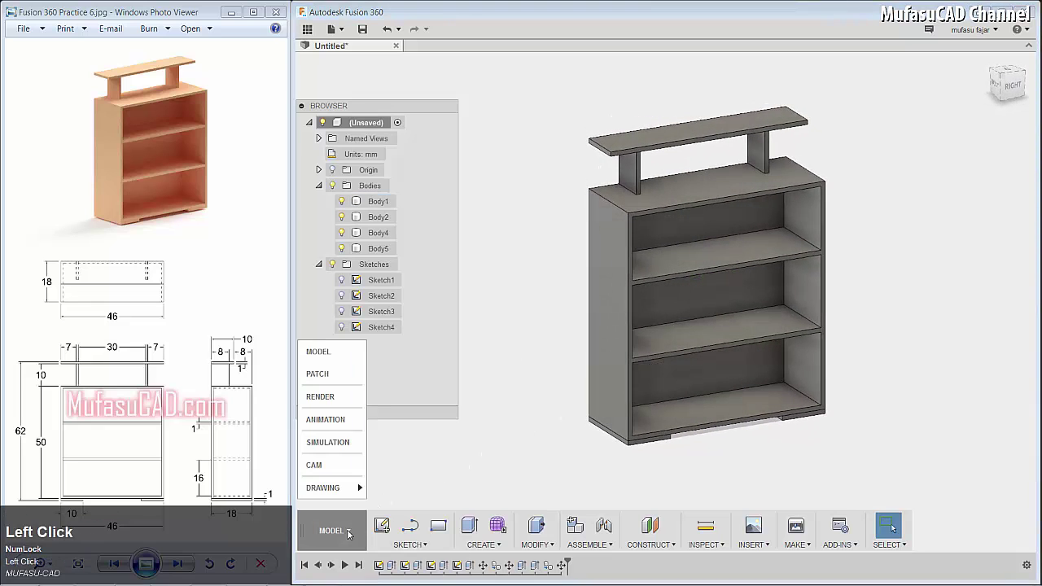
left_click(321, 396)
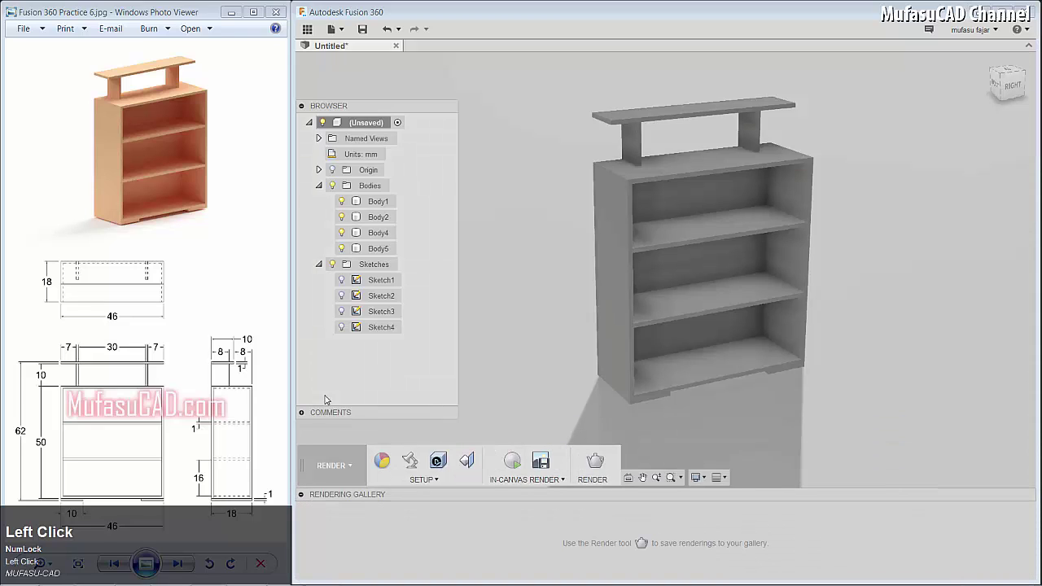
left_click(381, 462)
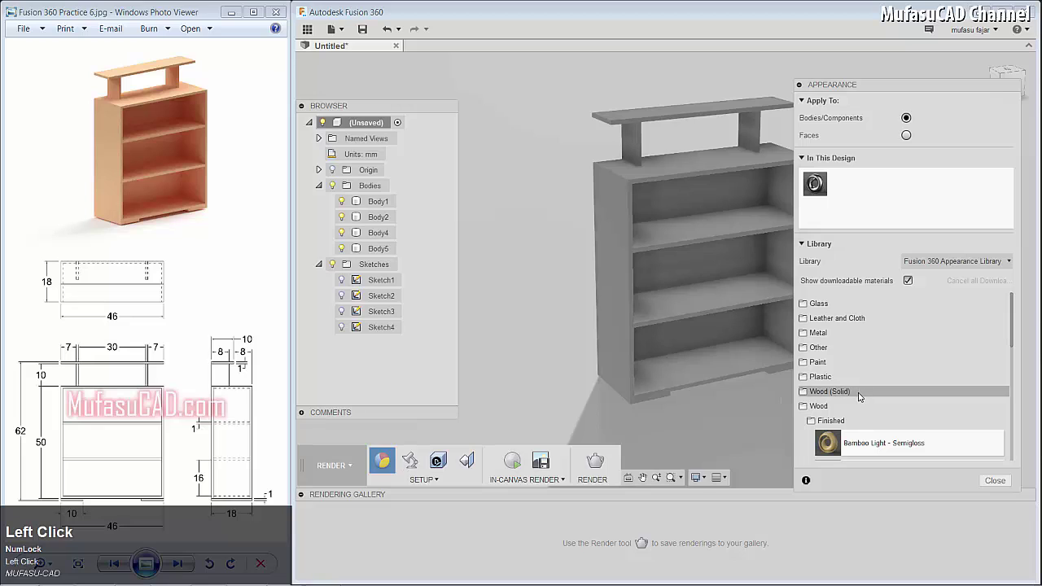
left_click(1014, 331)
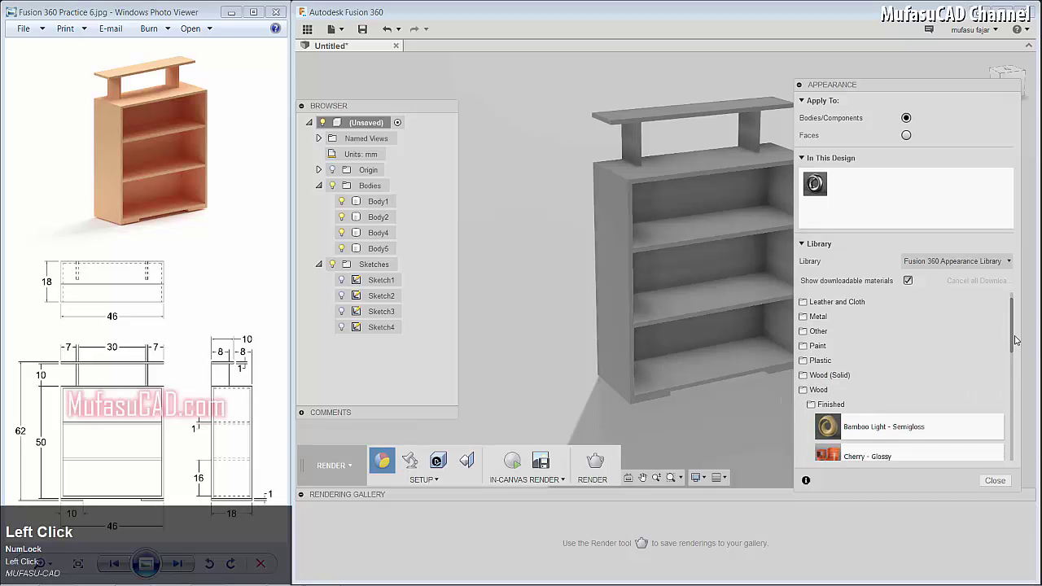
left_click(821, 348)
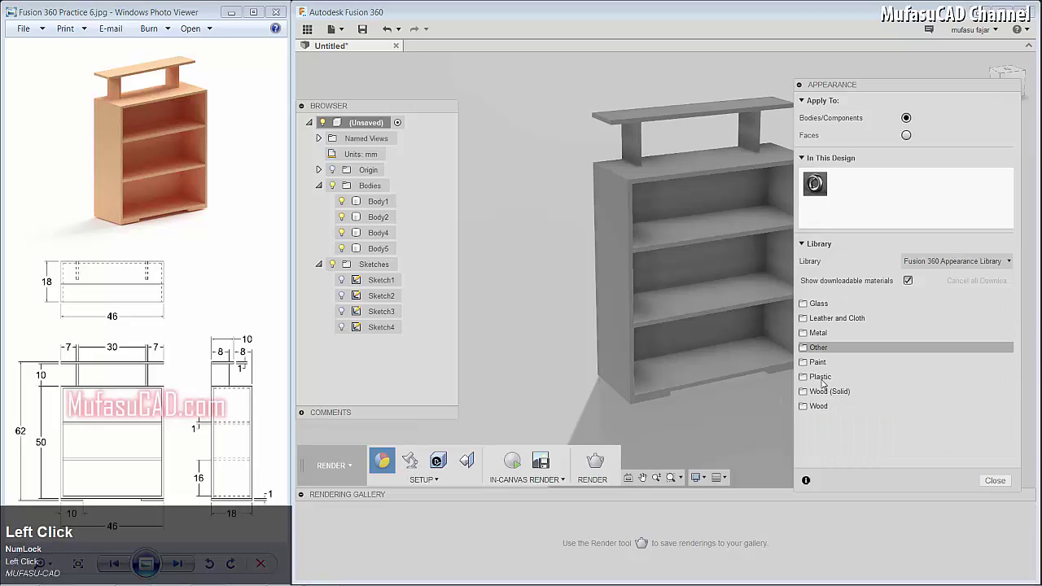
left_click(819, 406)
left_click(1014, 364)
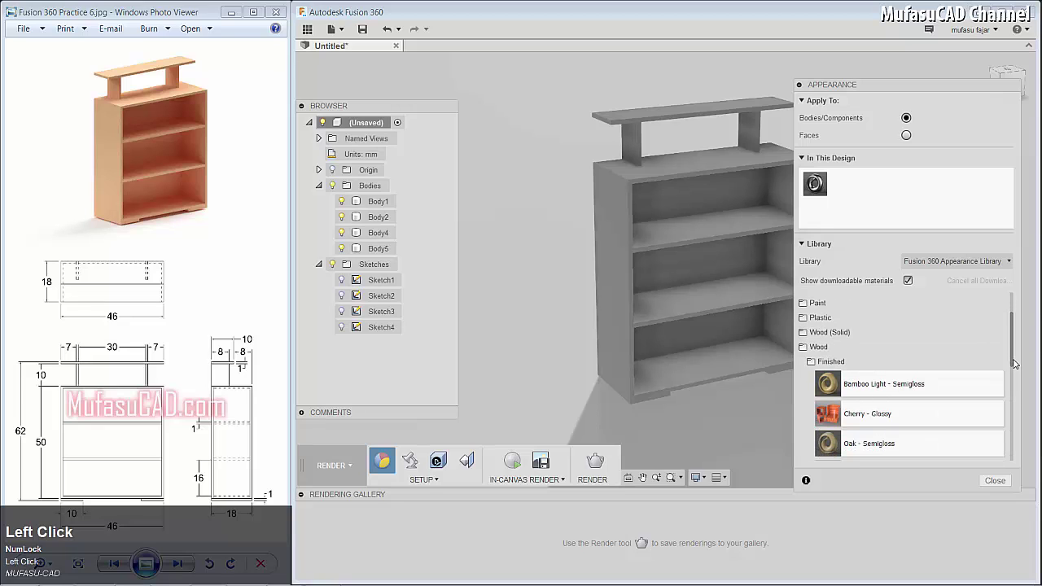
Step: Apply the Oak - Semigloss appearance to the bookshelf frame, both base strips and the raised top shelf with its supports
left_click(845, 418)
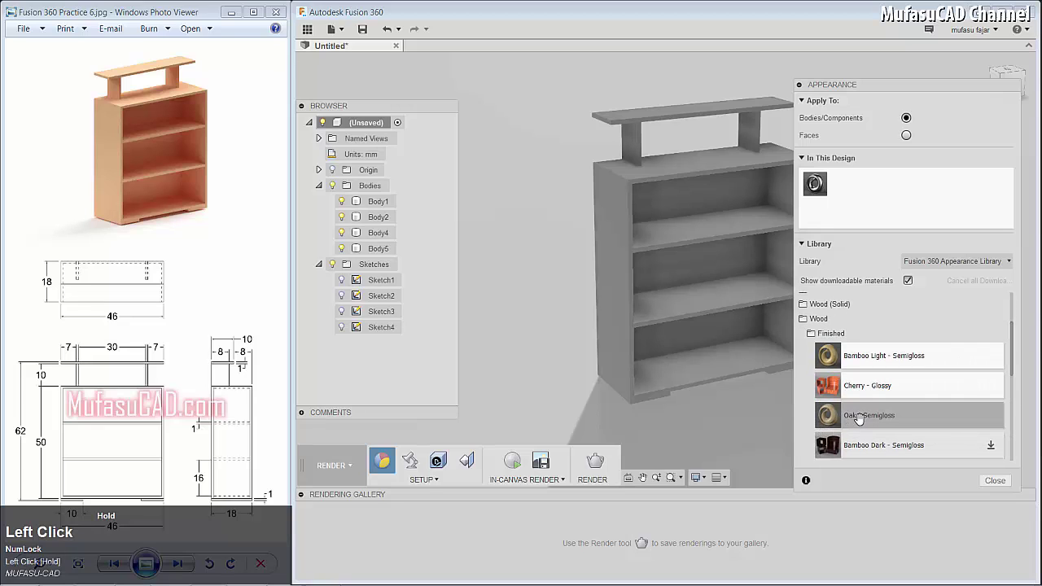
left_click_drag(858, 419, 640, 319)
left_click_drag(619, 277, 621, 279)
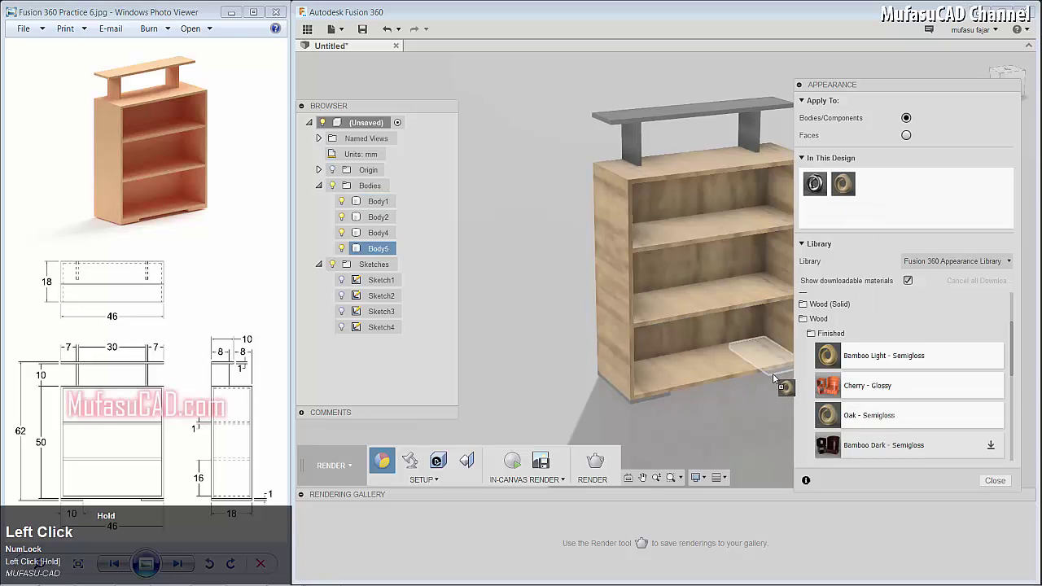
left_click(842, 184)
left_click_drag(841, 186, 667, 395)
left_click_drag(839, 187, 756, 153)
Step: Set the texture scale of the Oak - Semigloss appearance to 44 and inspect the wood grain on the bookshelf
double_click(845, 185)
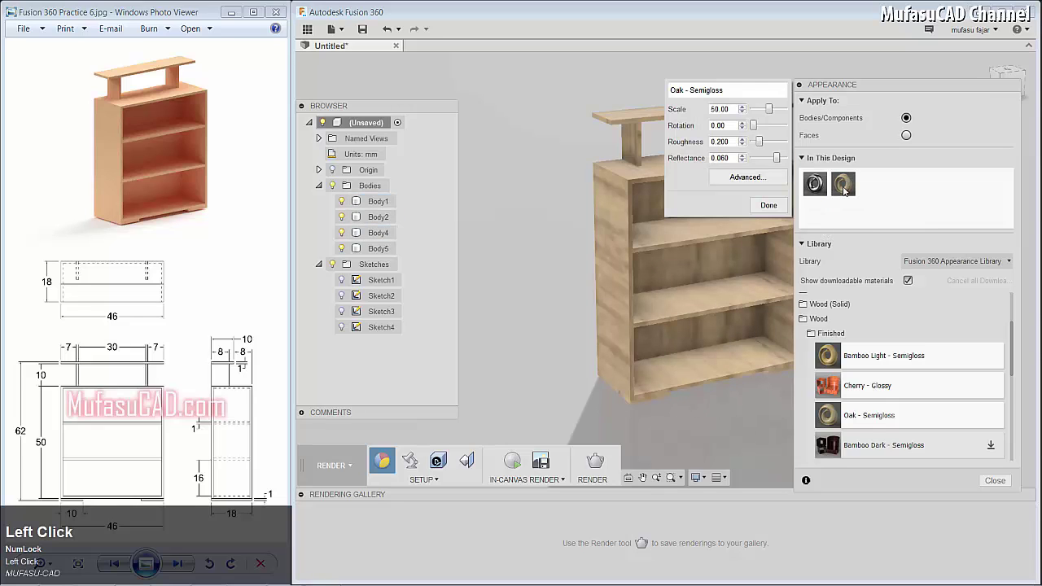
left_click_drag(770, 112, 767, 113)
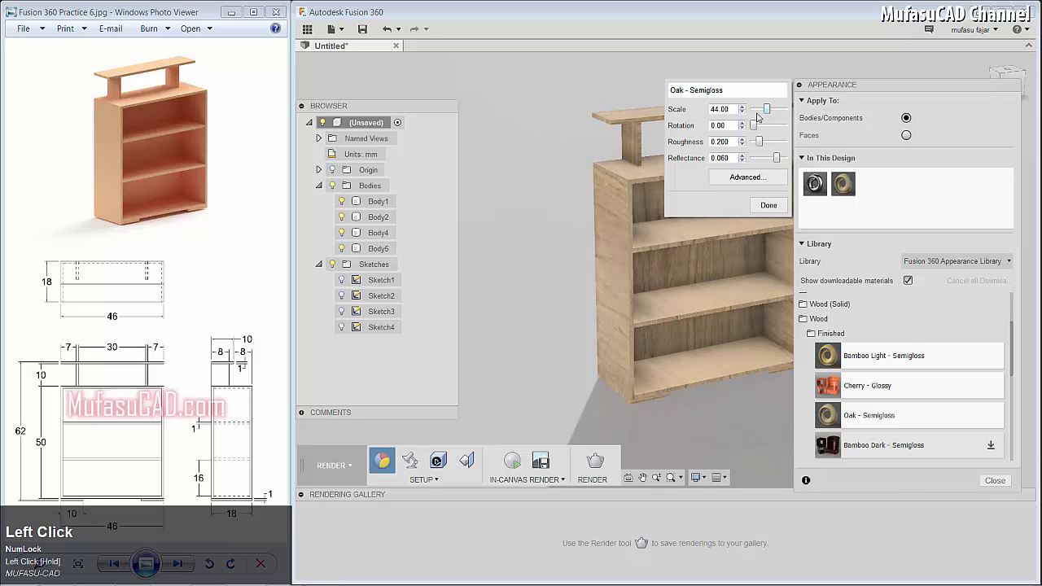
left_click(778, 210)
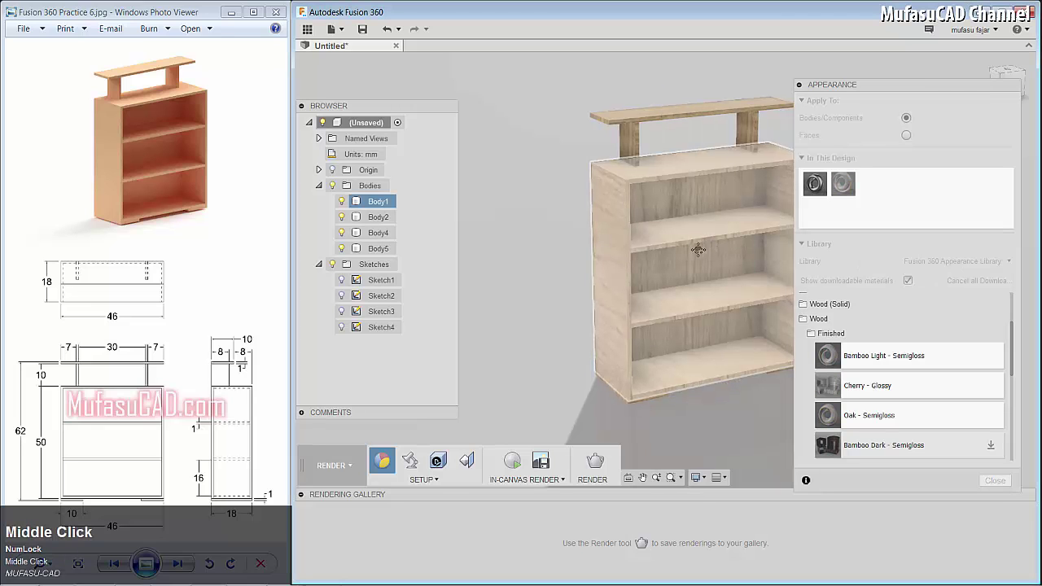
mouse_move(698, 244)
middle_mouse_down()
mouse_move(705, 279)
mouse_move(703, 252)
mouse_move(682, 269)
mouse_move(670, 263)
mouse_move(700, 251)
mouse_move(698, 263)
middle_mouse_up()
scroll(708, 284, "up", 1)
scroll(709, 283, "down", 2)
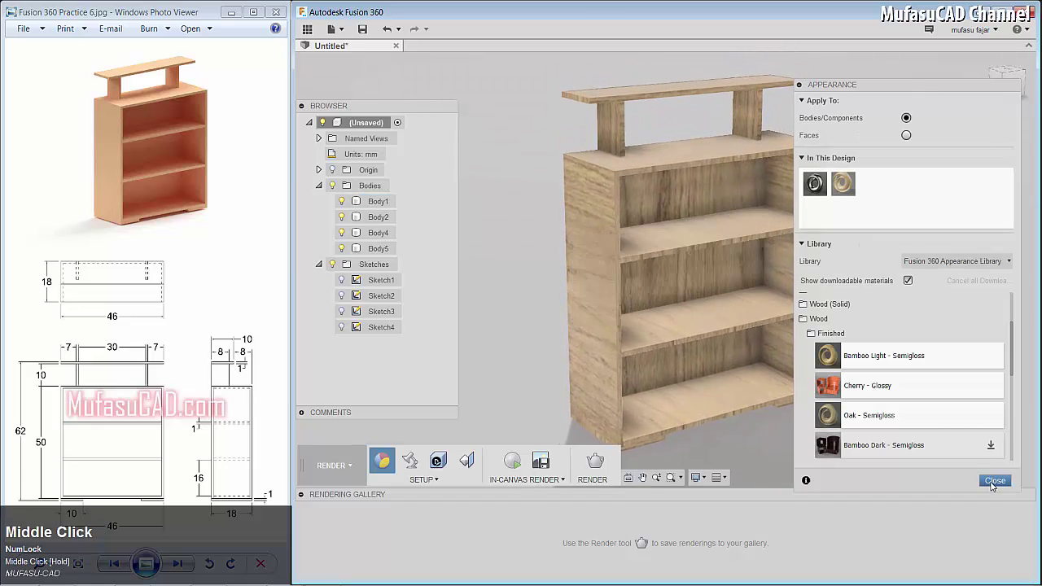
Step: Finish the appearance assignment and start an in-canvas render of the bookshelf, with its settings moved clear of the model
left_click(996, 481)
left_click(561, 481)
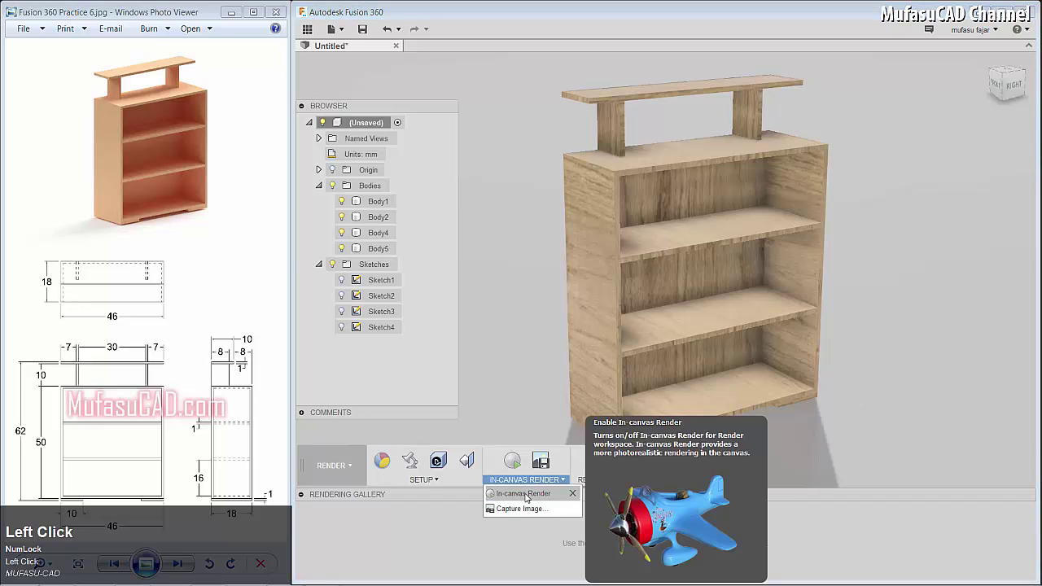
left_click(524, 494)
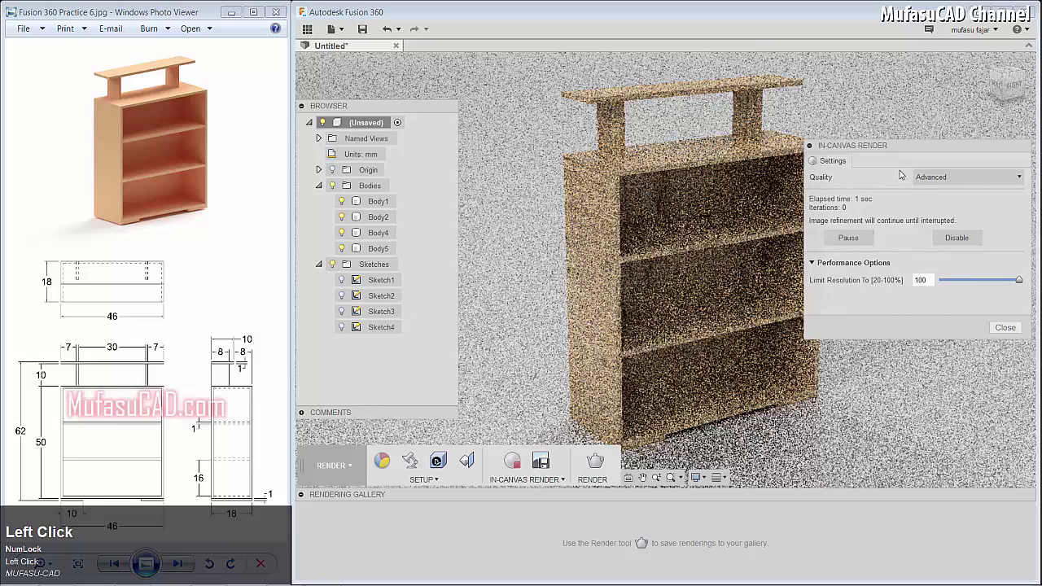
left_click_drag(891, 147, 915, 150)
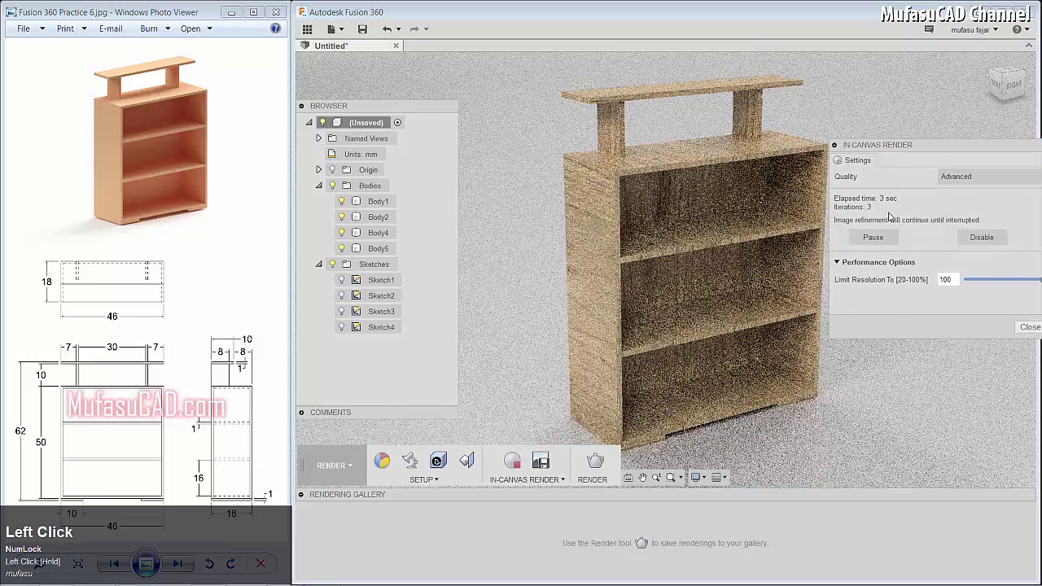